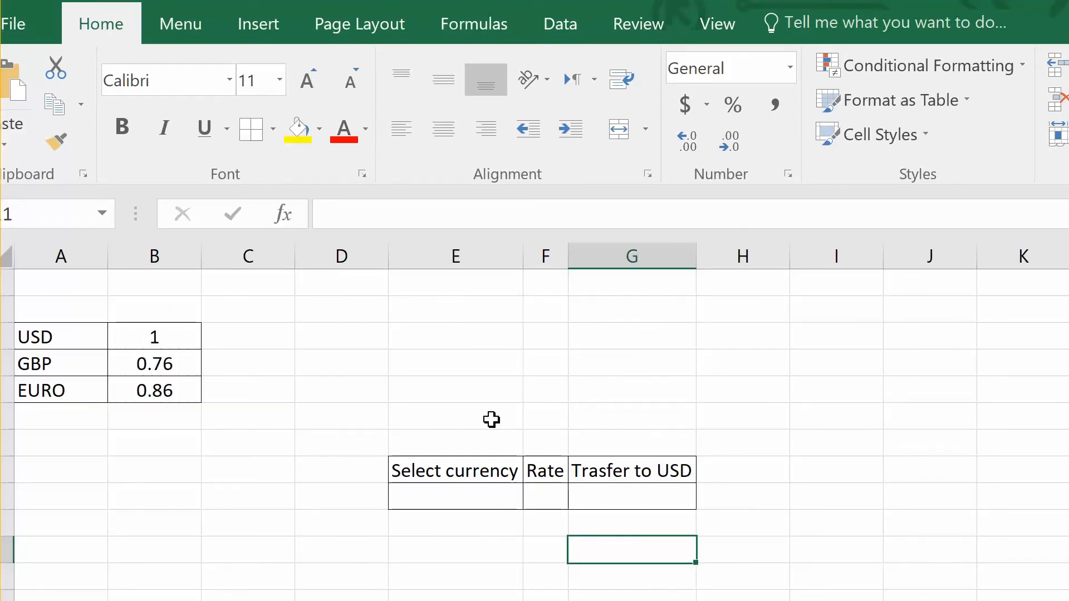
# Widen column F, which holds the Rate heading, slightly.
pyautogui.click(60, 334)
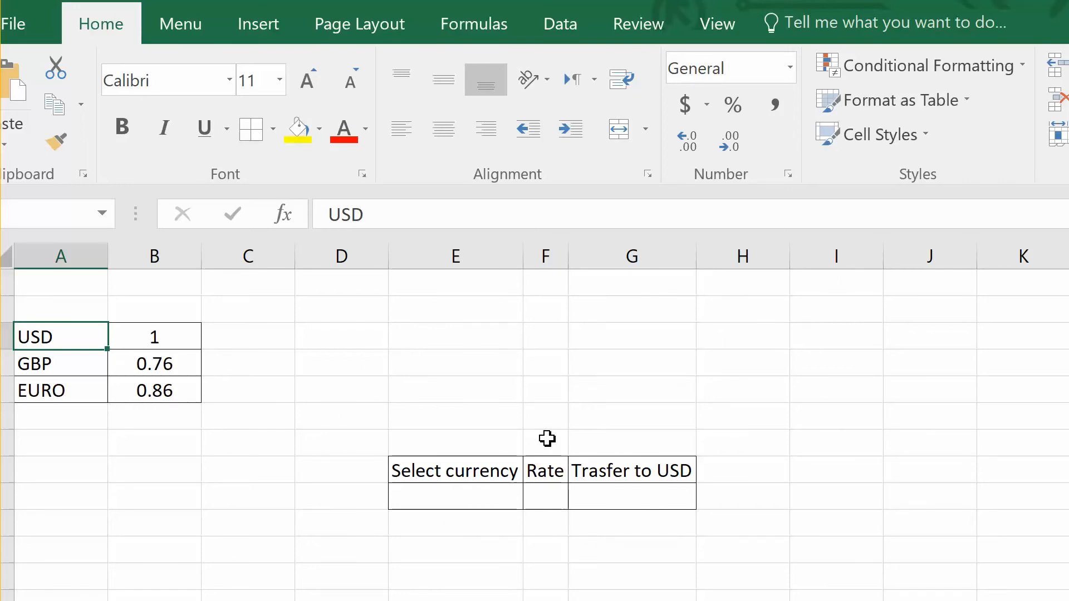
pyautogui.moveTo(573, 257); pyautogui.dragTo(595, 263)
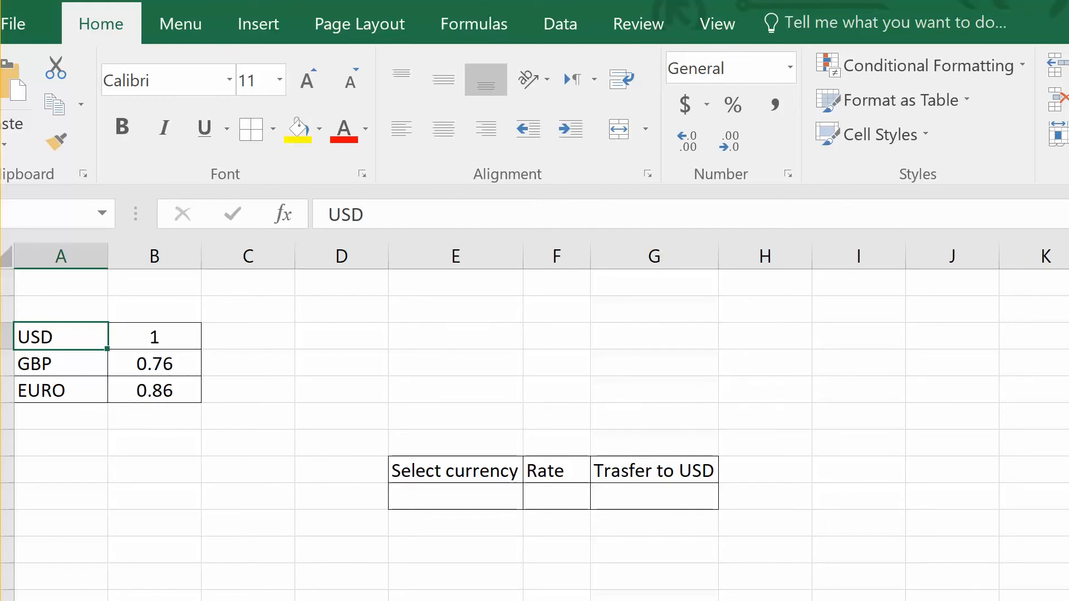
pyautogui.click(654, 523)
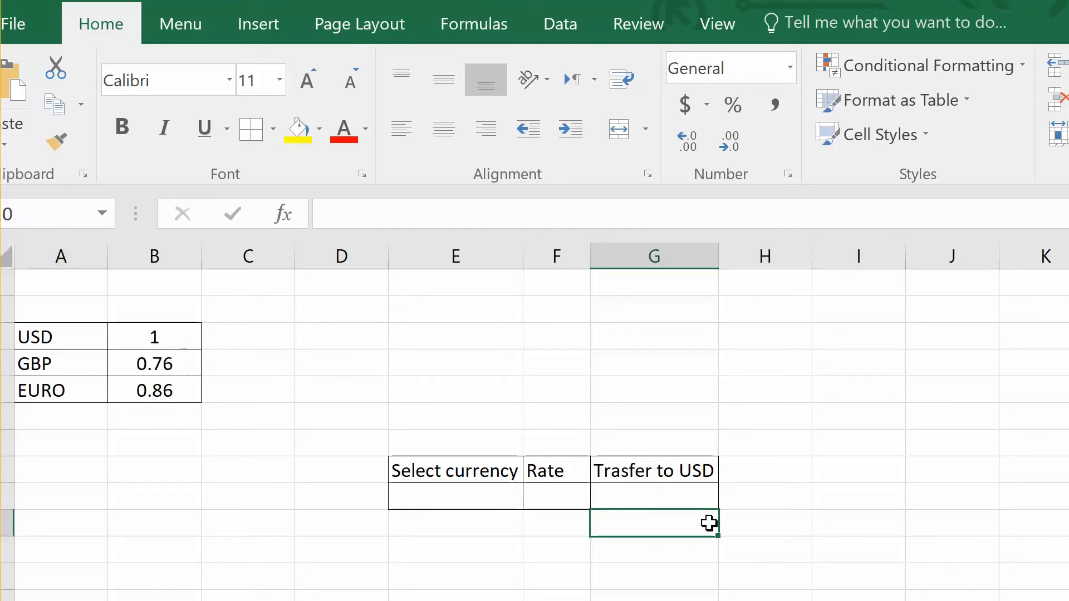
# Give cell E9 under Select currency a drop-down list validation sourced from A3:A5, and choose GBP from it.
pyautogui.click(437, 499)
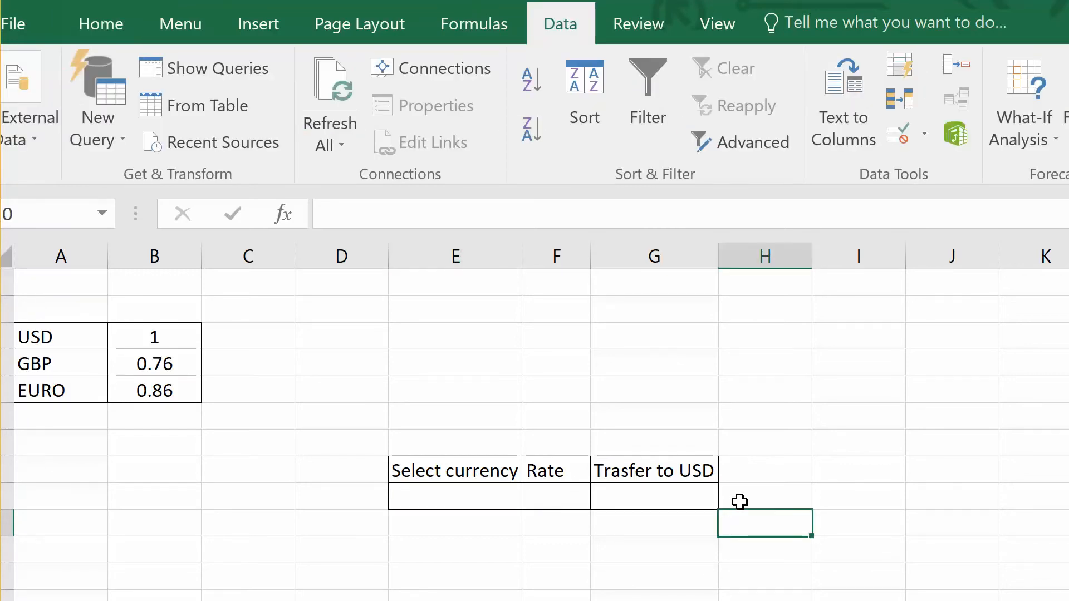
pyautogui.click(446, 501)
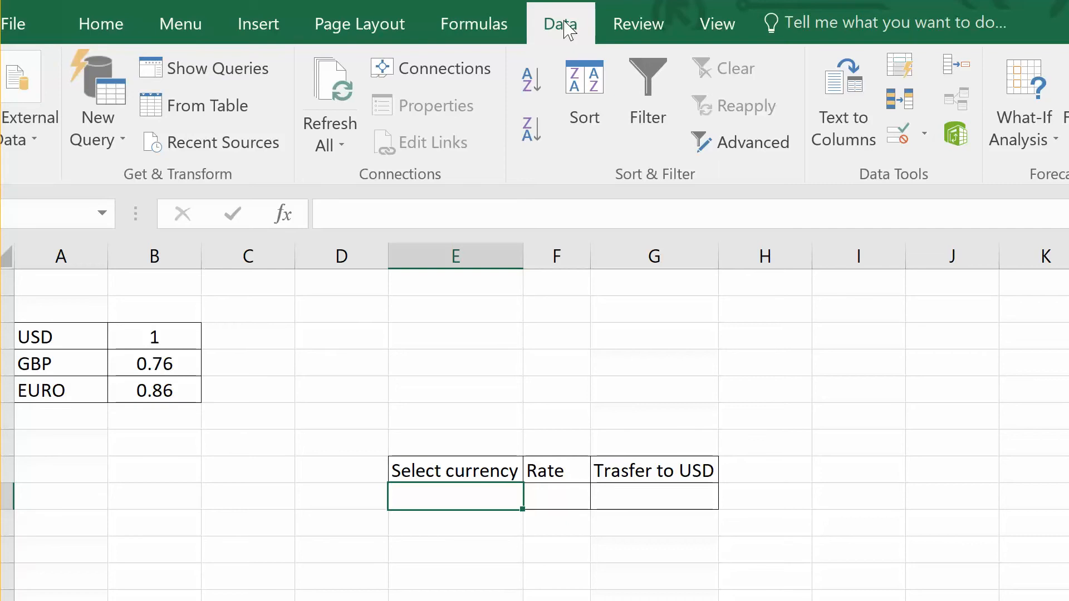
pyautogui.click(923, 134)
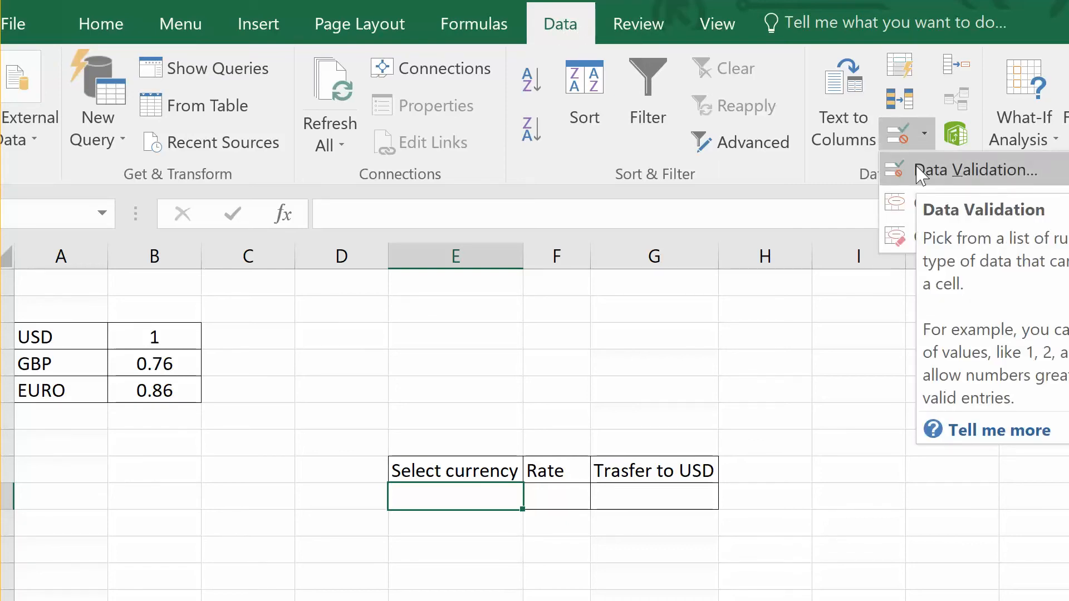
pyautogui.click(920, 173)
pyautogui.click(516, 270)
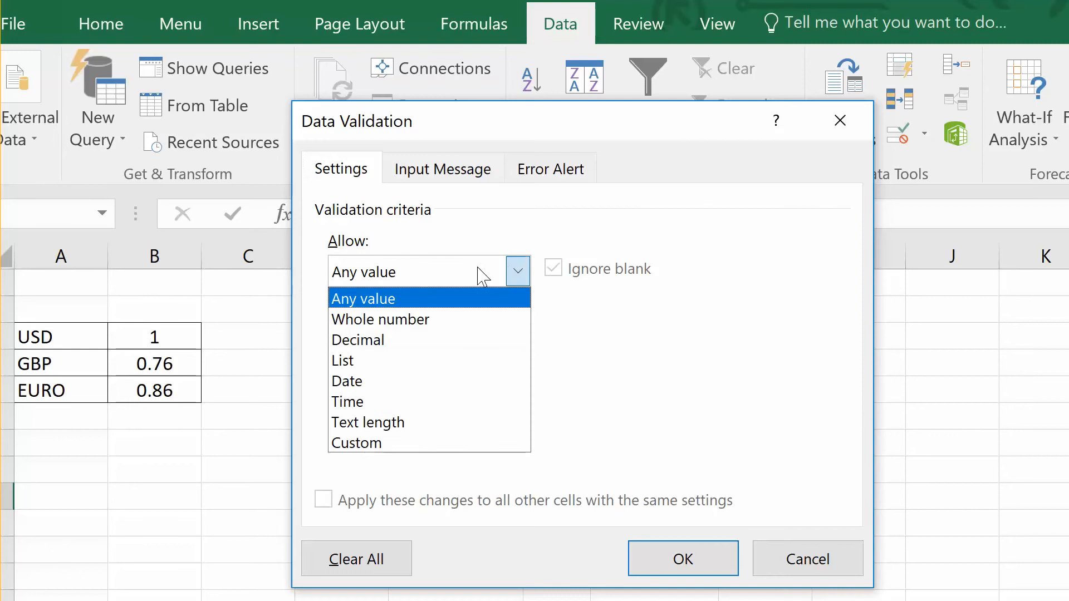
pyautogui.click(384, 361)
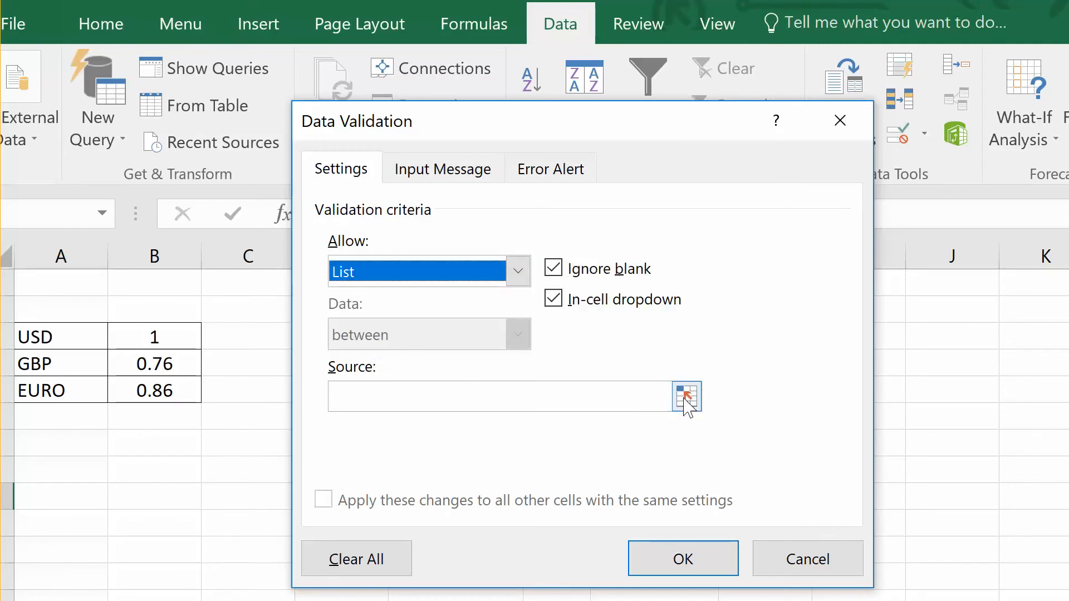
pyautogui.click(687, 397)
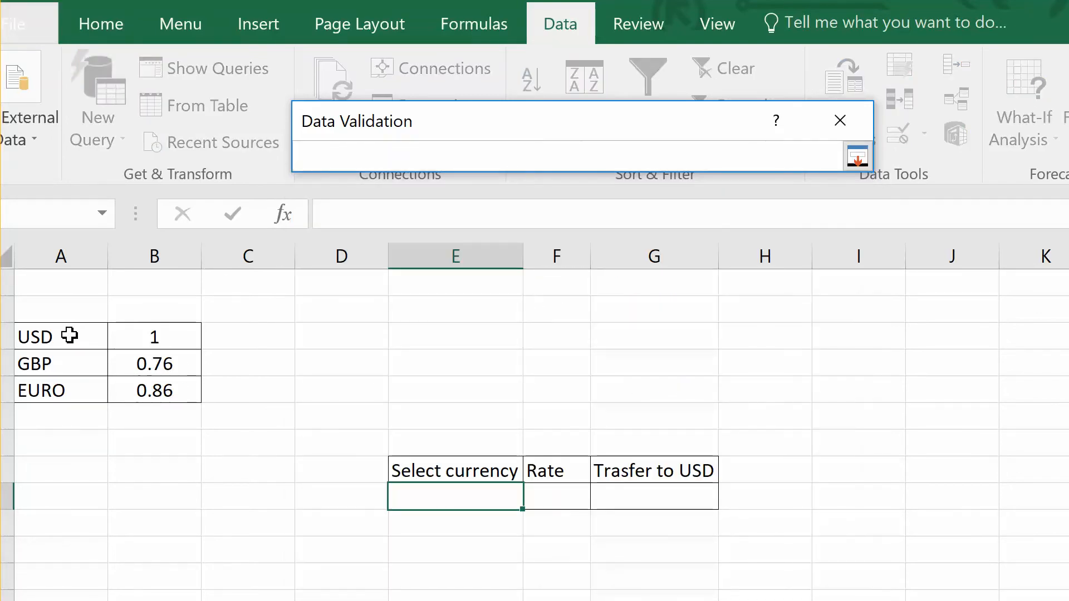
pyautogui.moveTo(69, 336); pyautogui.dragTo(69, 391)
pyautogui.press('Return')
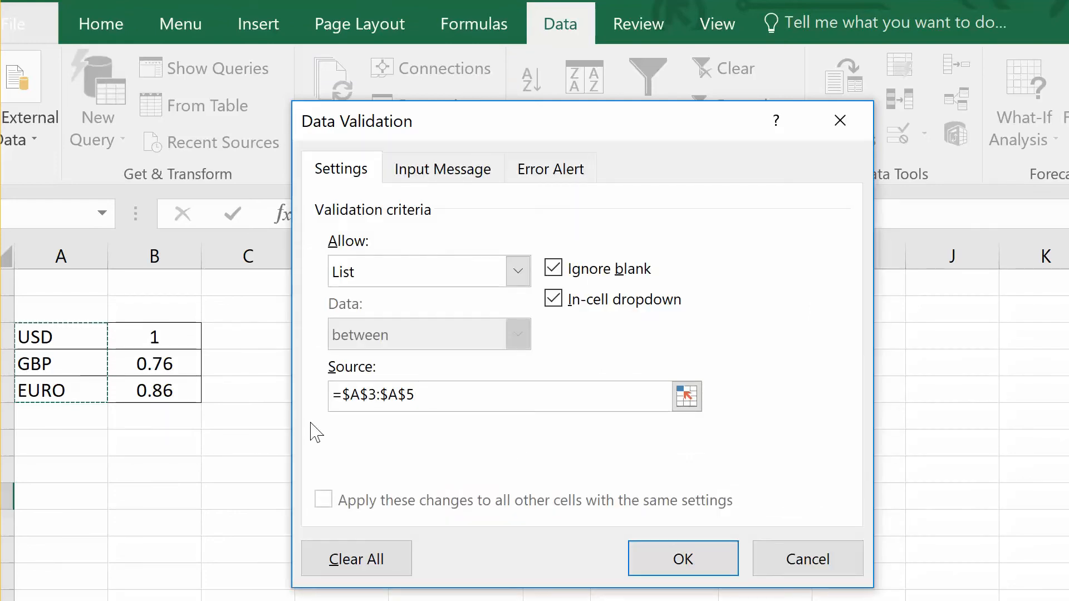
pyautogui.click(664, 549)
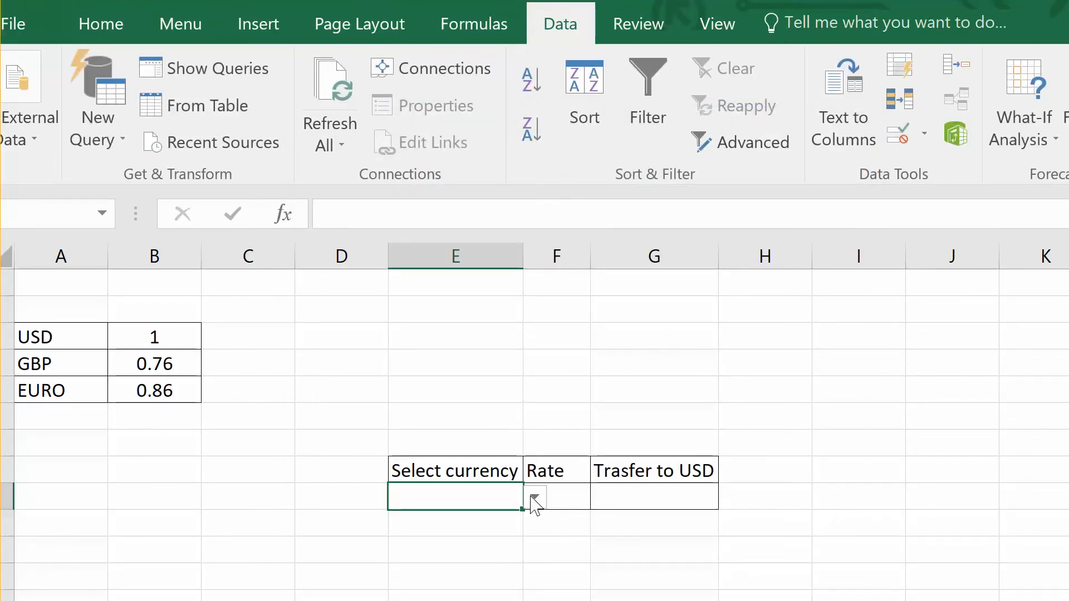
pyautogui.click(533, 498)
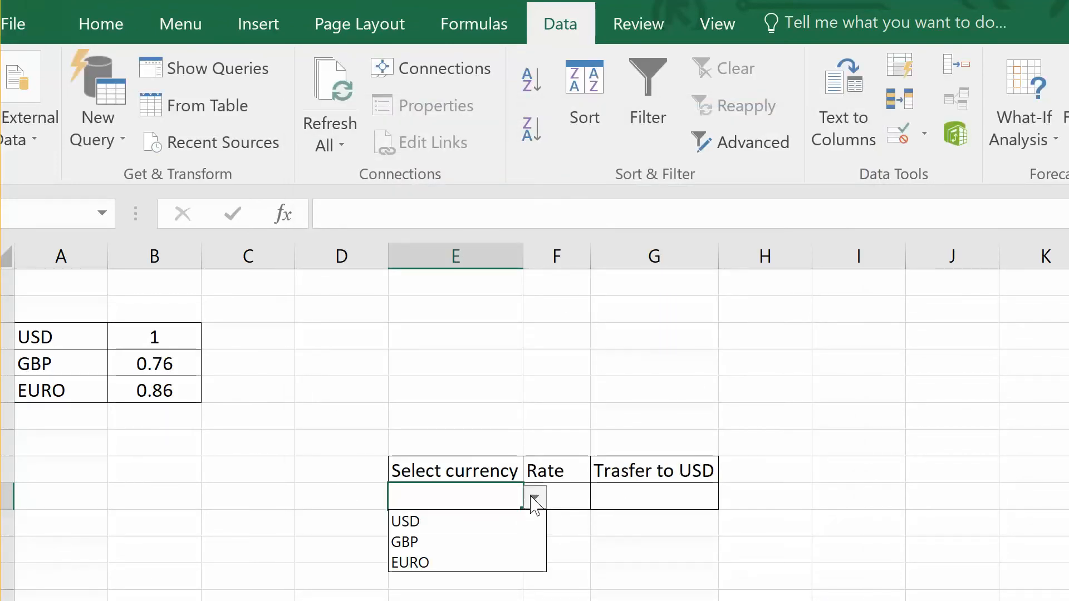
pyautogui.click(434, 542)
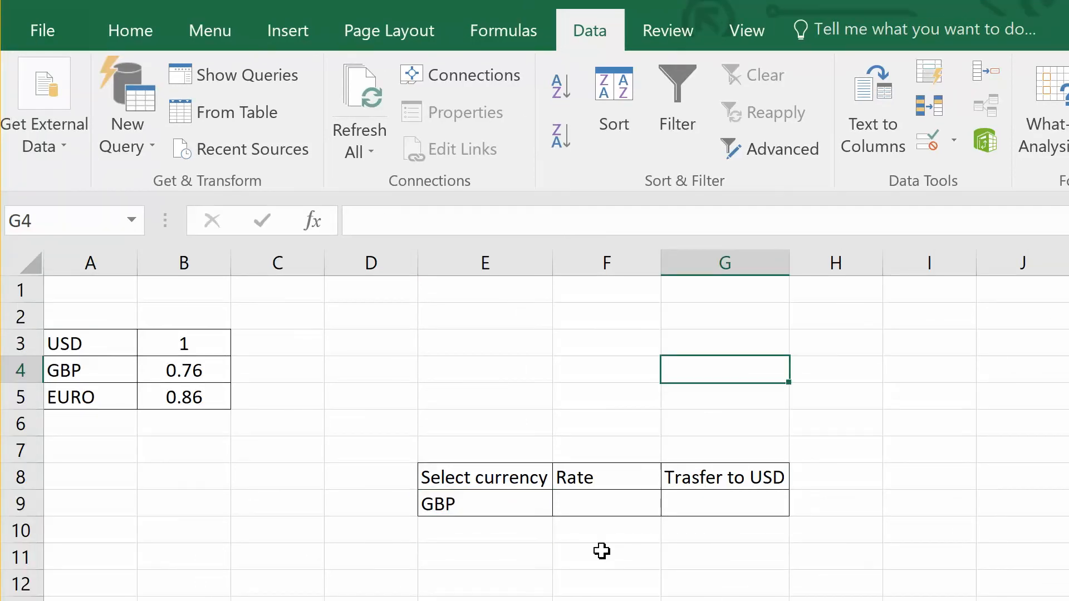
# Enter =VLOOKUP(E9,A3:B5,2,FALSE) in F9 to look up the selected currency's rate with an exact match.
pyautogui.click(589, 506)
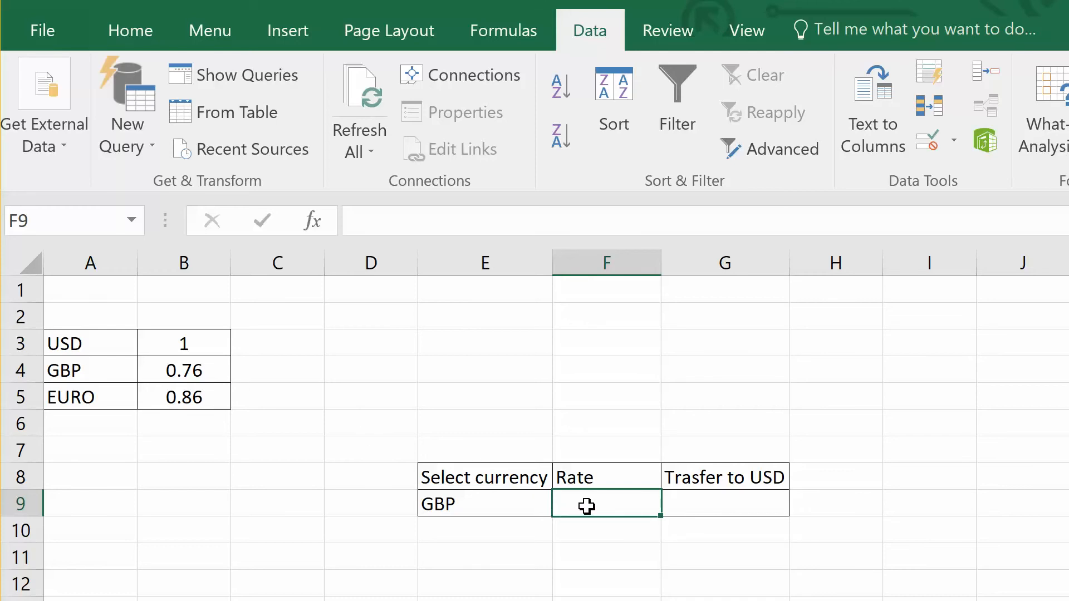
pyautogui.write('=')
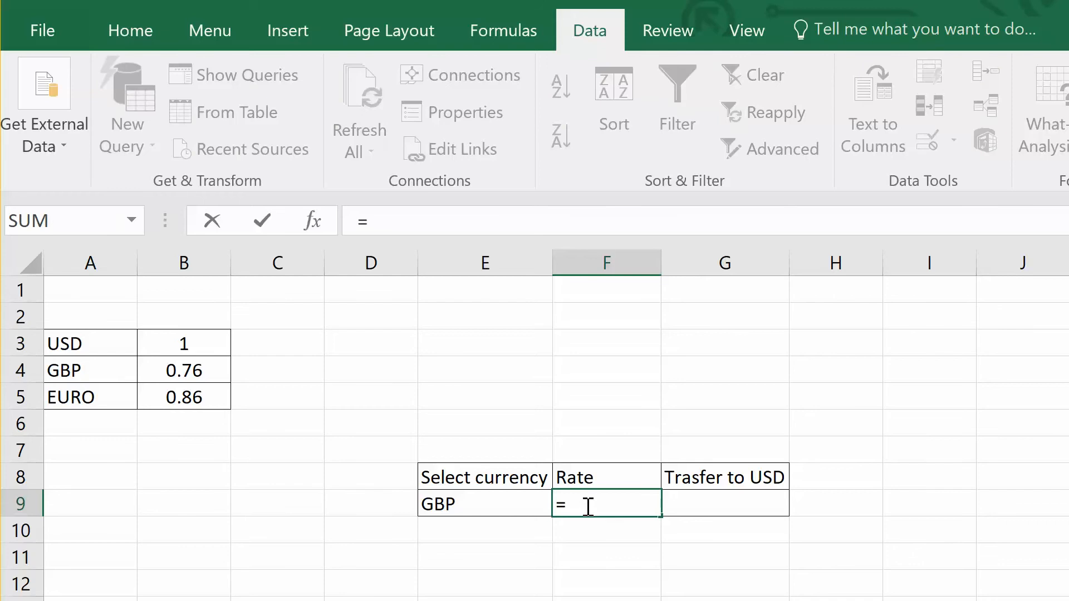
pyautogui.write('vlookup')
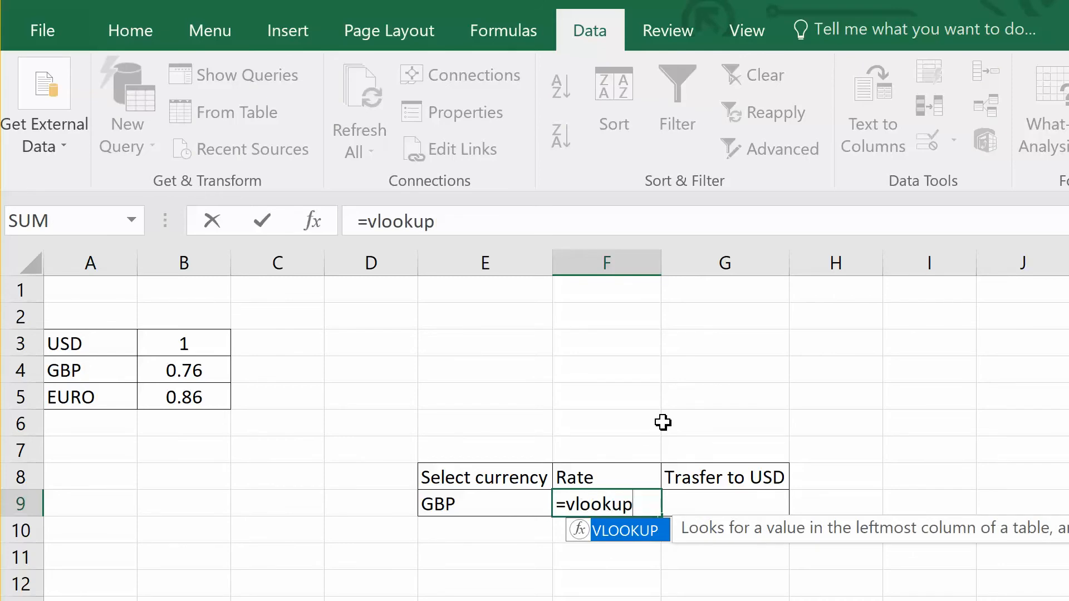
pyautogui.write('(')
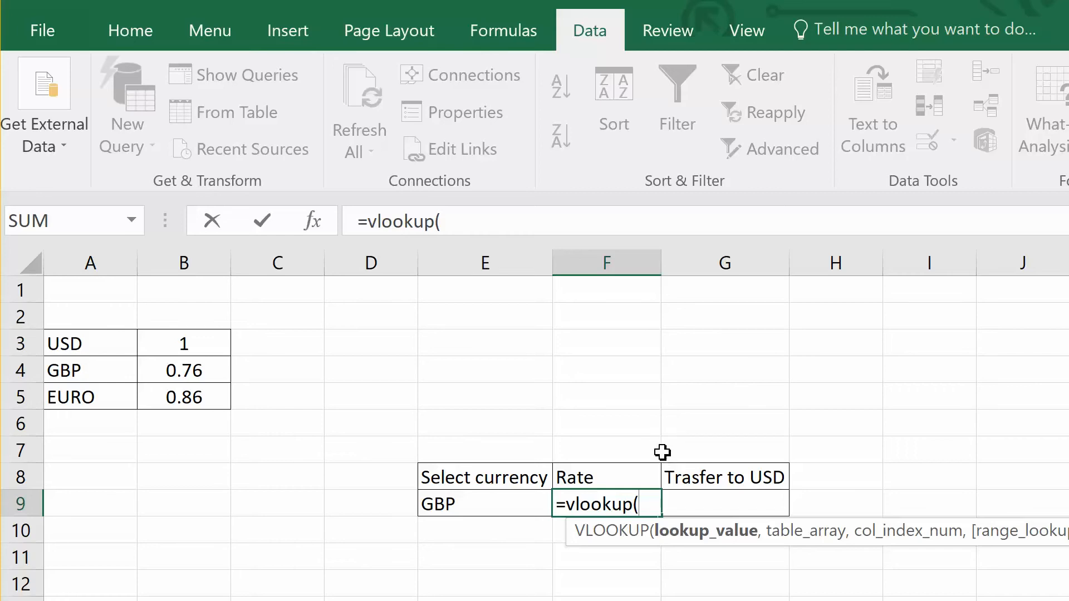
pyautogui.click(483, 504)
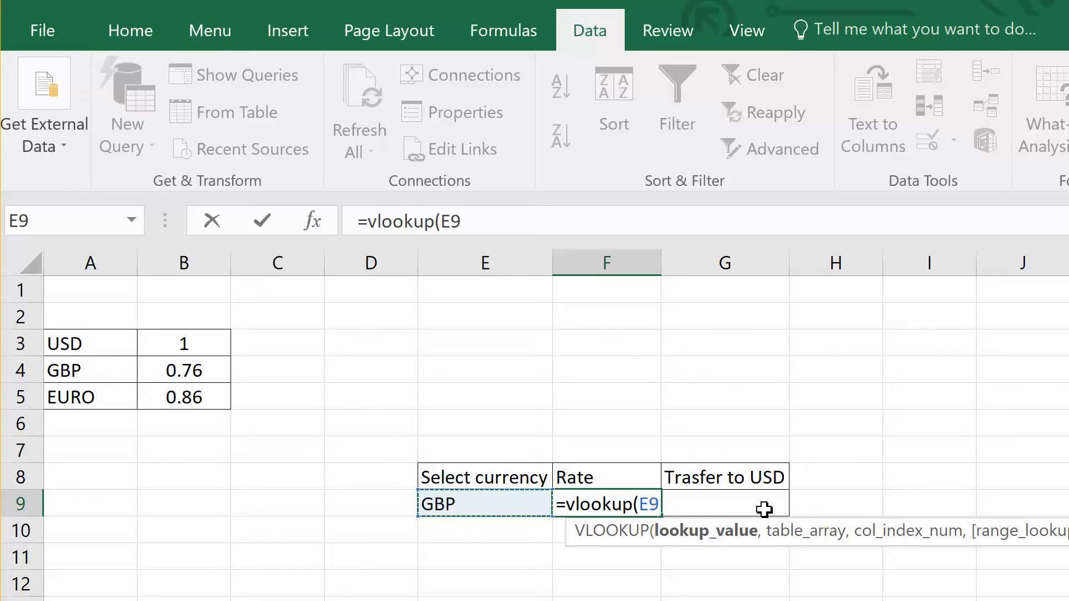
pyautogui.write(',')
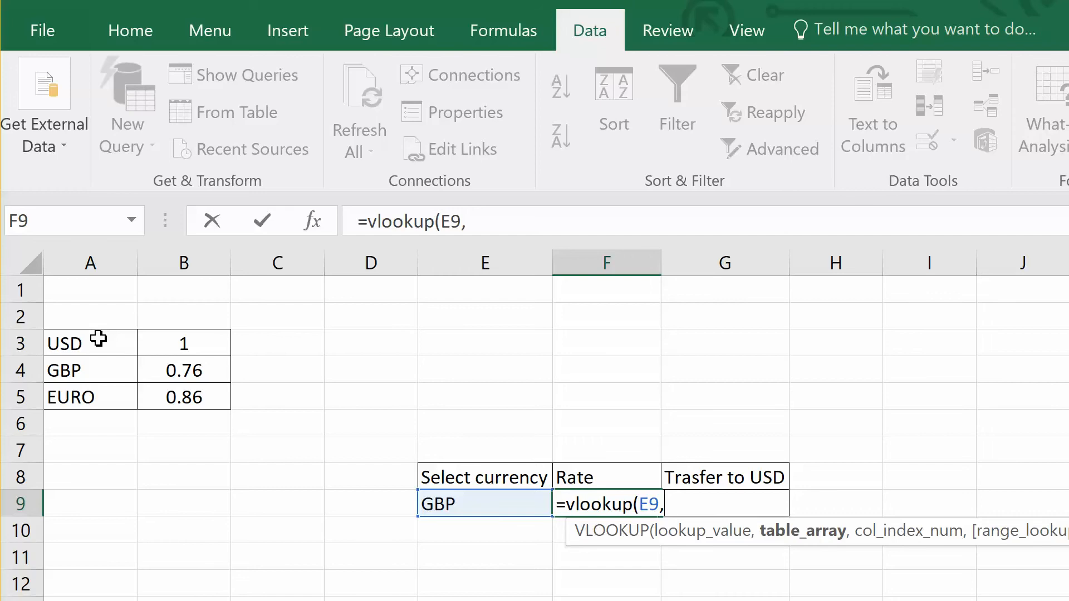
pyautogui.moveTo(99, 339); pyautogui.dragTo(194, 400)
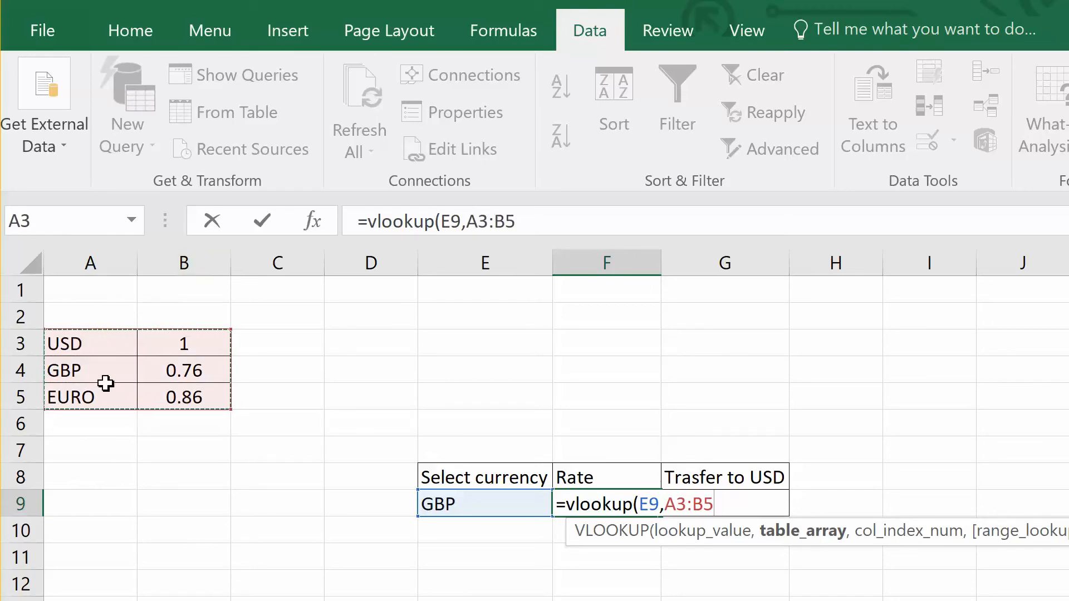
pyautogui.write(',2')
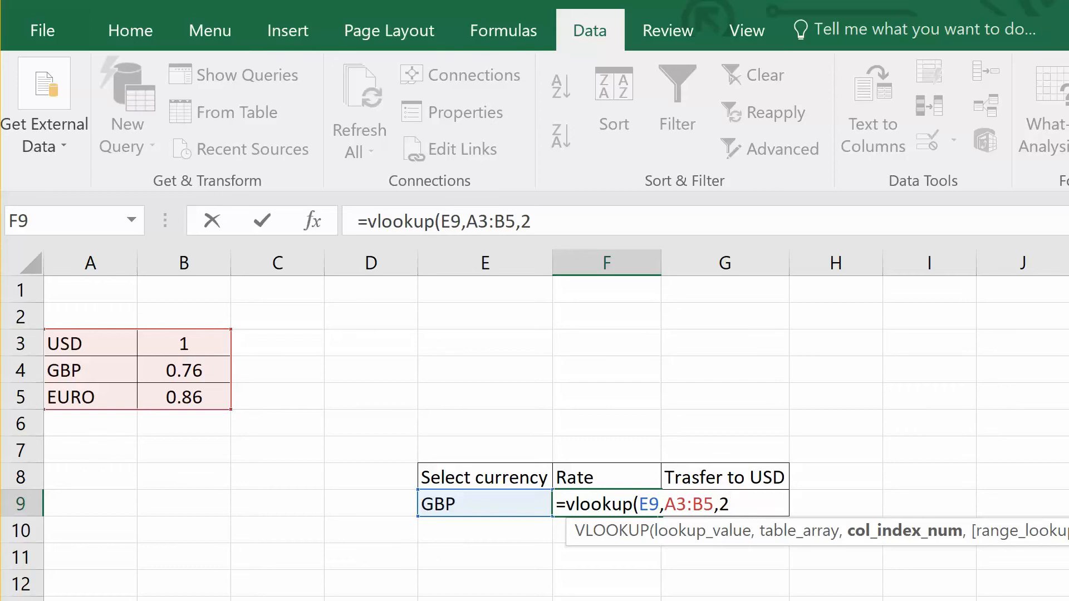
pyautogui.write(',')
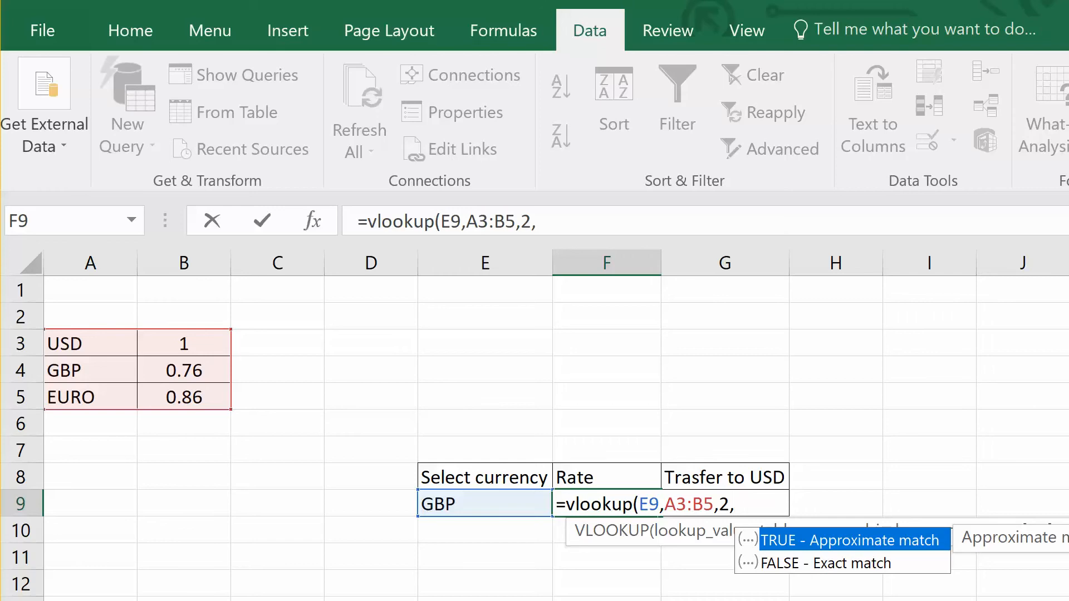
pyautogui.write('ALSE')
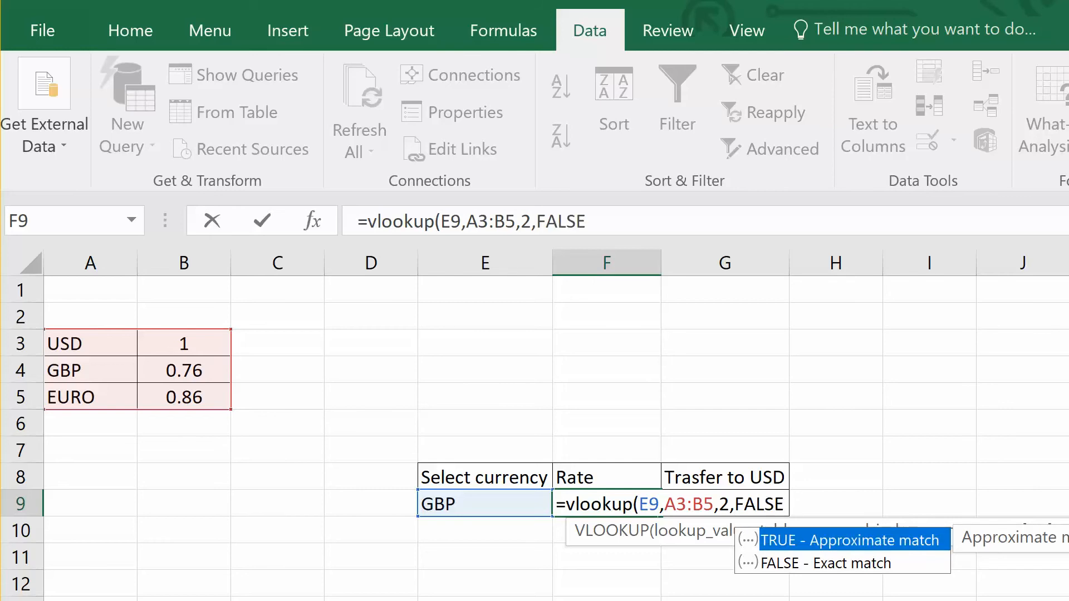
pyautogui.press('Return')
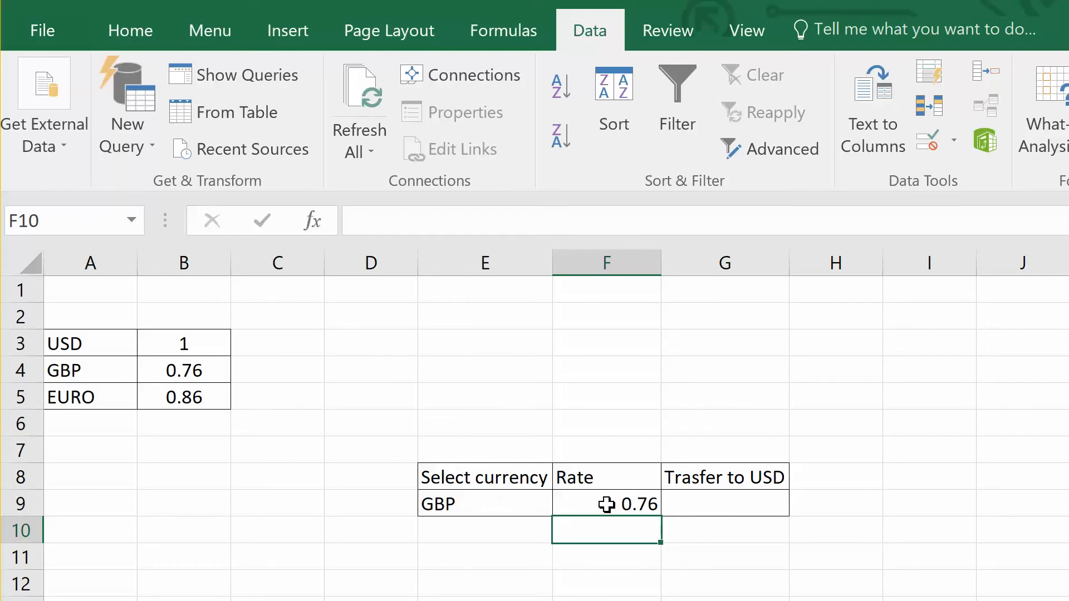
# Change the selected currency in E9 to USD to test the rate lookup.
pyautogui.click(511, 505)
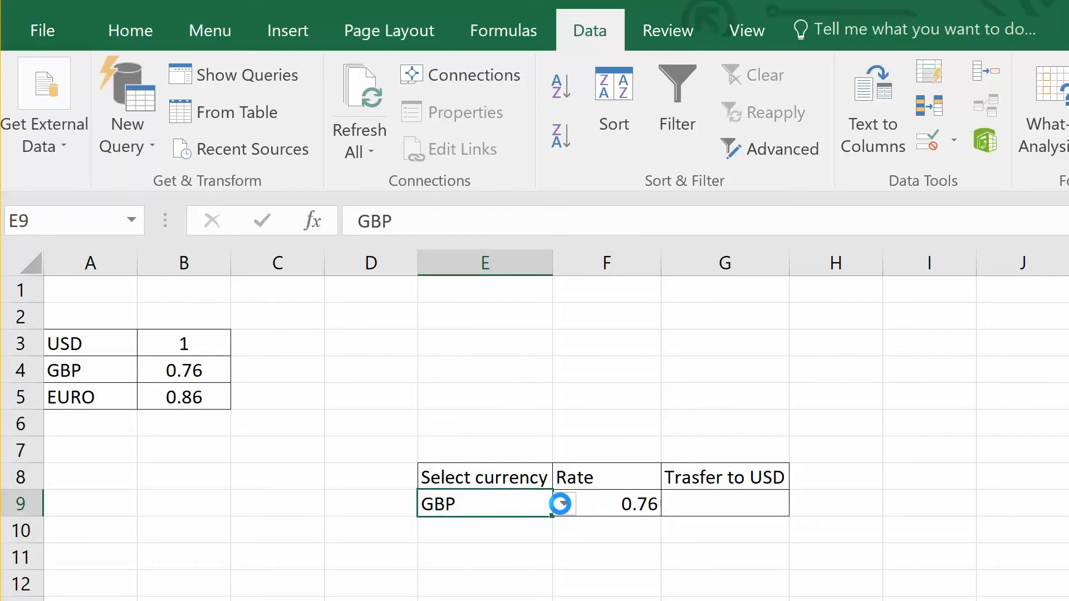
pyautogui.click(562, 505)
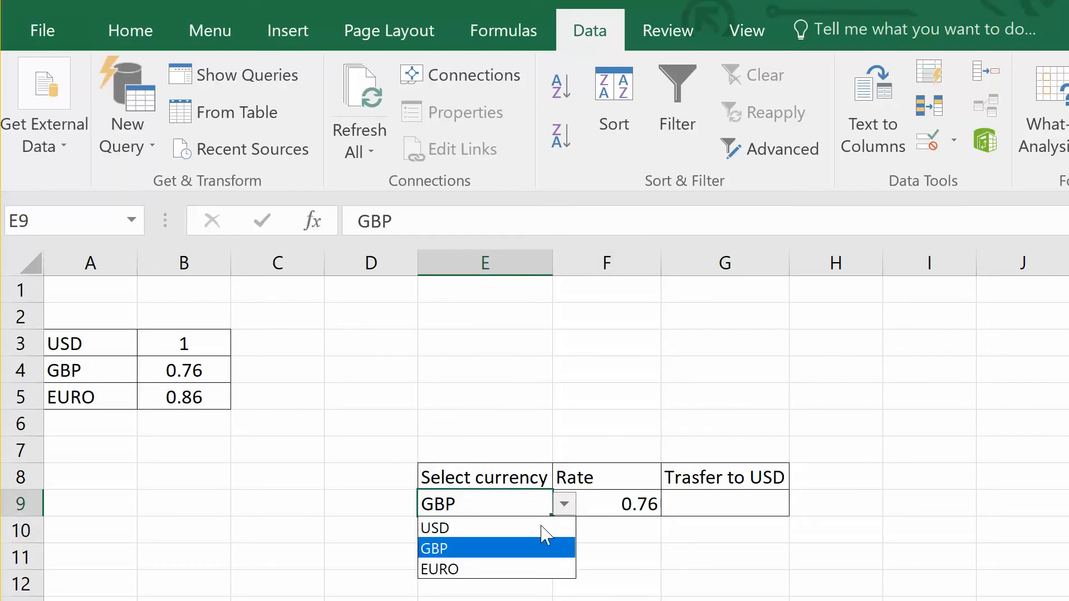
pyautogui.click(504, 529)
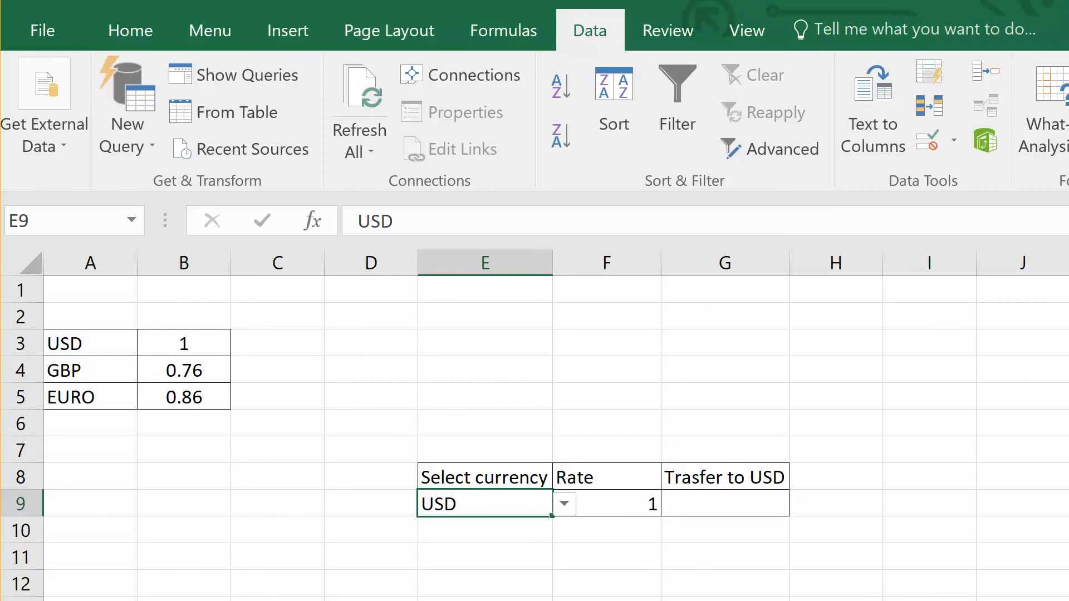
# Enter the amount 3 in D9, beside the selected currency.
pyautogui.moveTo(386, 485); pyautogui.dragTo(387, 502)
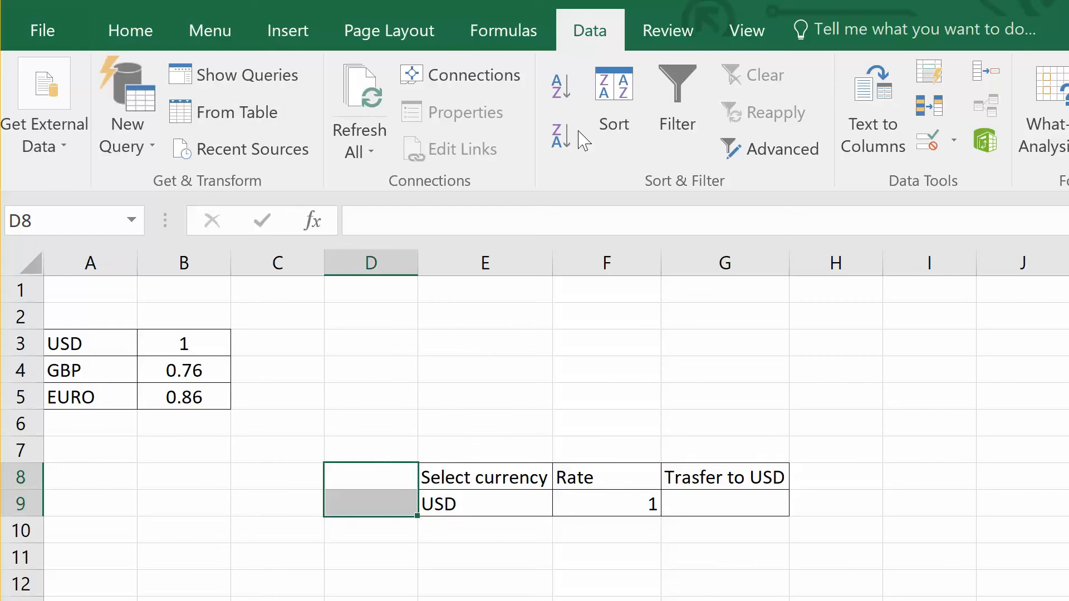
pyautogui.click(362, 504)
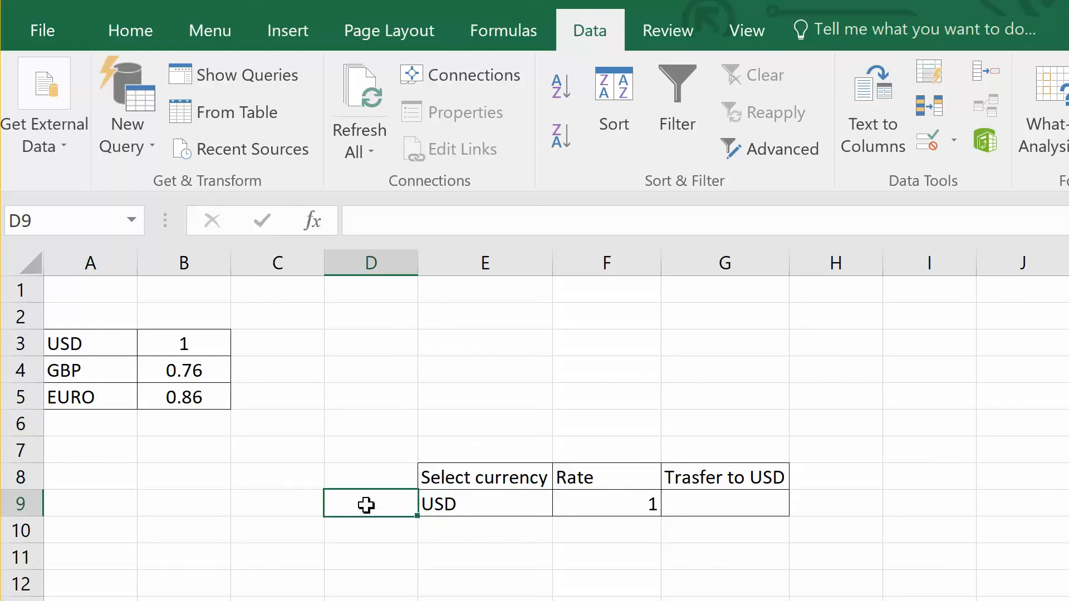
pyautogui.write('3')
pyautogui.press('Return')
# Enter the formula =D9*F9 in G9 under Trasfer to USD to multiply the amount by the rate.
pyautogui.press('Up')
pyautogui.press('Right')
pyautogui.press('Right')
pyautogui.press('Right')
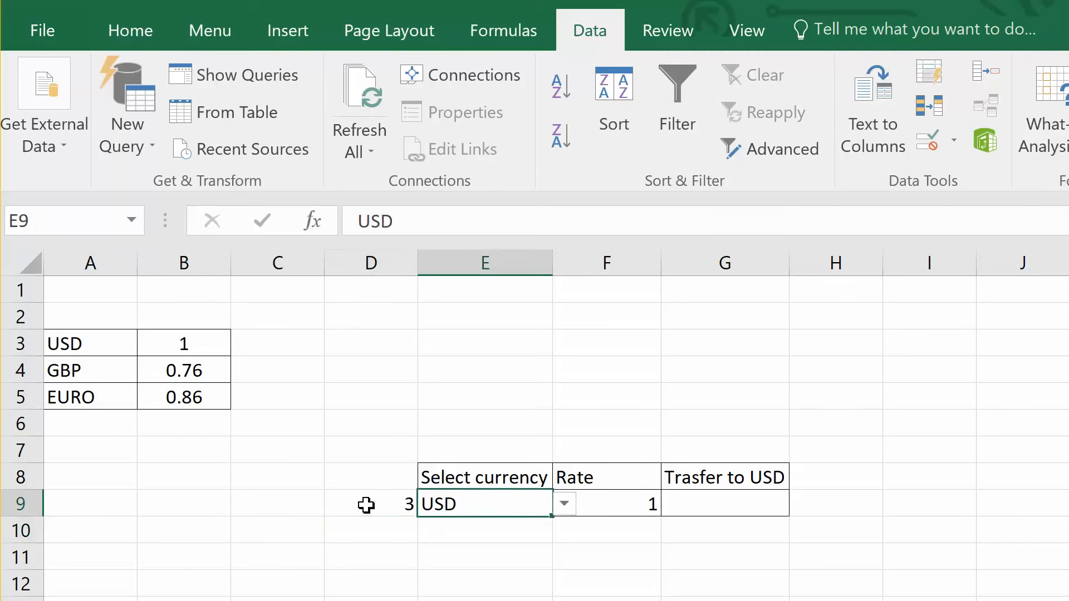
pyautogui.write('=')
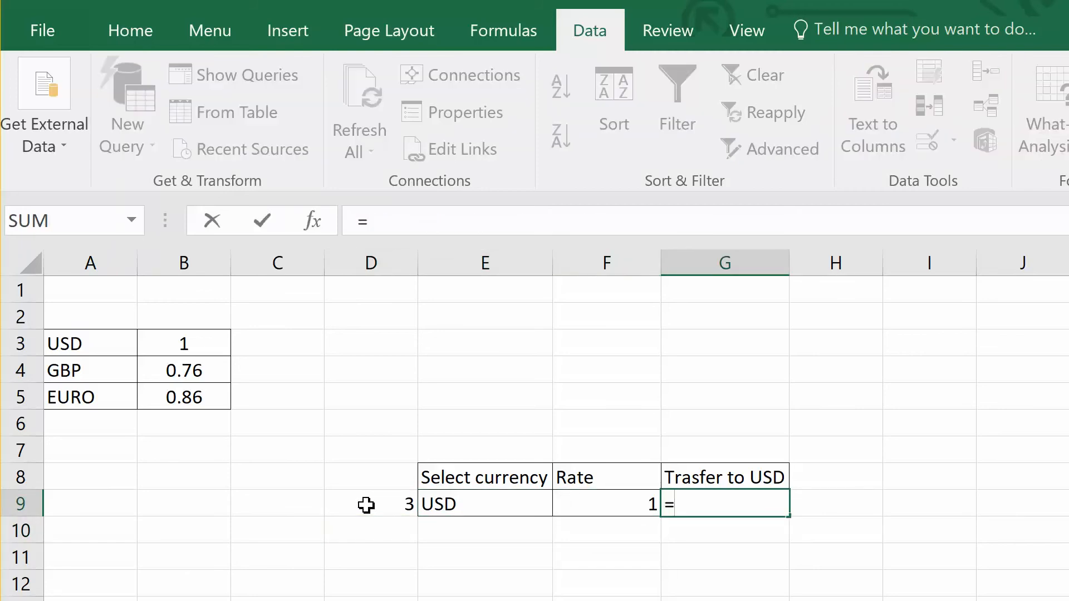
pyautogui.click(367, 505)
pyautogui.write('*')
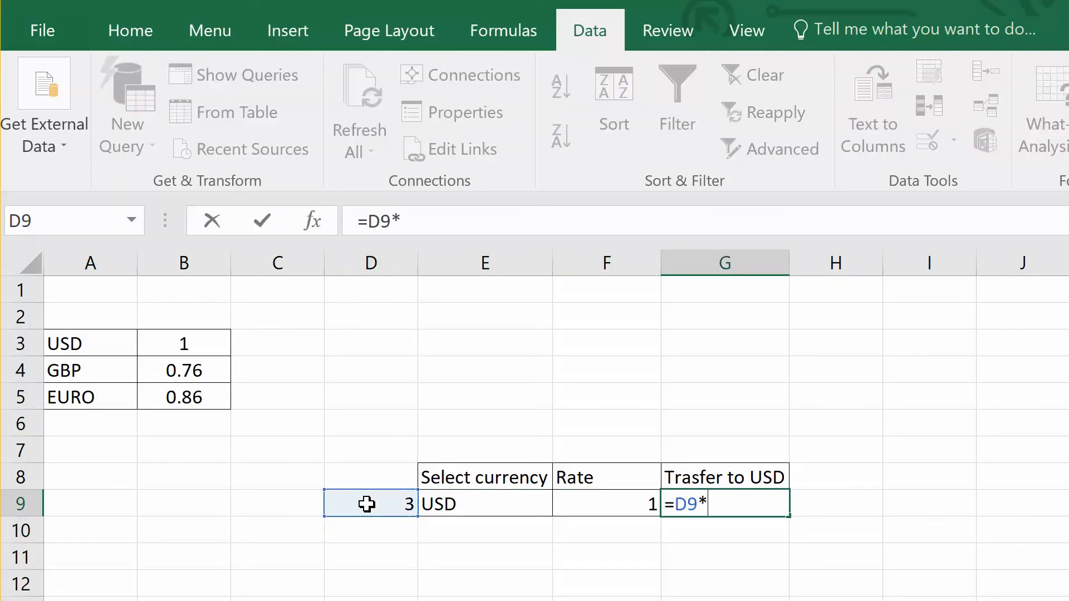
pyautogui.click(564, 504)
pyautogui.press('Return')
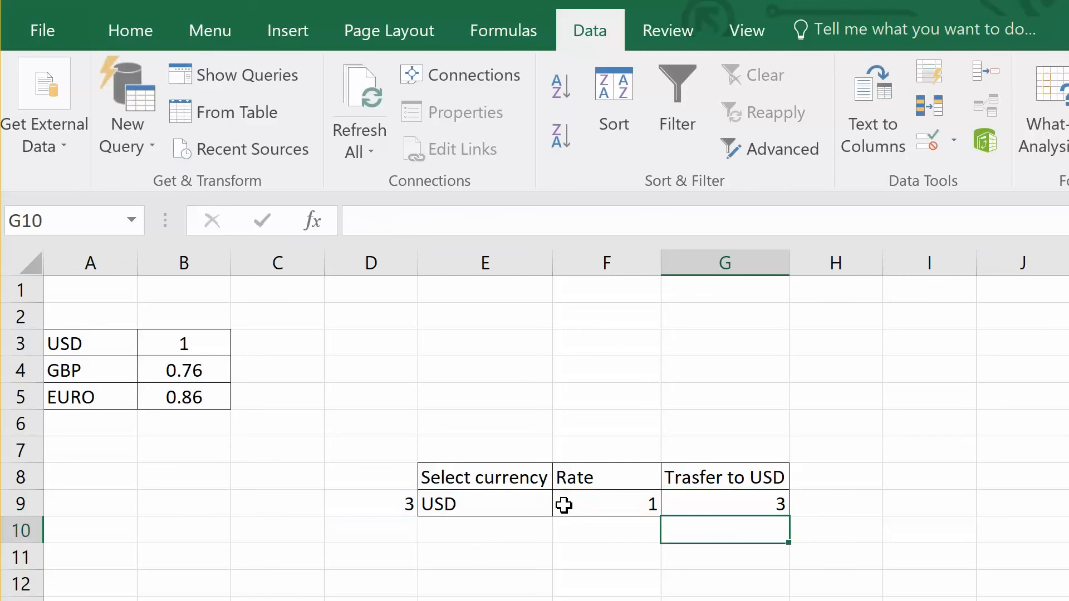
pyautogui.click(784, 502)
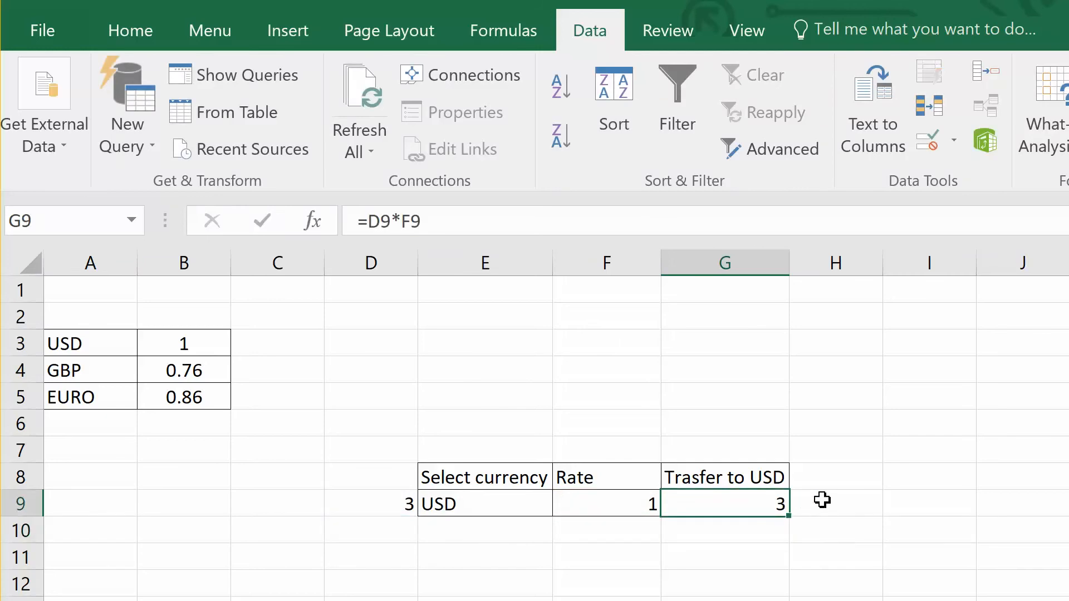
# Choose GBP as the currency in E9 to test the conversion formula.
pyautogui.click(436, 504)
pyautogui.click(564, 504)
pyautogui.click(494, 552)
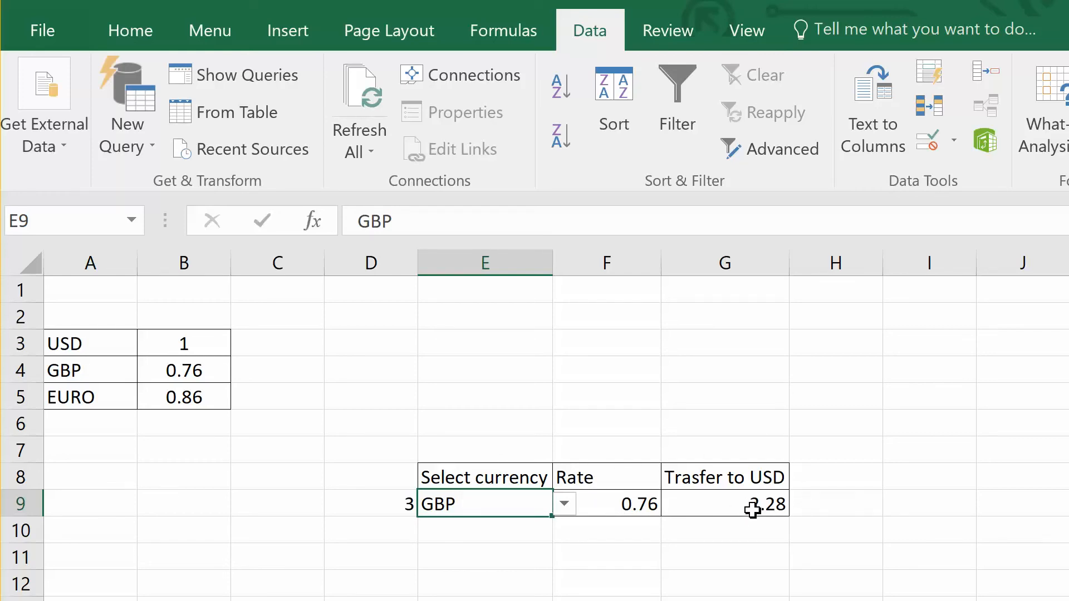
# Choose EURO as the currency in E9 to test the conversion with another rate.
pyautogui.click(564, 504)
pyautogui.click(507, 571)
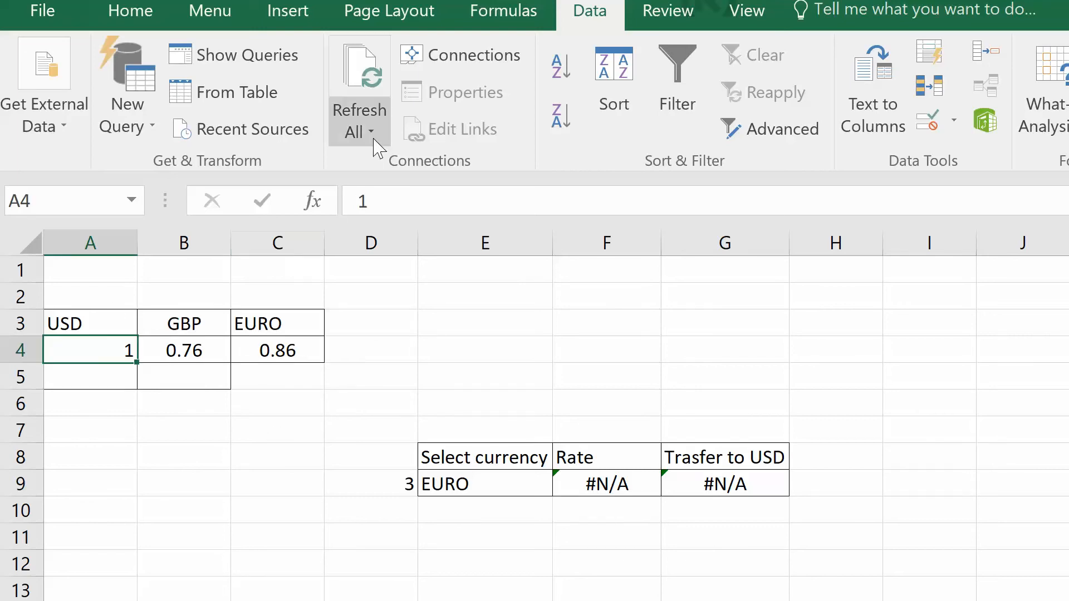
# Centre the USD rate in A4 of the horizontal rate table and select A3:C4.
pyautogui.click(115, 17)
pyautogui.click(473, 115)
pyautogui.moveTo(240, 323); pyautogui.dragTo(106, 350)
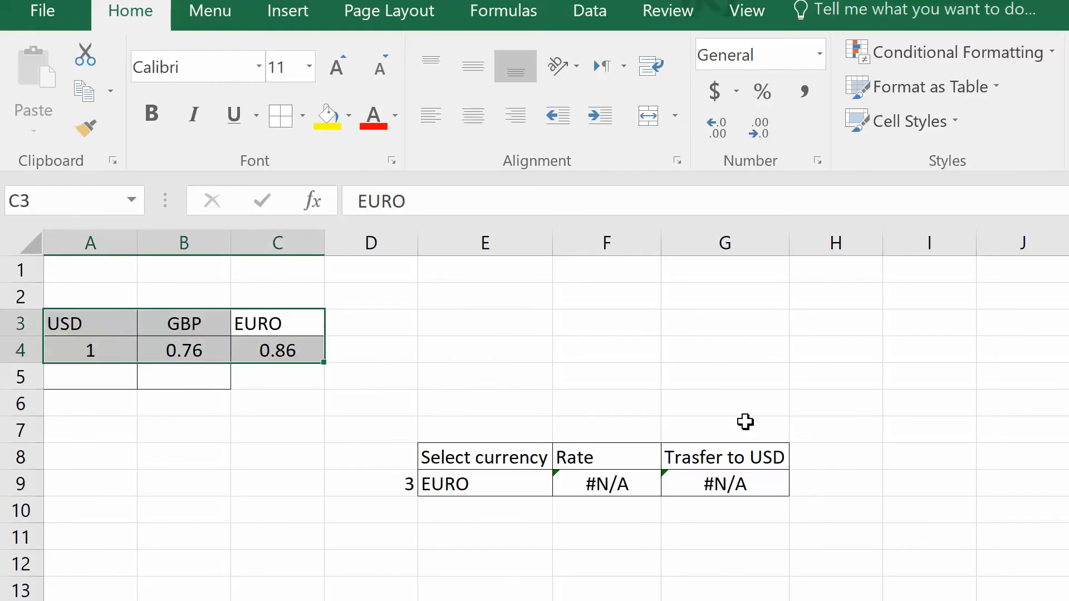
# Change the rate formula in F9 to =HLOOKUP(E9,A3:C4,2,FALSE) so it searches the horizontal rate table.
pyautogui.click(587, 480)
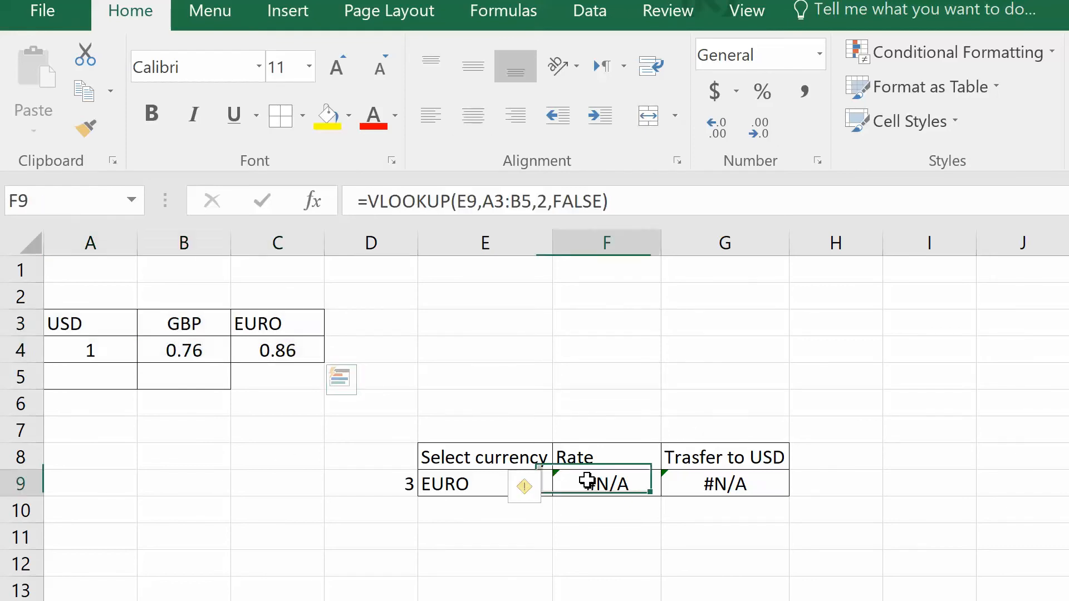
pyautogui.doubleClick(613, 484)
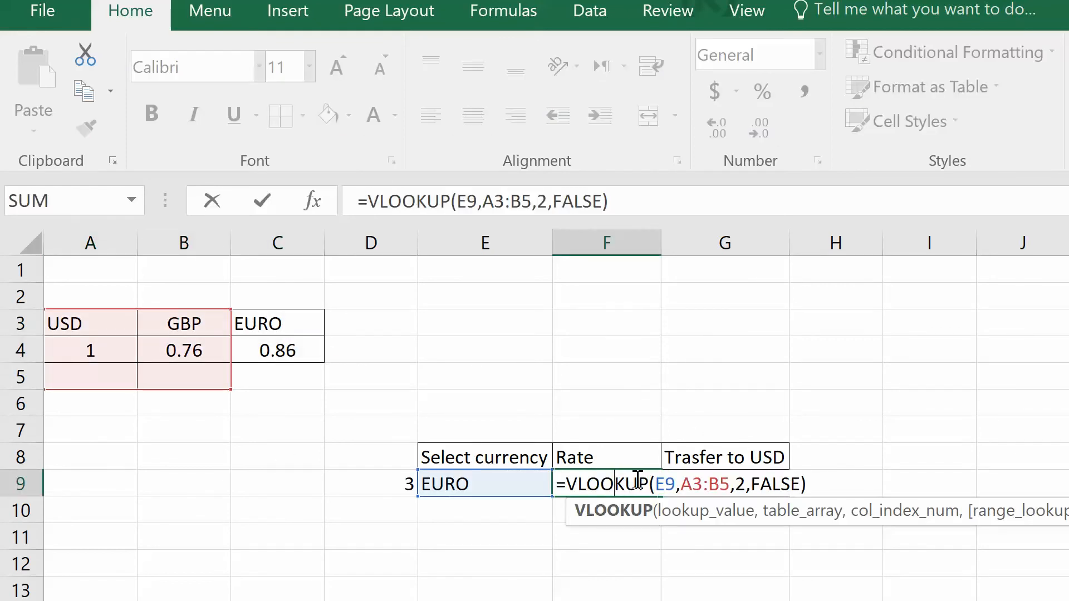
pyautogui.click(587, 482)
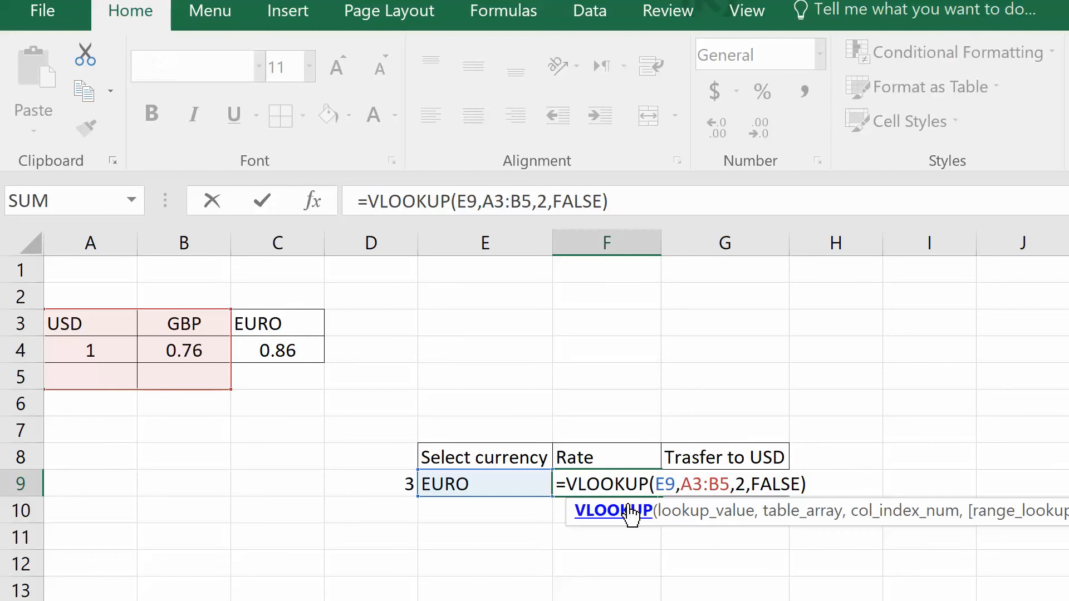
pyautogui.press('BackSpace')
pyautogui.write('H')
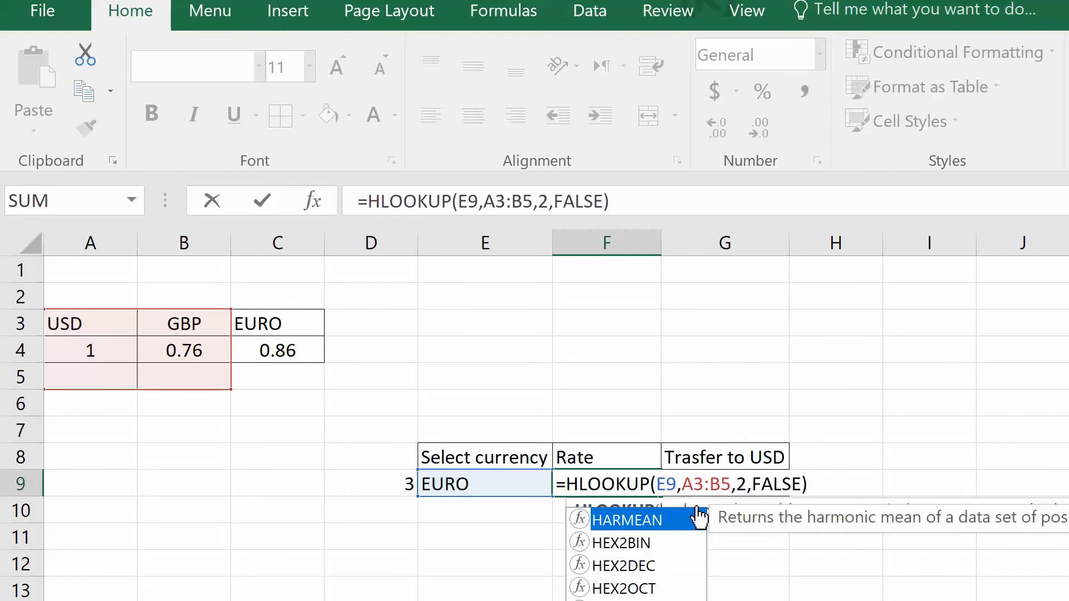
pyautogui.click(653, 487)
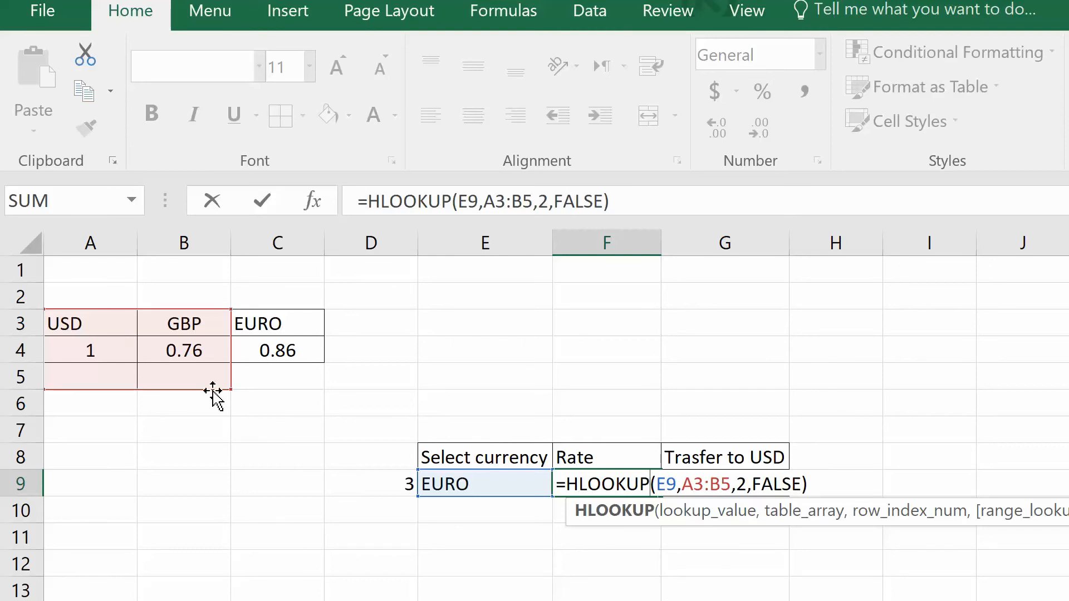
pyautogui.moveTo(232, 389); pyautogui.dragTo(318, 357)
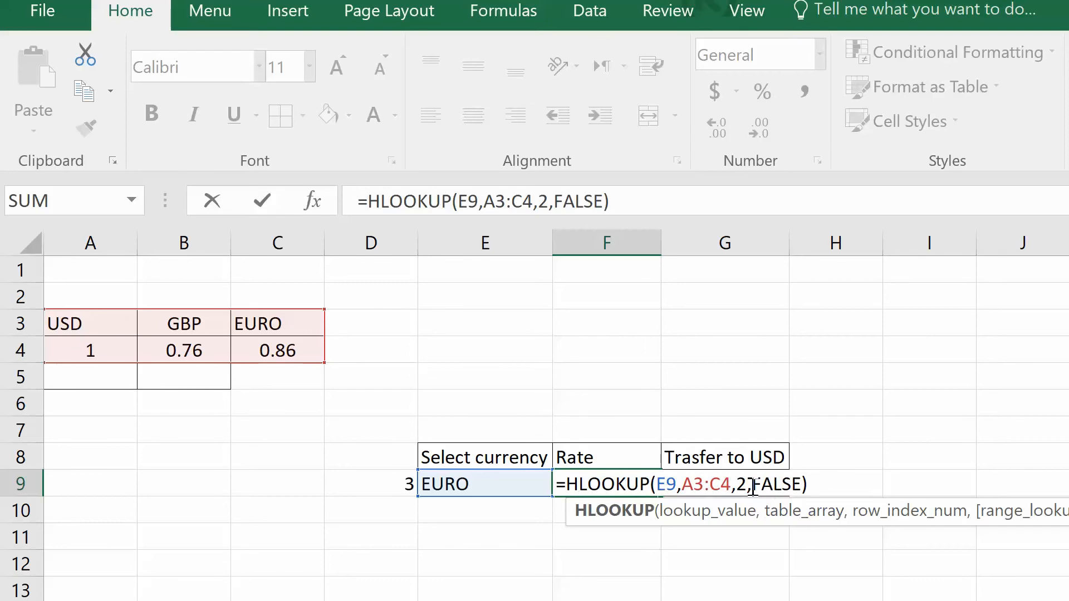
pyautogui.press('Return')
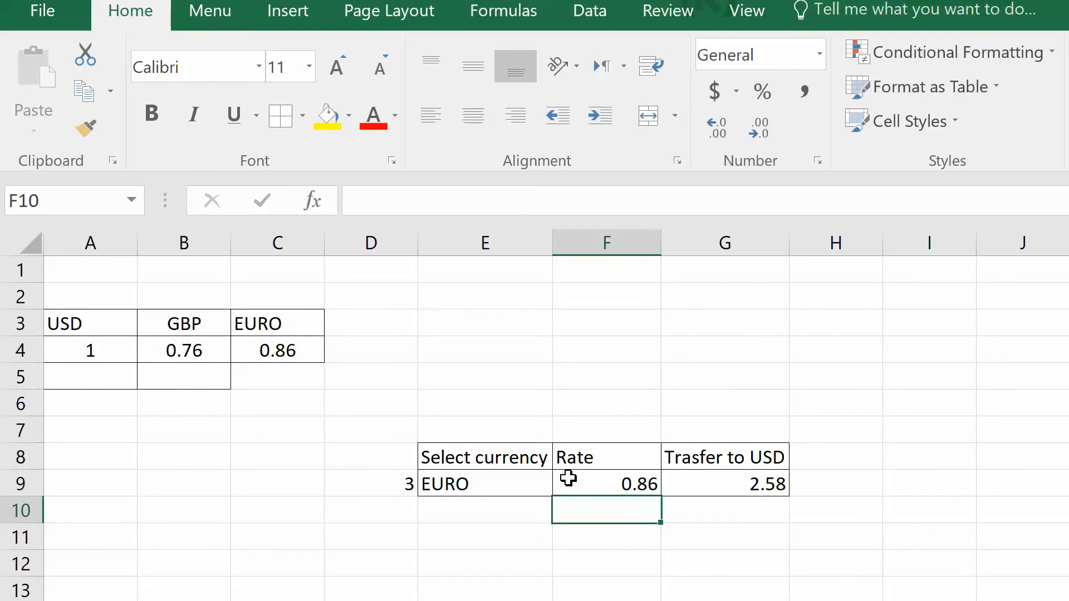
# Change the source of the currency drop-down in E9 to the header cells =$A$3:$C$3.
pyautogui.click(489, 486)
pyautogui.click(564, 483)
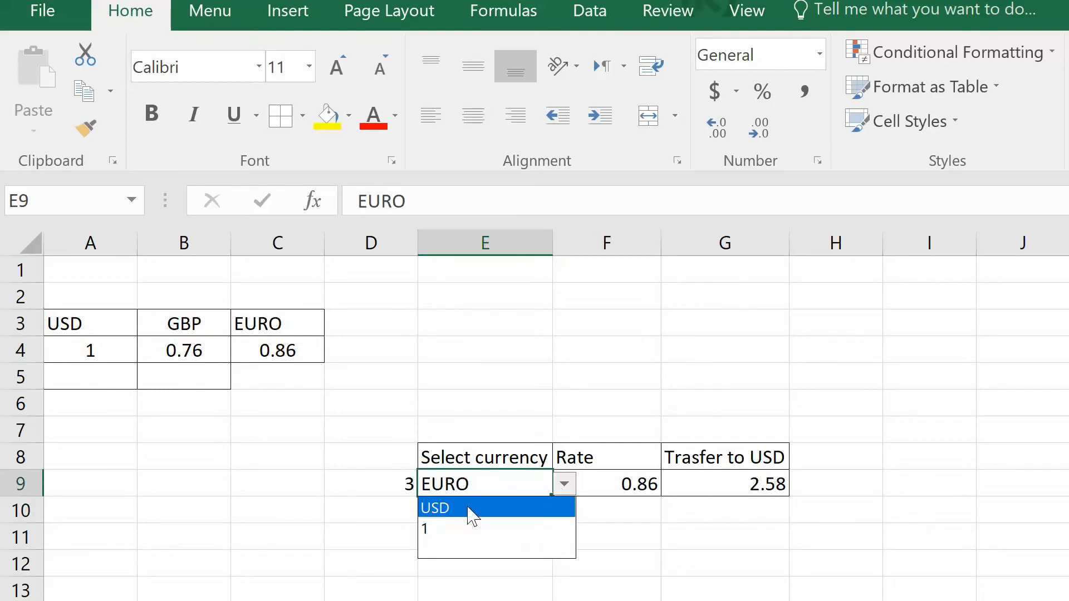
pyautogui.click(603, 521)
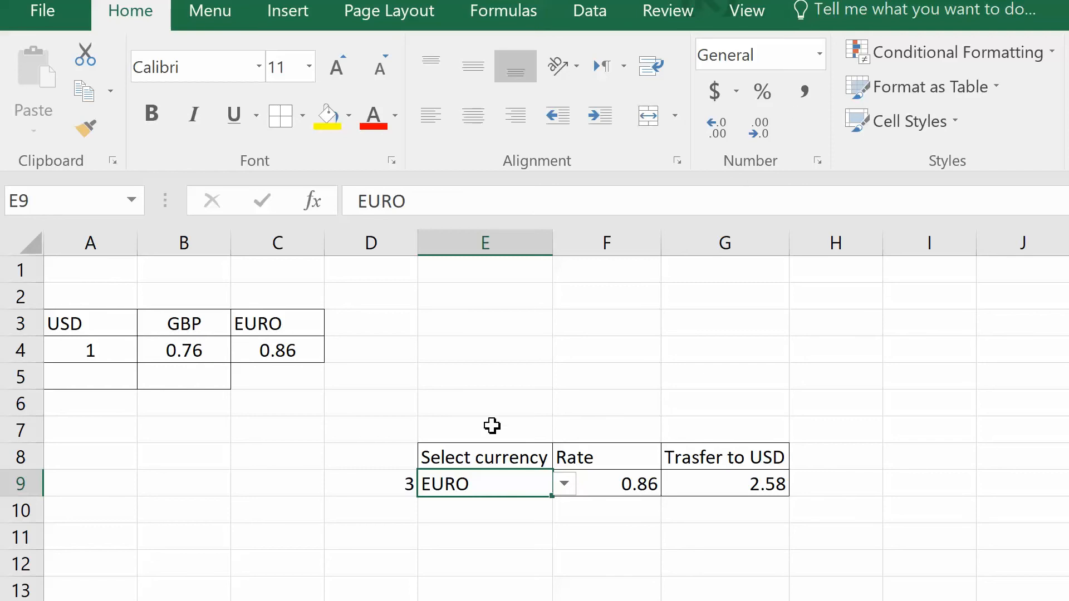
pyautogui.click(589, 11)
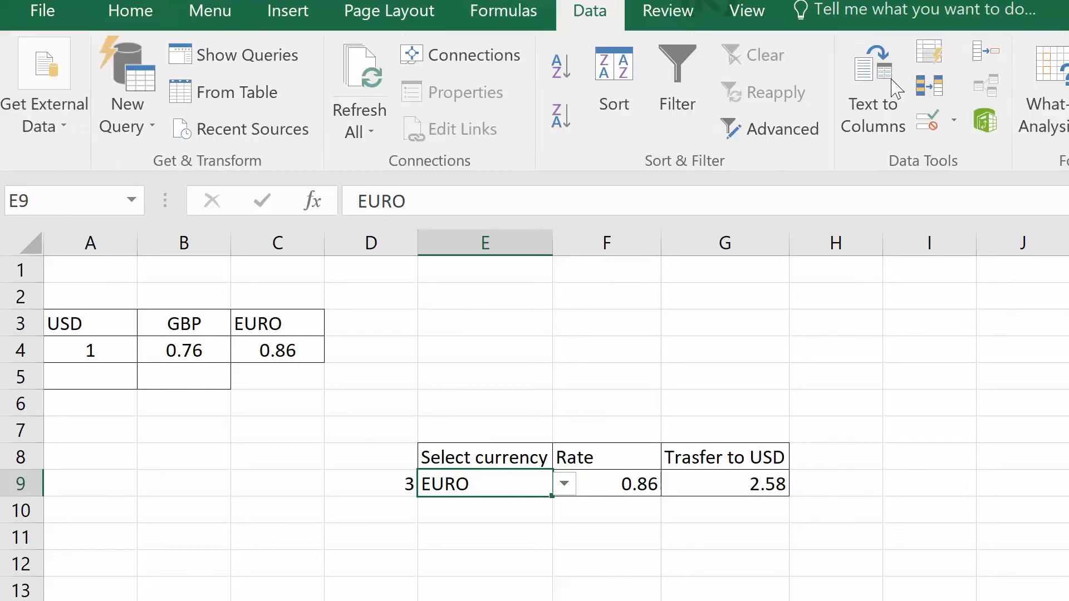
pyautogui.click(937, 120)
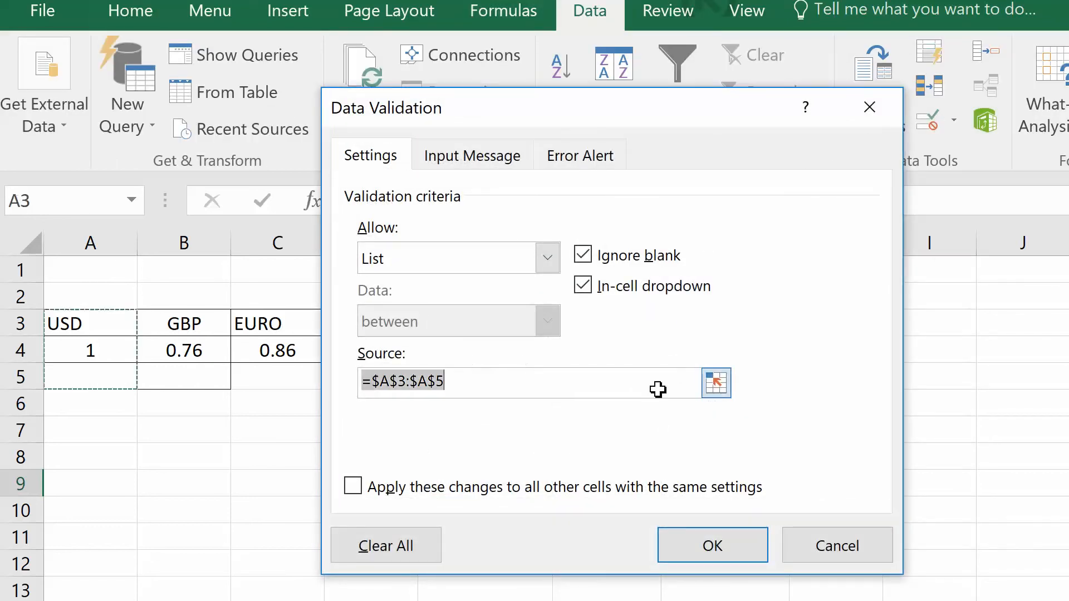
pyautogui.click(714, 382)
pyautogui.moveTo(67, 337); pyautogui.dragTo(253, 328)
pyautogui.press('Return')
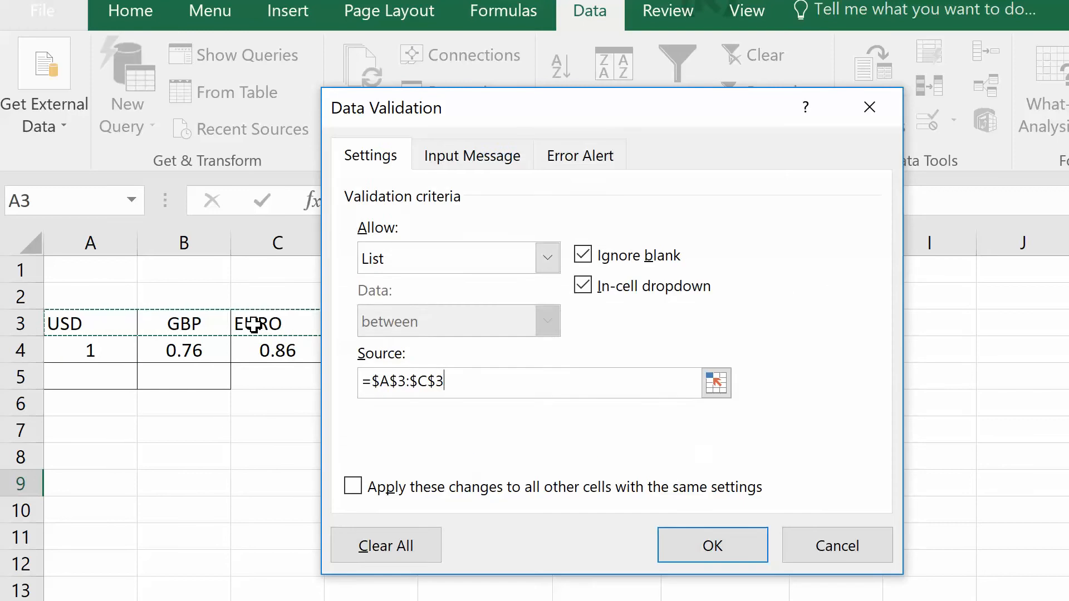
pyautogui.click(699, 544)
# Test the drop-down in E9 by switching repeatedly between USD, GBP and EURO, ending on GBP.
pyautogui.click(565, 485)
pyautogui.click(518, 509)
pyautogui.click(564, 486)
pyautogui.click(488, 529)
pyautogui.click(566, 487)
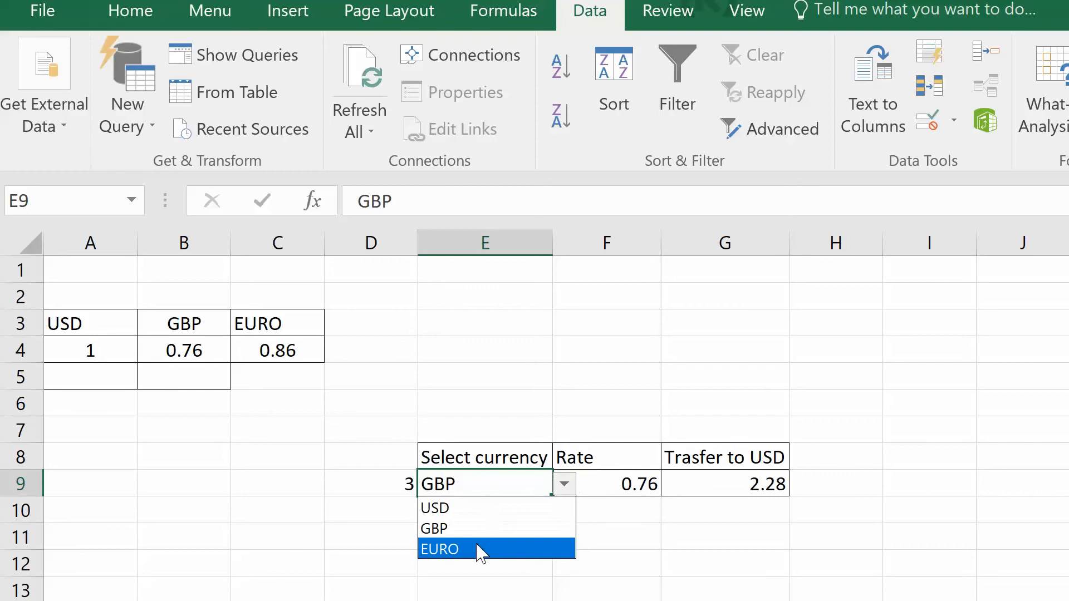
pyautogui.click(482, 549)
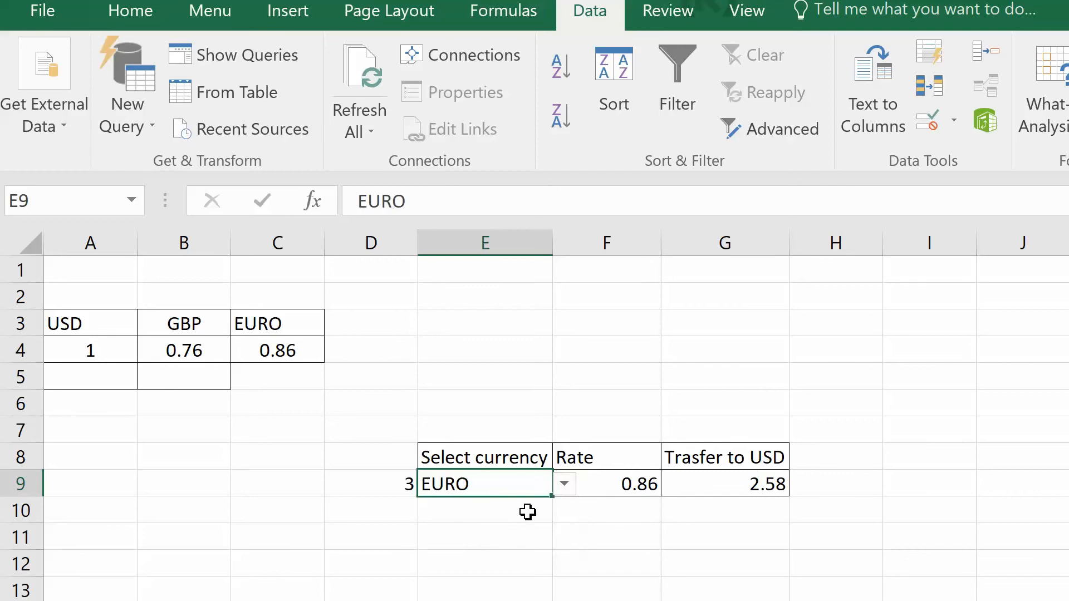
pyautogui.click(567, 486)
pyautogui.click(512, 526)
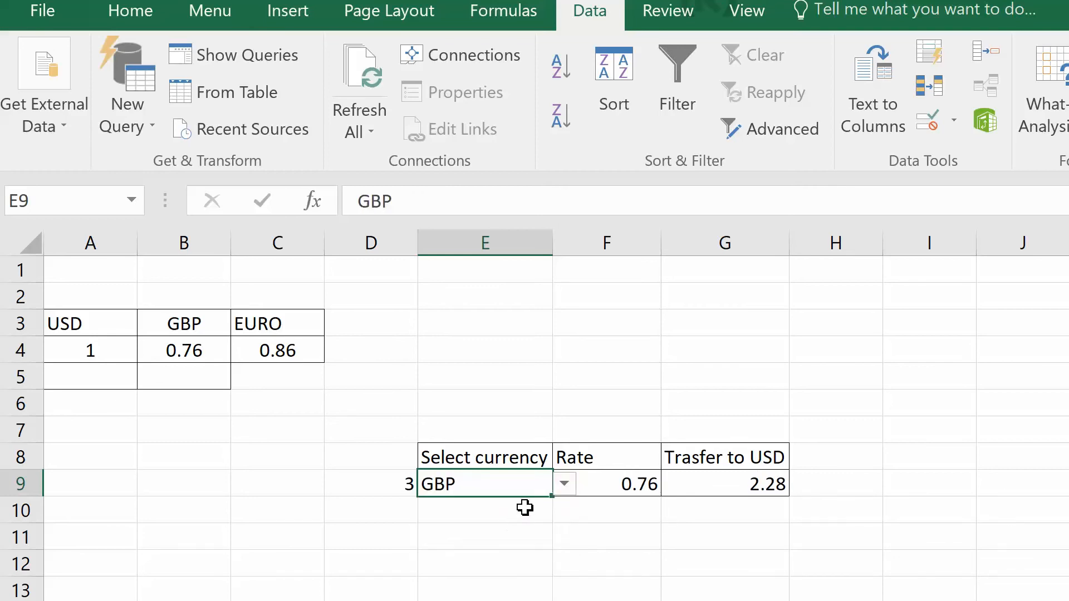
pyautogui.click(568, 488)
pyautogui.click(504, 506)
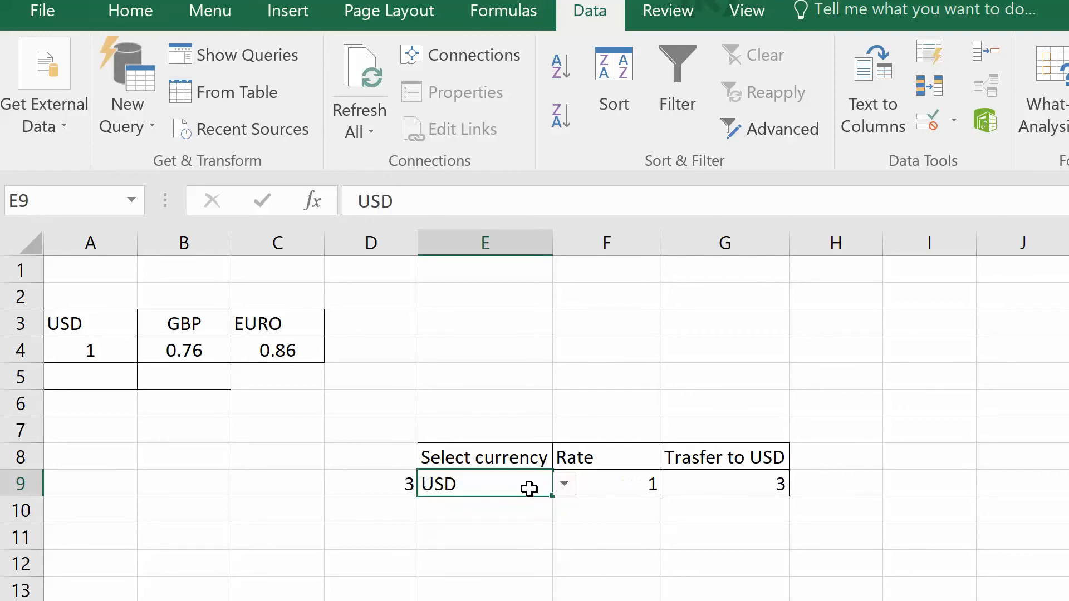
pyautogui.click(559, 488)
pyautogui.click(516, 530)
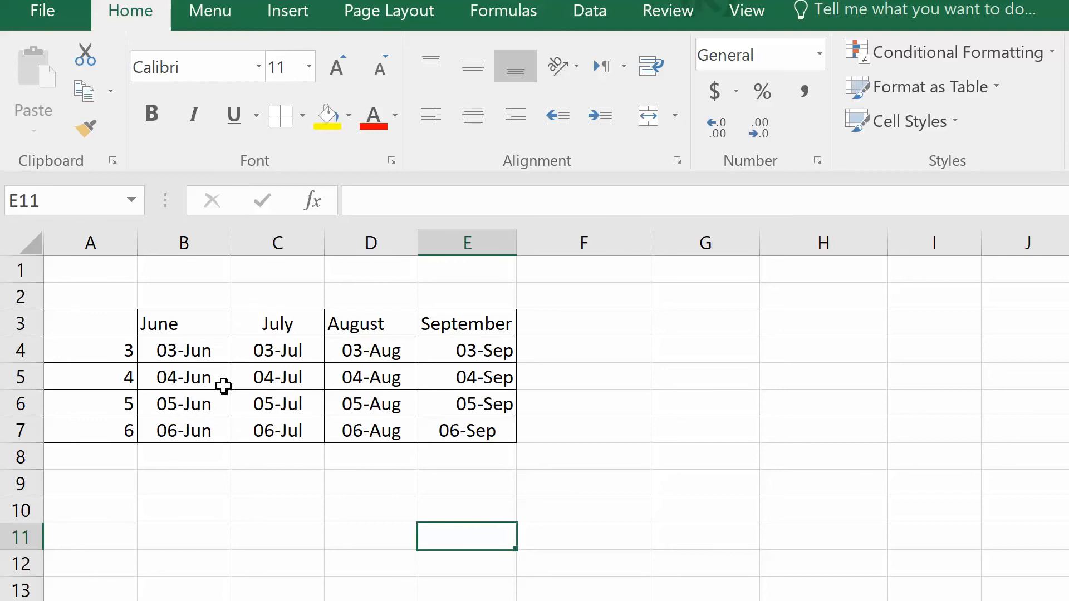
# Enter the lookup value 3 in C11 below the month table, with borders and centred alignment.
pyautogui.click(277, 536)
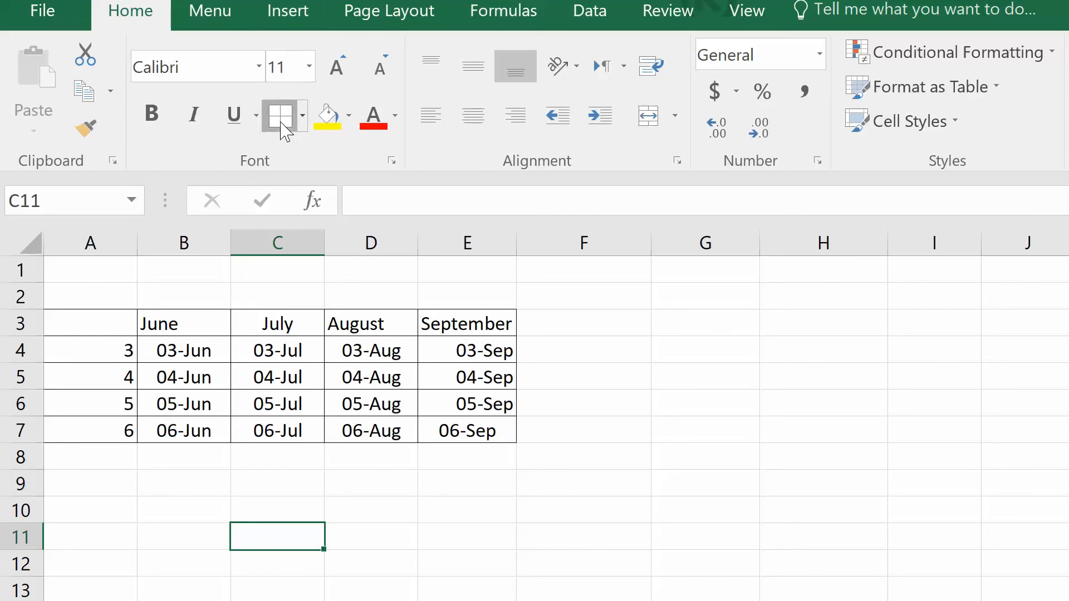
pyautogui.click(356, 525)
pyautogui.click(268, 542)
pyautogui.doubleClick(267, 542)
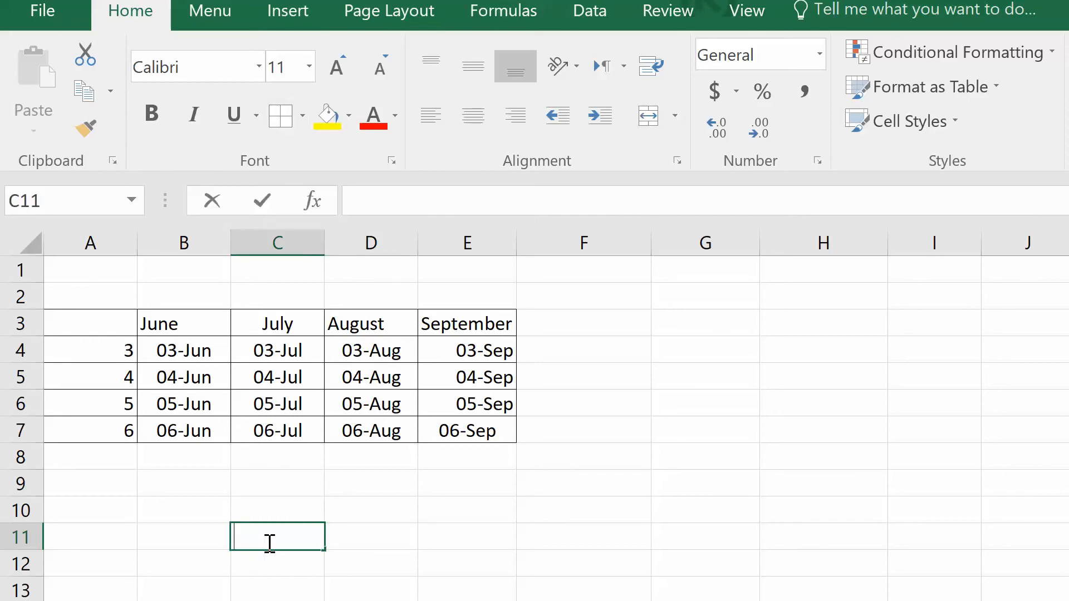
pyautogui.write('3')
pyautogui.press('Return')
pyautogui.click(269, 542)
pyautogui.click(473, 115)
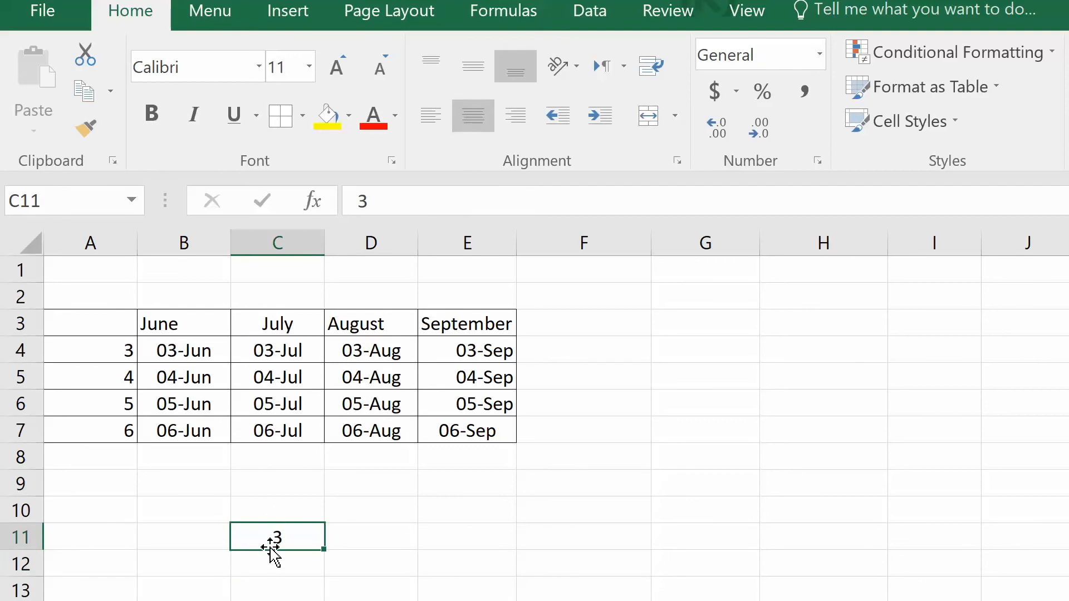
# Enter the formula =VLOOKUP(C11,A3:B7,2,FALSE) in D11 to look up the June date for the number in C11.
pyautogui.click(370, 538)
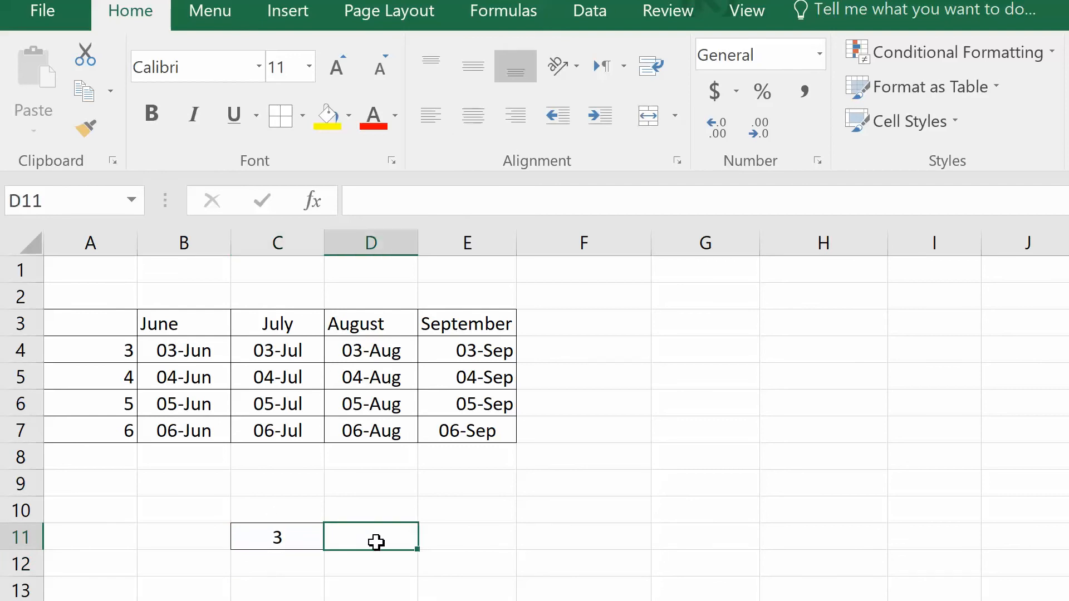
pyautogui.write('=b')
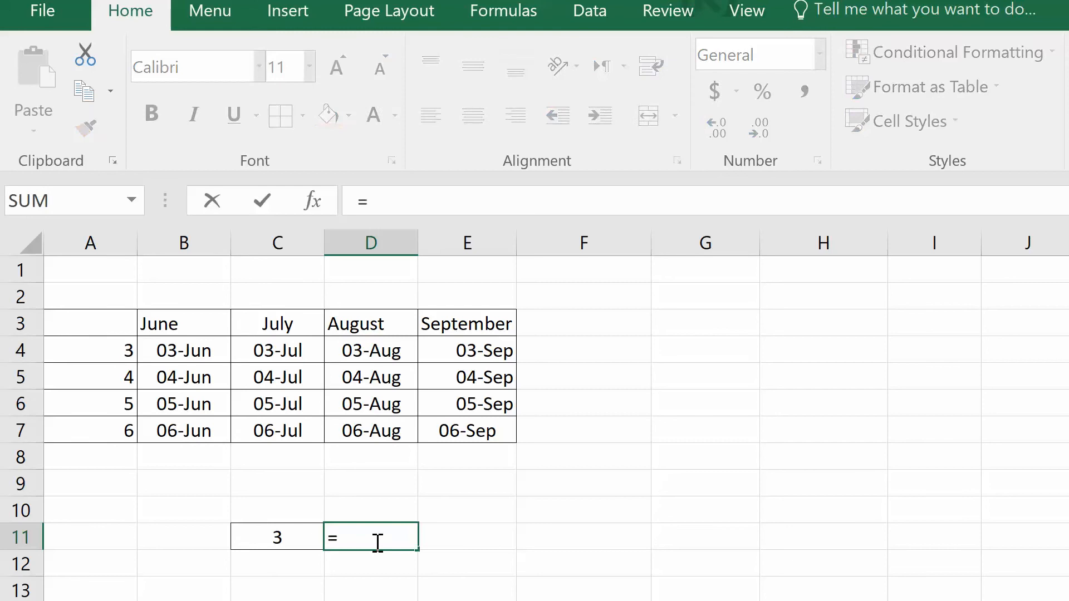
pyautogui.press('BackSpace')
pyautogui.write('vluu')
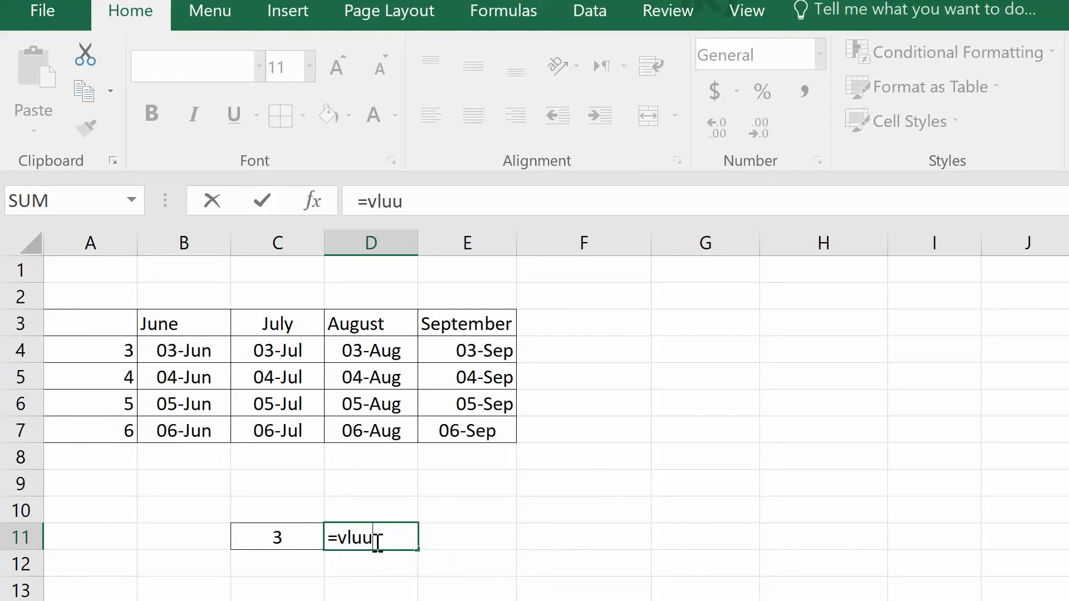
pyautogui.press('BackSpace')
pyautogui.press('BackSpace')
pyautogui.write('ook')
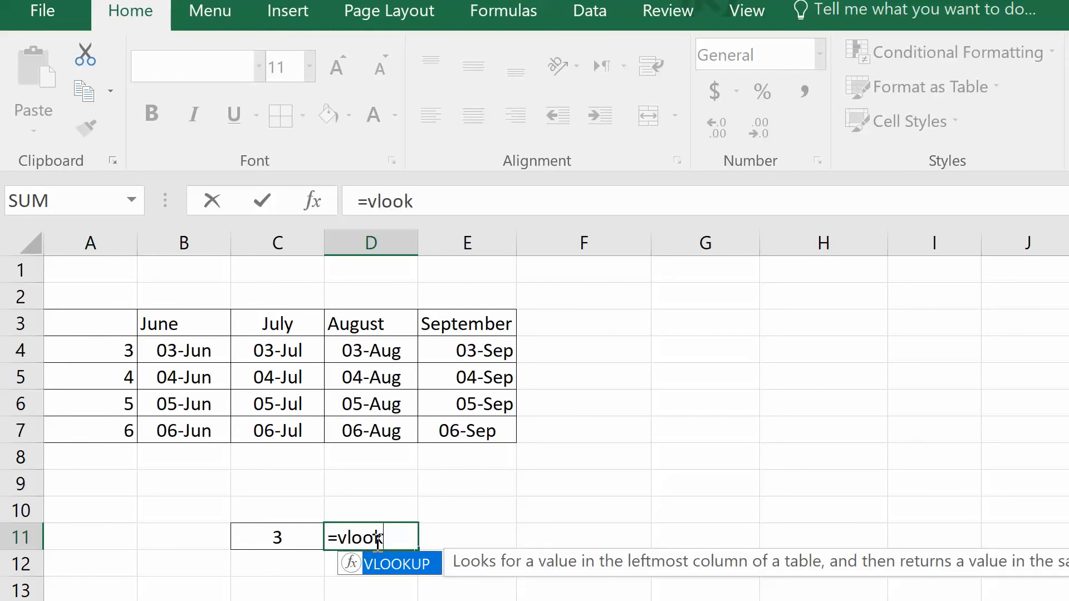
pyautogui.doubleClick(384, 565)
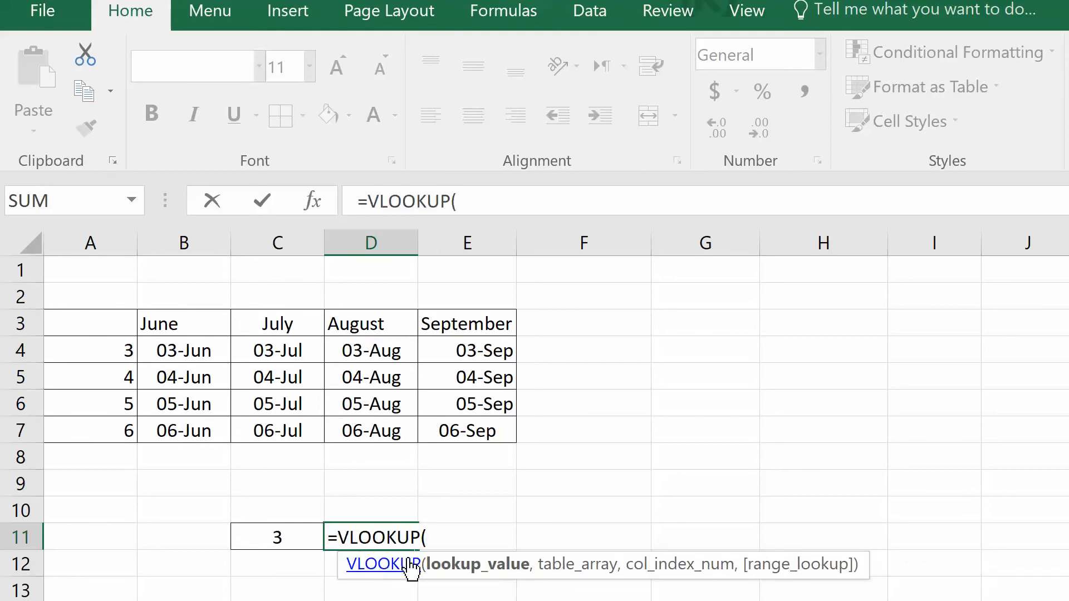
pyautogui.click(282, 536)
pyautogui.write(',')
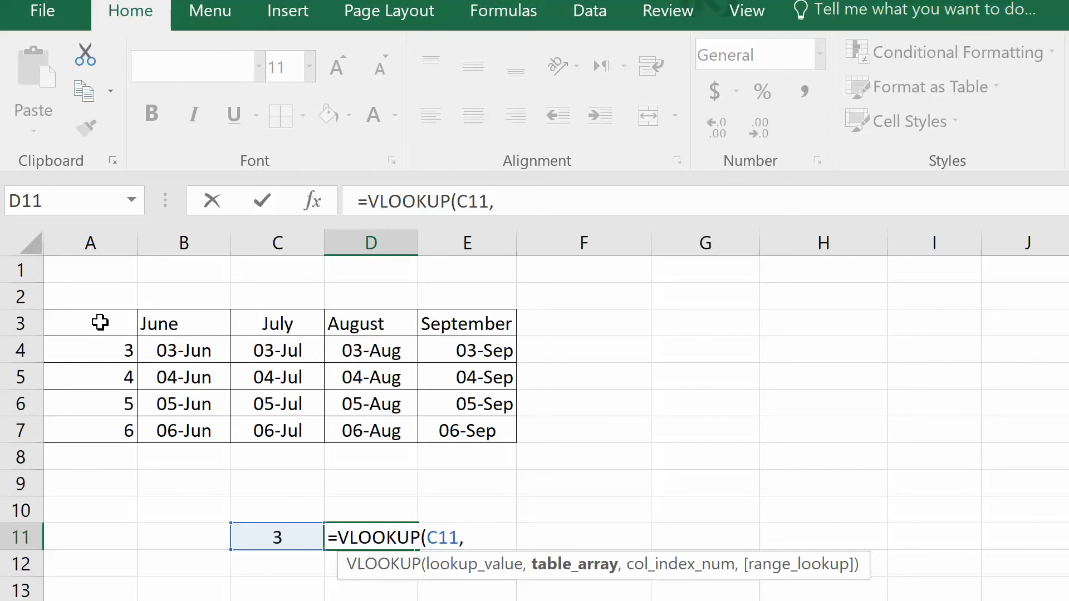
pyautogui.moveTo(99, 331)
pyautogui.mouseDown()
pyautogui.moveTo(162, 443)
pyautogui.moveTo(101, 319)
pyautogui.mouseUp()
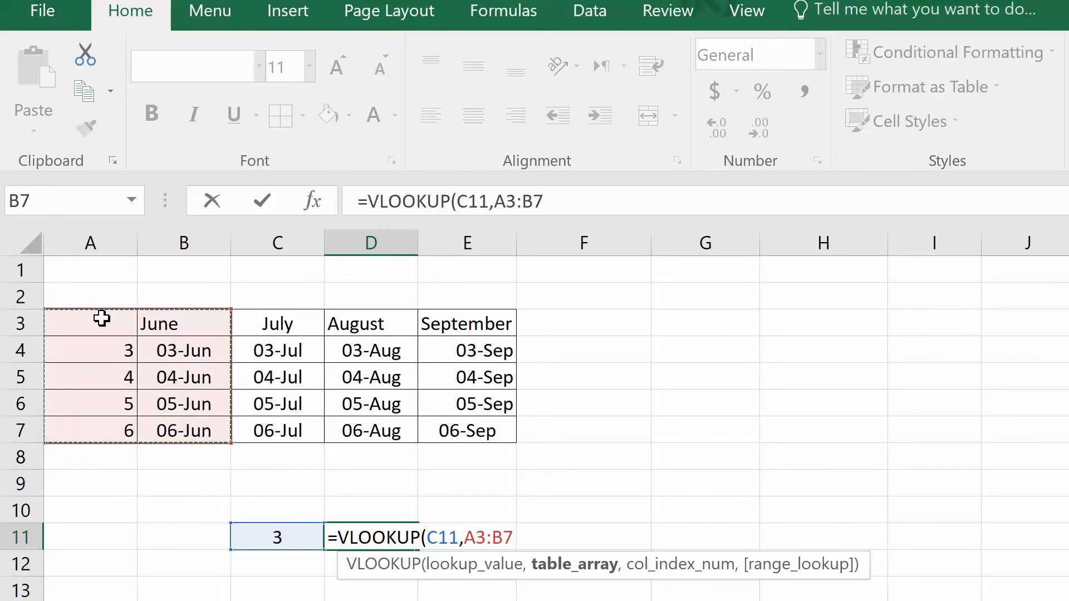
pyautogui.write(',')
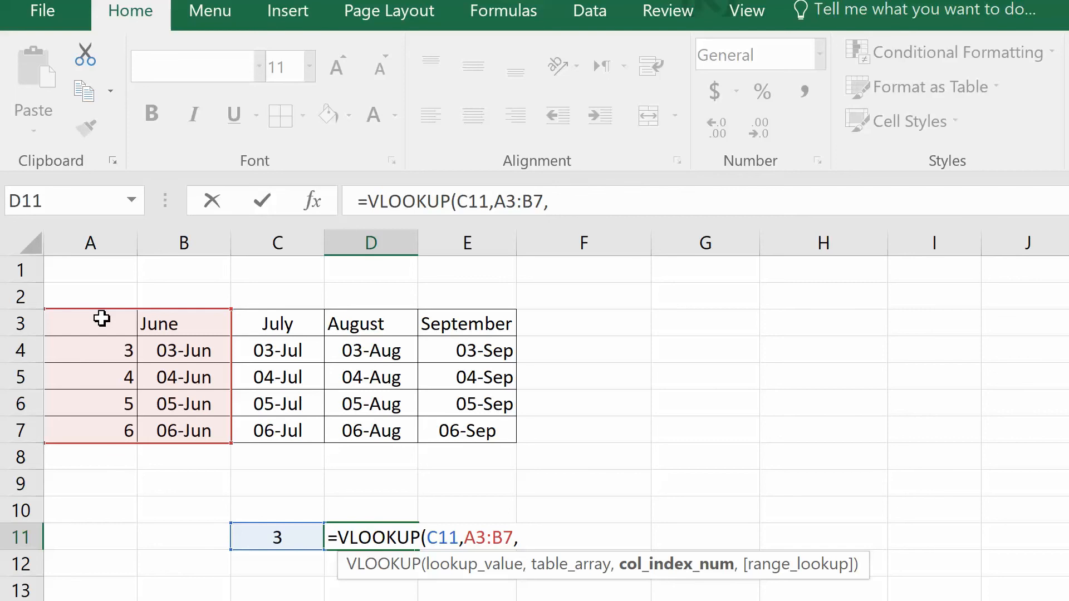
pyautogui.write('2,false)')
pyautogui.press('Return')
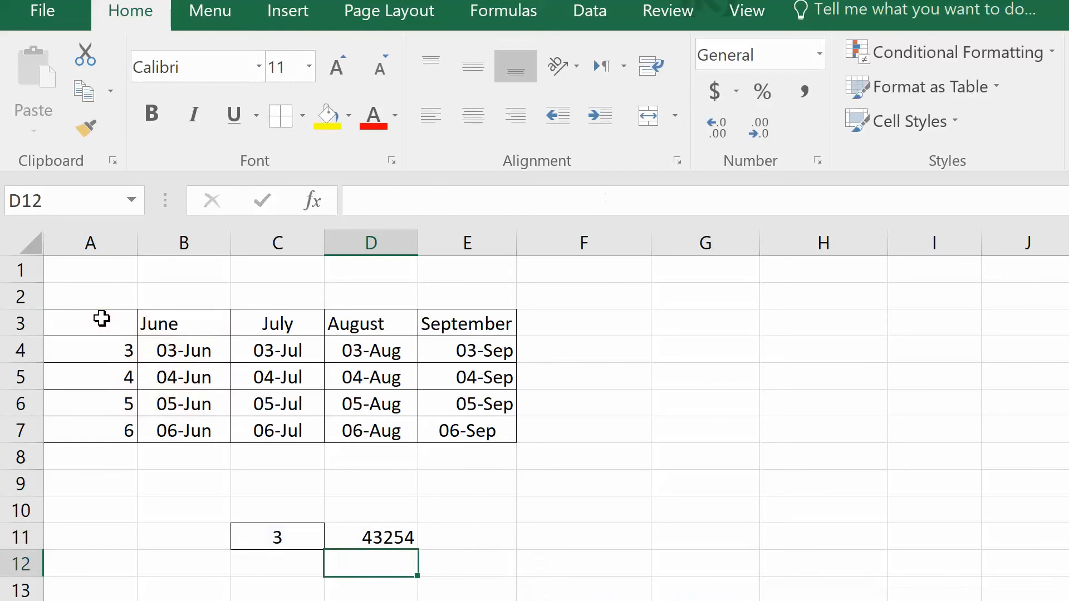
# Format the VLOOKUP result in D11 as a date of the 14-Mar type.
pyautogui.click(389, 537)
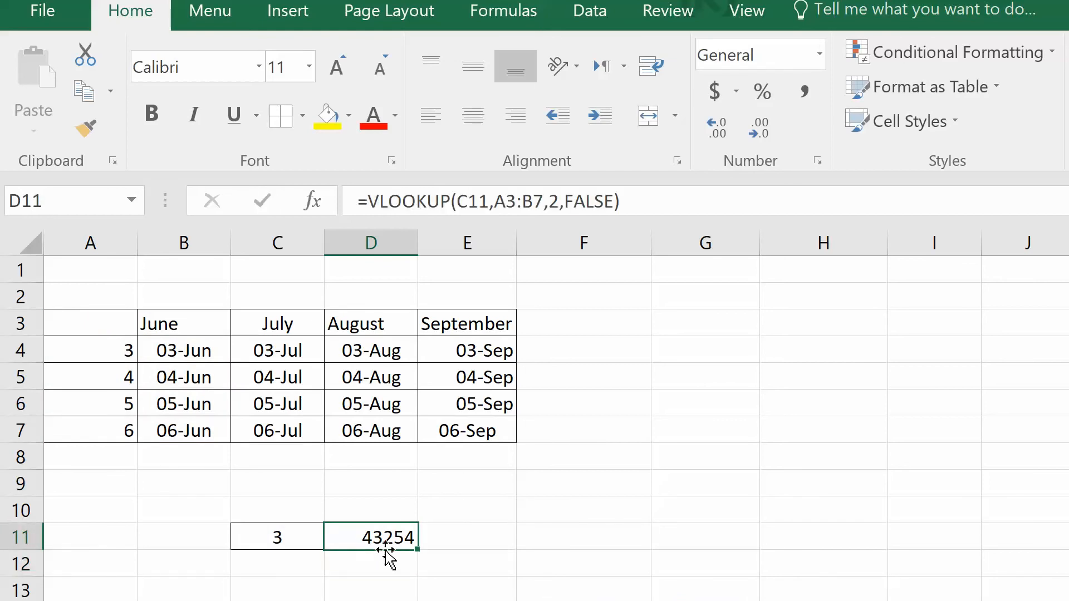
pyautogui.click(900, 89)
pyautogui.click(388, 548)
pyautogui.rightClick(388, 550)
pyautogui.click(445, 424)
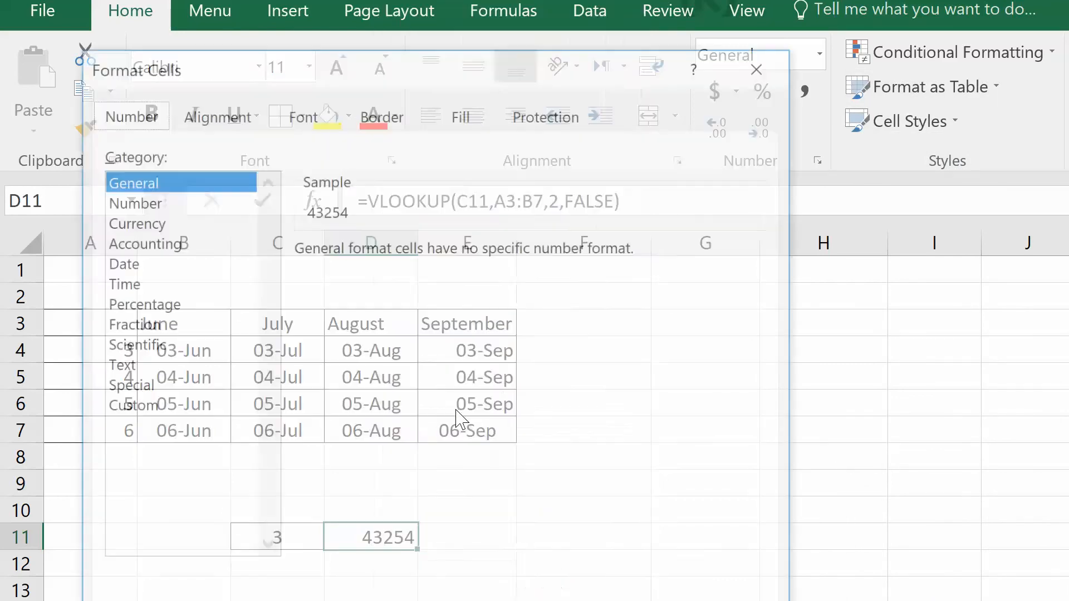
pyautogui.click(116, 364)
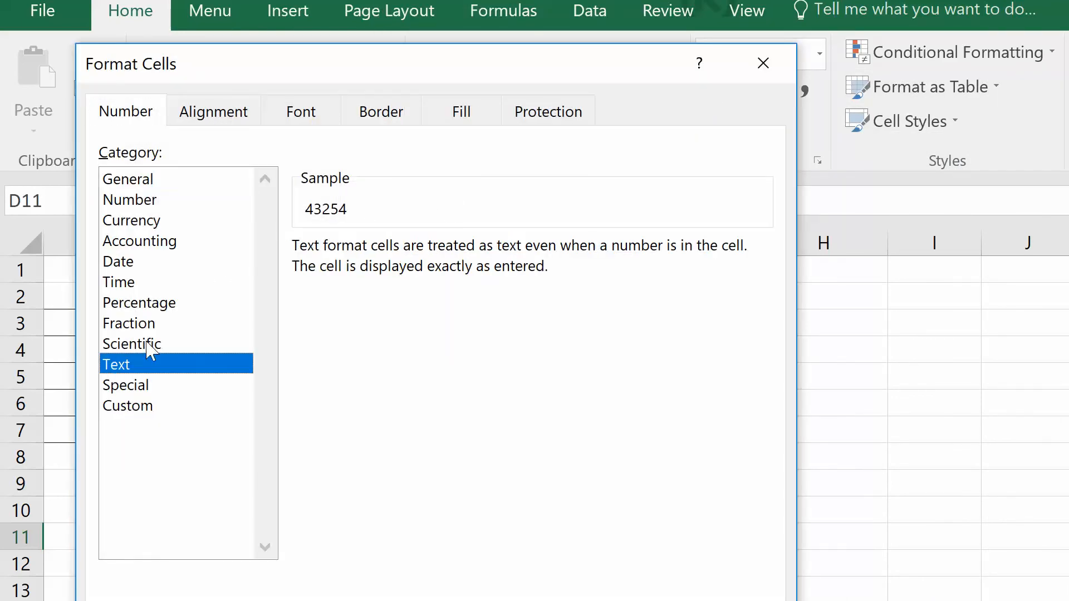
pyautogui.click(123, 262)
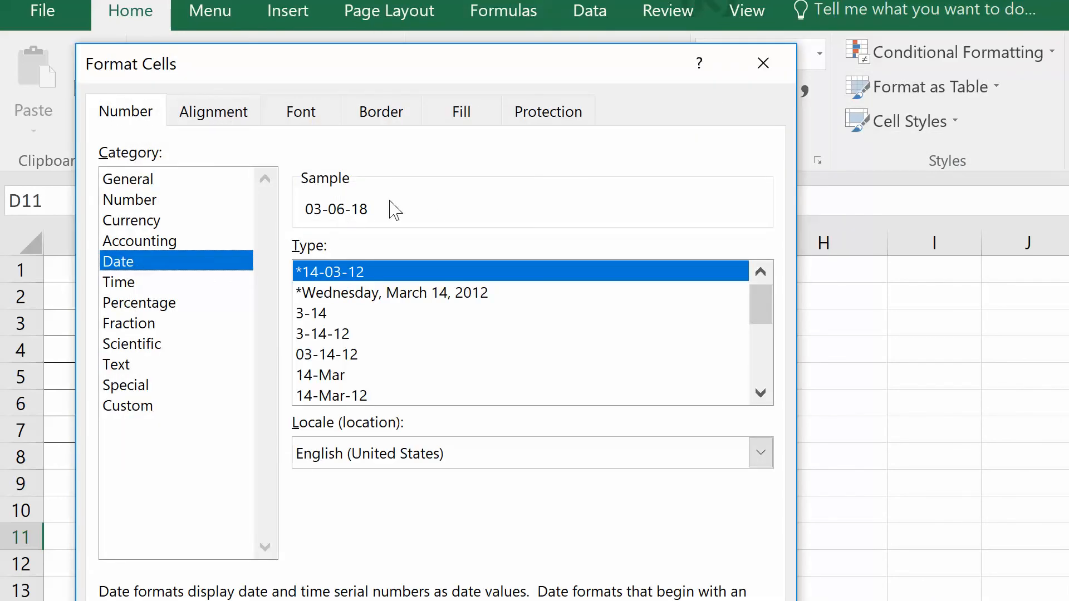
pyautogui.click(351, 334)
pyautogui.click(333, 374)
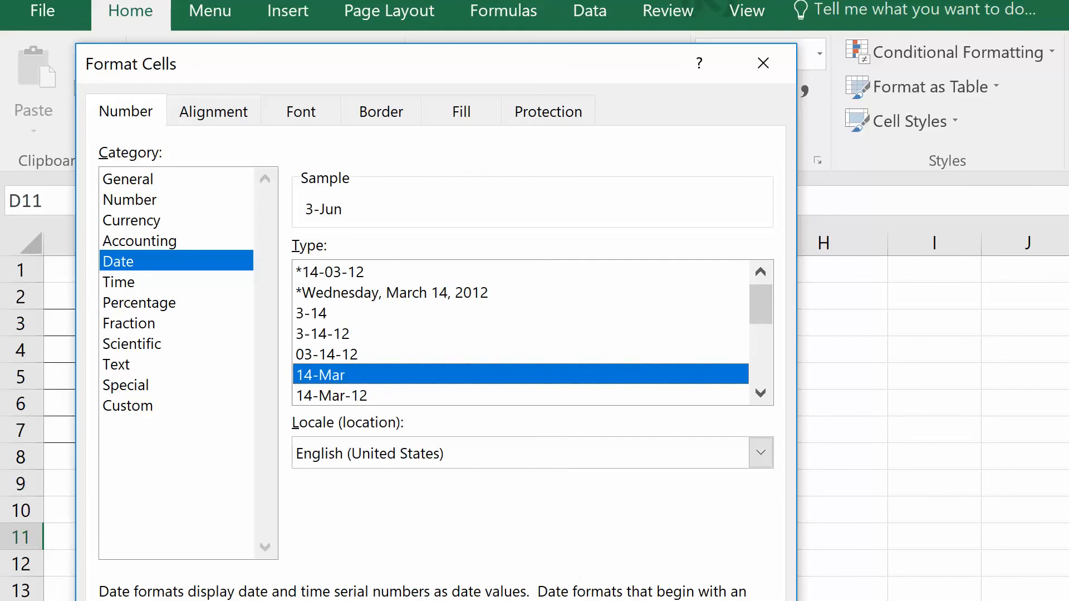
pyautogui.press('Return')
# Test the June lookup by changing the value in C11 to 4, 5 and finally 6.
pyautogui.click(288, 540)
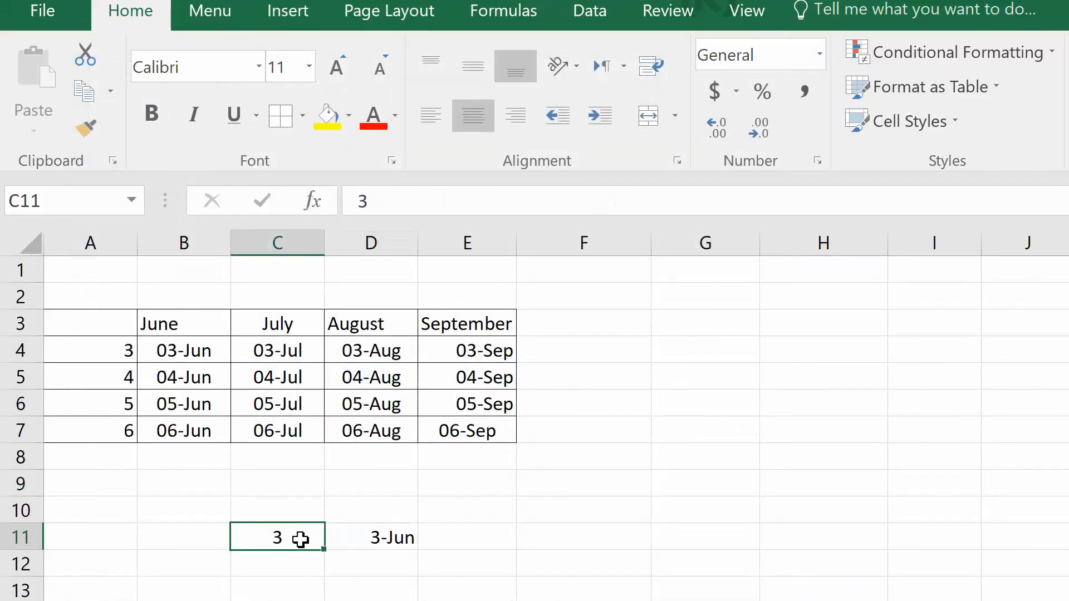
pyautogui.write('4')
pyautogui.press('Return')
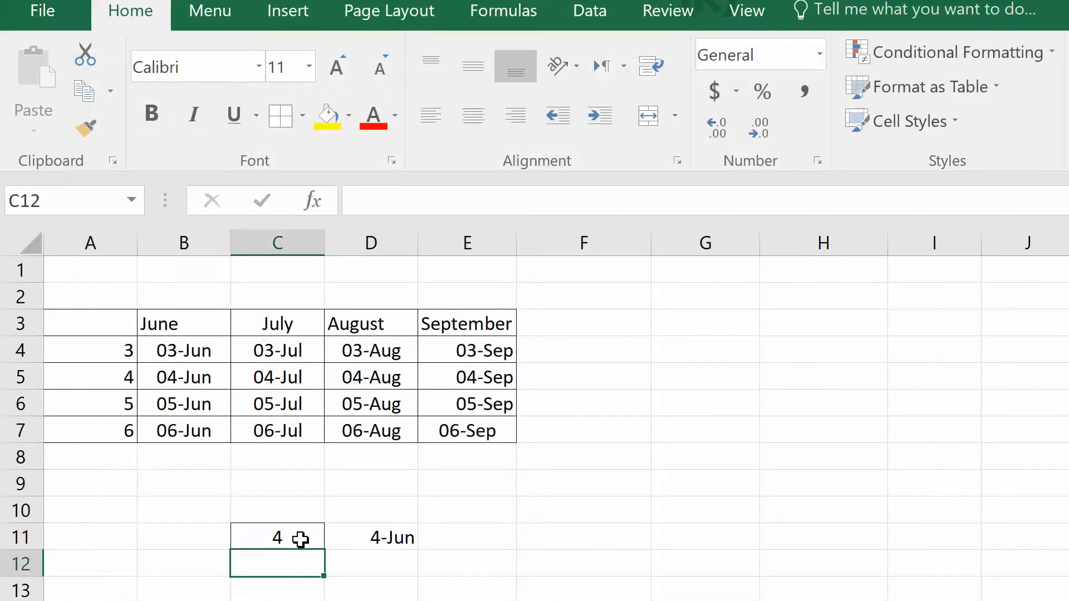
pyautogui.click(301, 539)
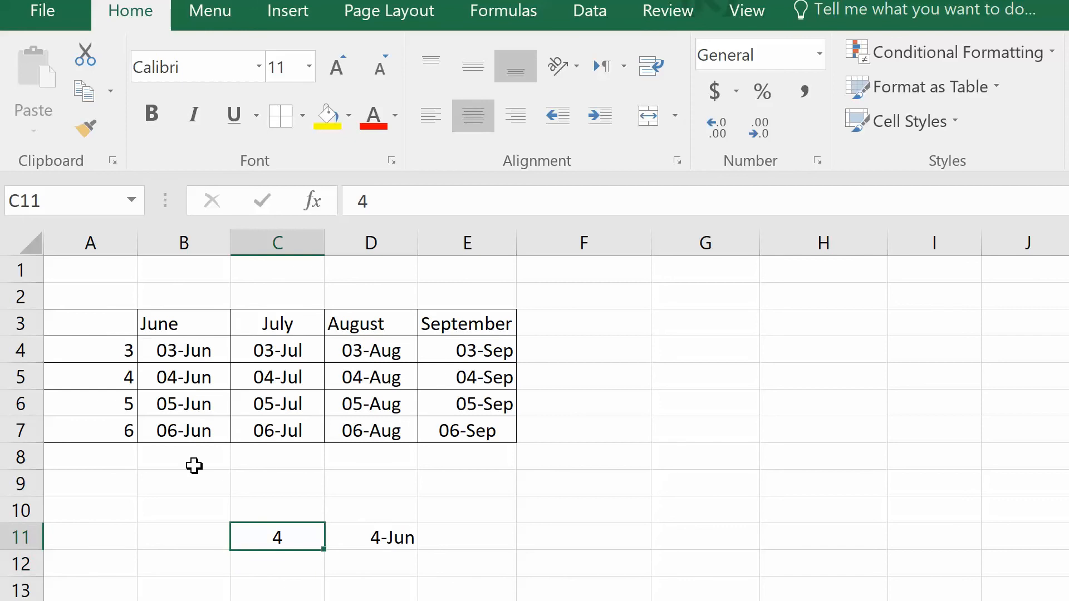
pyautogui.write('5')
pyautogui.press('Return')
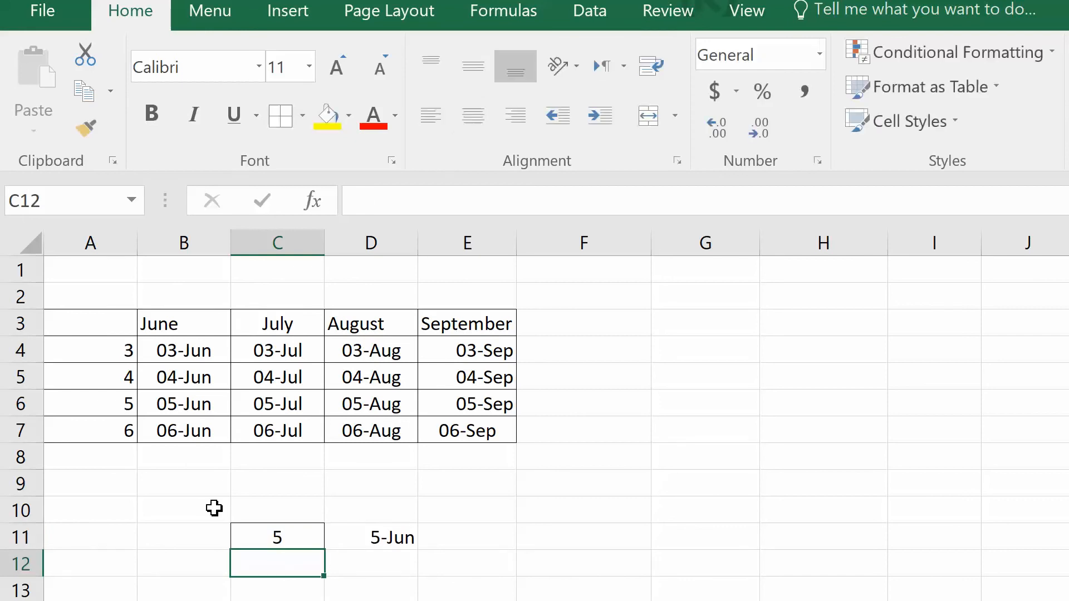
pyautogui.doubleClick(256, 534)
pyautogui.press('Delete')
pyautogui.write('6')
pyautogui.press('Return')
pyautogui.click(371, 535)
# Label the two formula rows with Vlookup in F11 and Hlookup in F12.
pyautogui.click(543, 518)
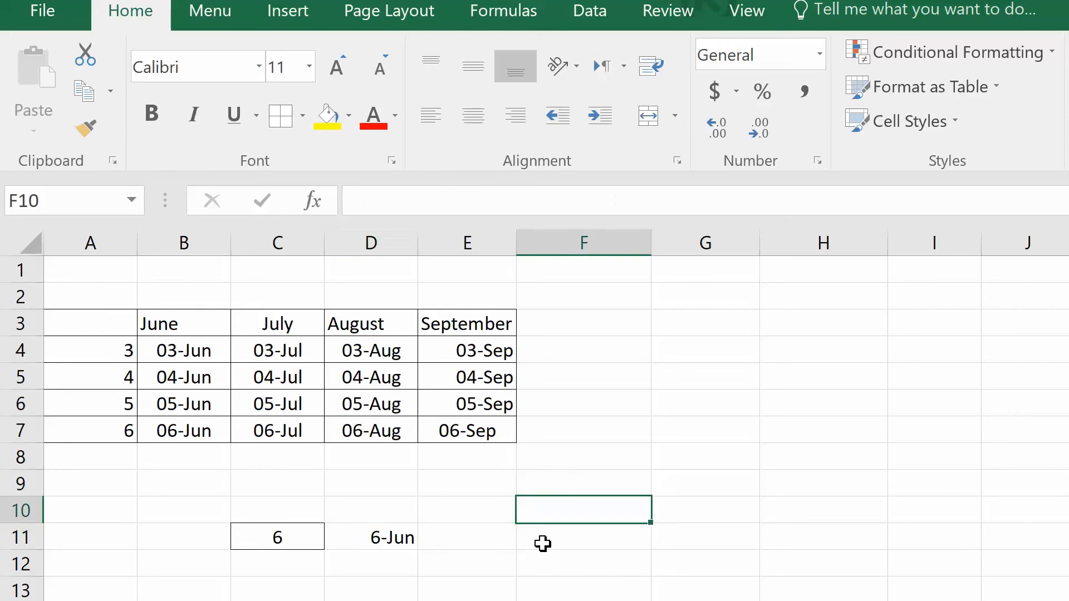
pyautogui.click(499, 537)
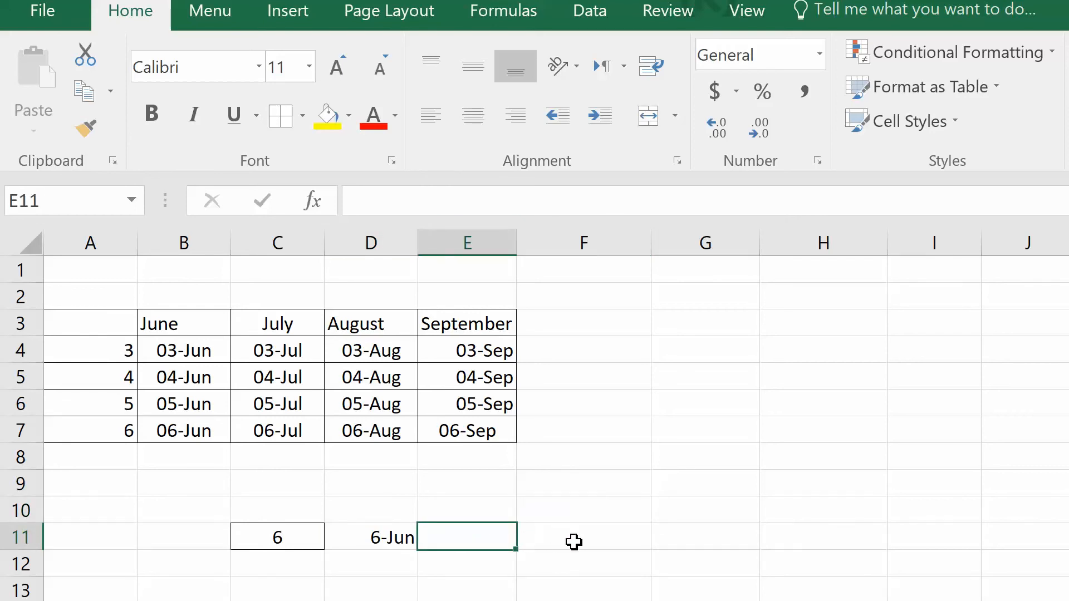
pyautogui.click(527, 537)
pyautogui.write('Vl')
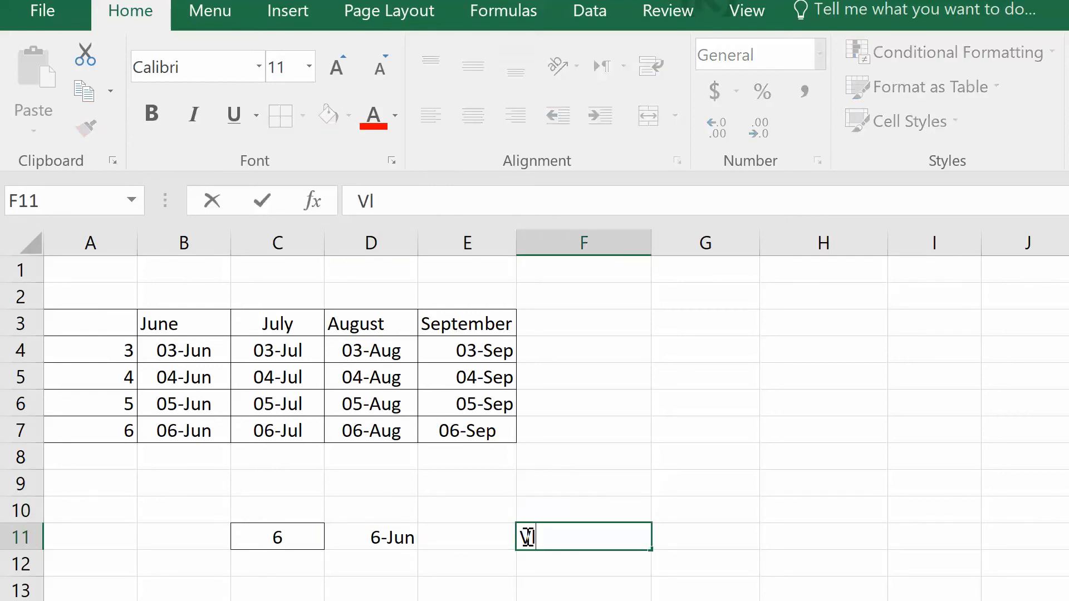
pyautogui.write('ookup')
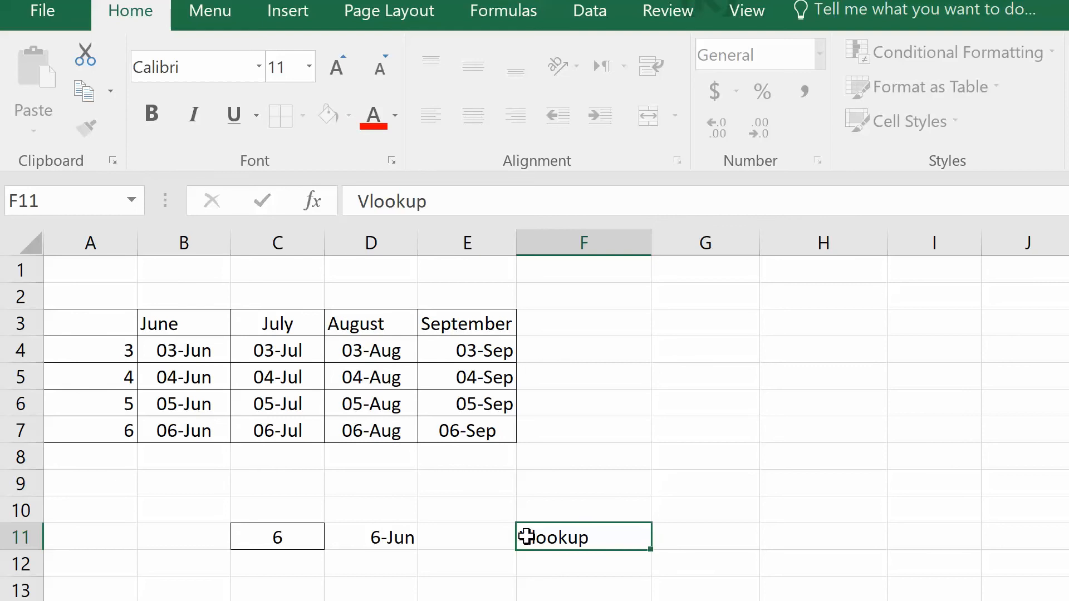
pyautogui.press('Return')
pyautogui.write('H')
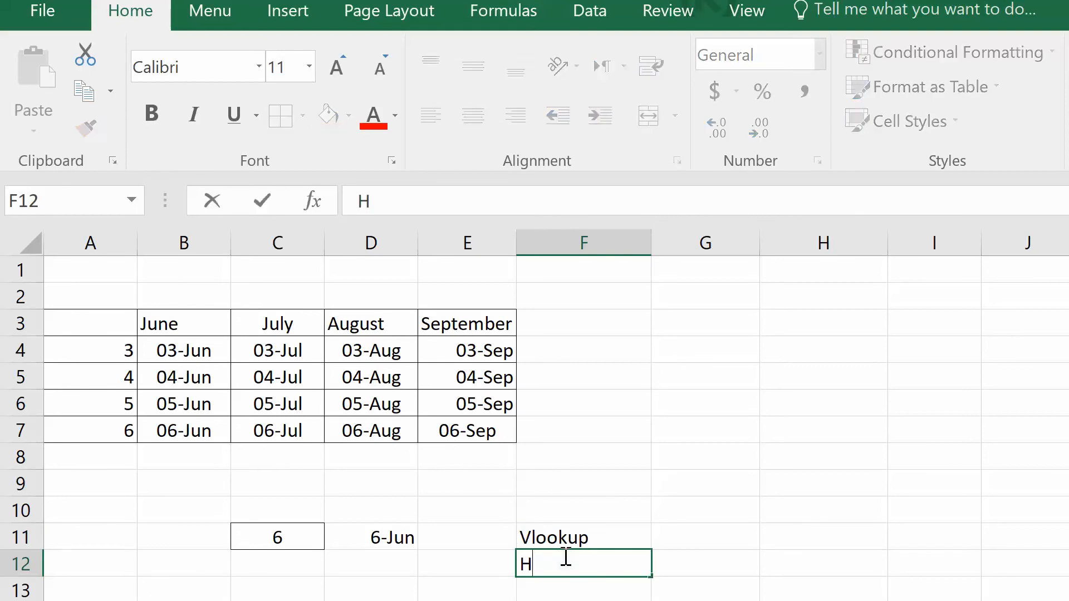
pyautogui.write('lookup')
pyautogui.press('Return')
# Enter the formula =HLOOKUP(C11,A3:E4,2,FALSE) in D12, below the VLOOKUP result.
pyautogui.press('Up')
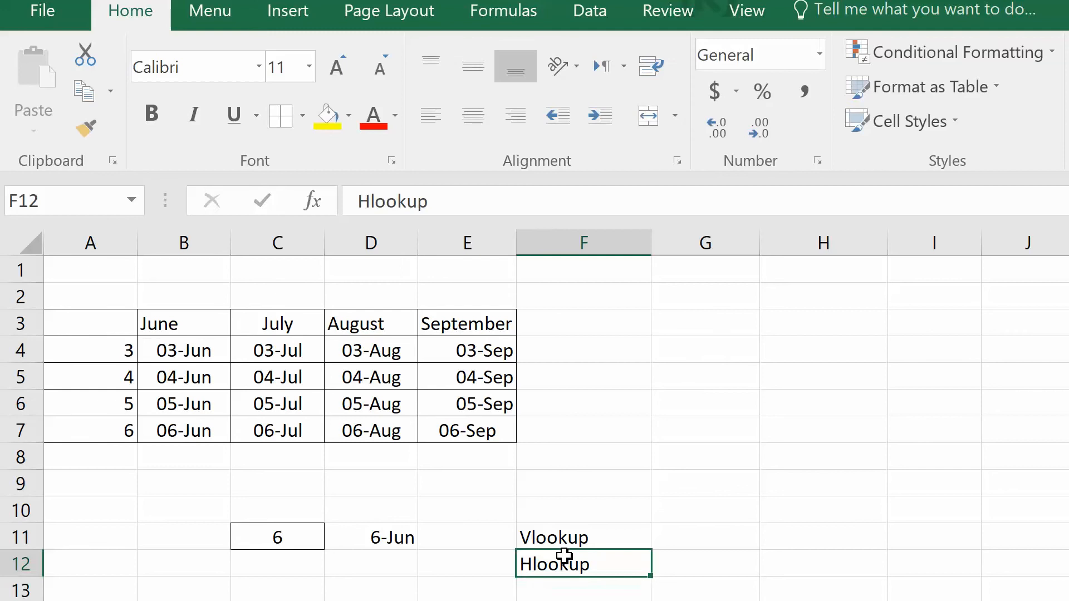
pyautogui.press('Left')
pyautogui.press('Left')
pyautogui.write('=hloo')
pyautogui.press('Tab')
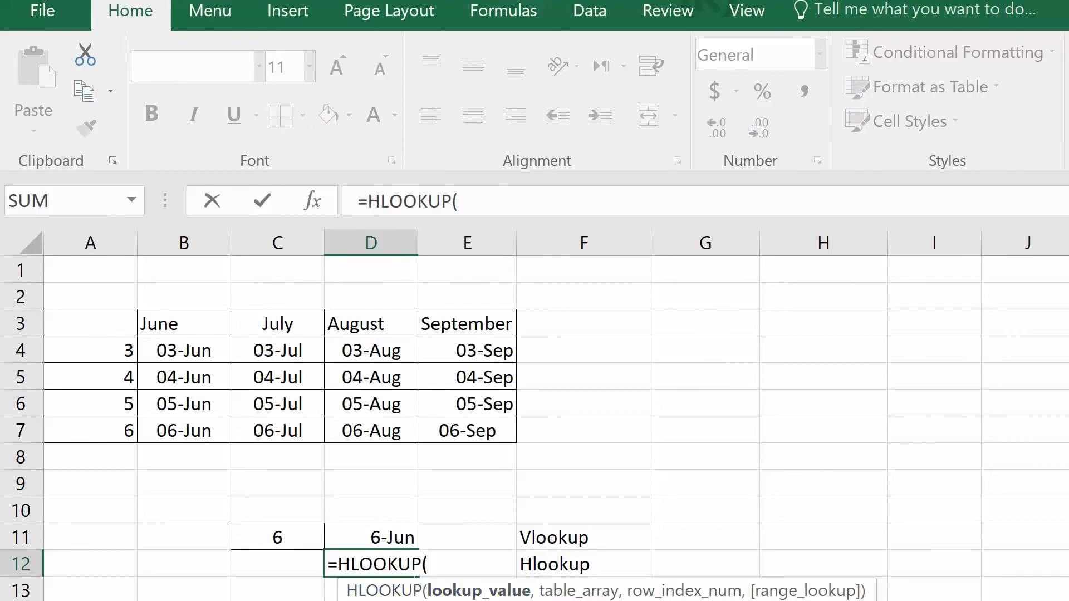
pyautogui.click(256, 536)
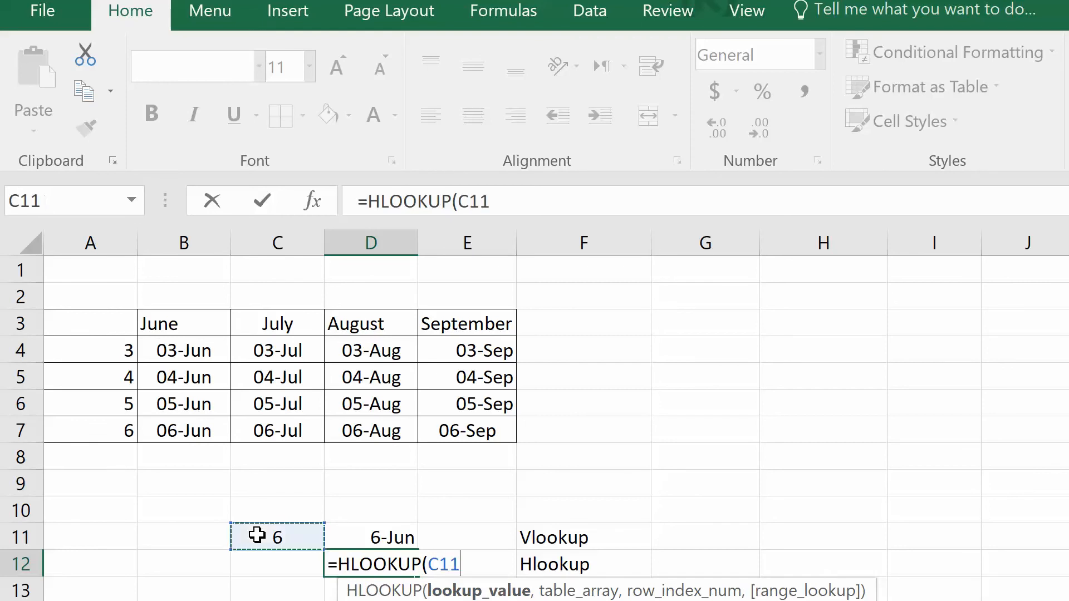
pyautogui.write(',')
pyautogui.moveTo(124, 321); pyautogui.dragTo(452, 346)
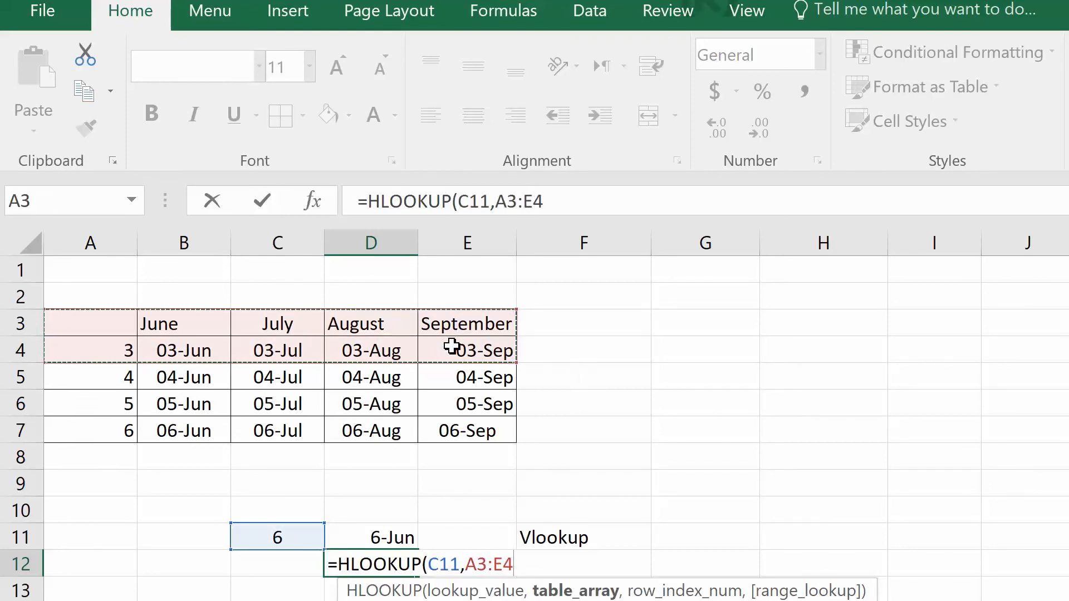
pyautogui.write(',2')
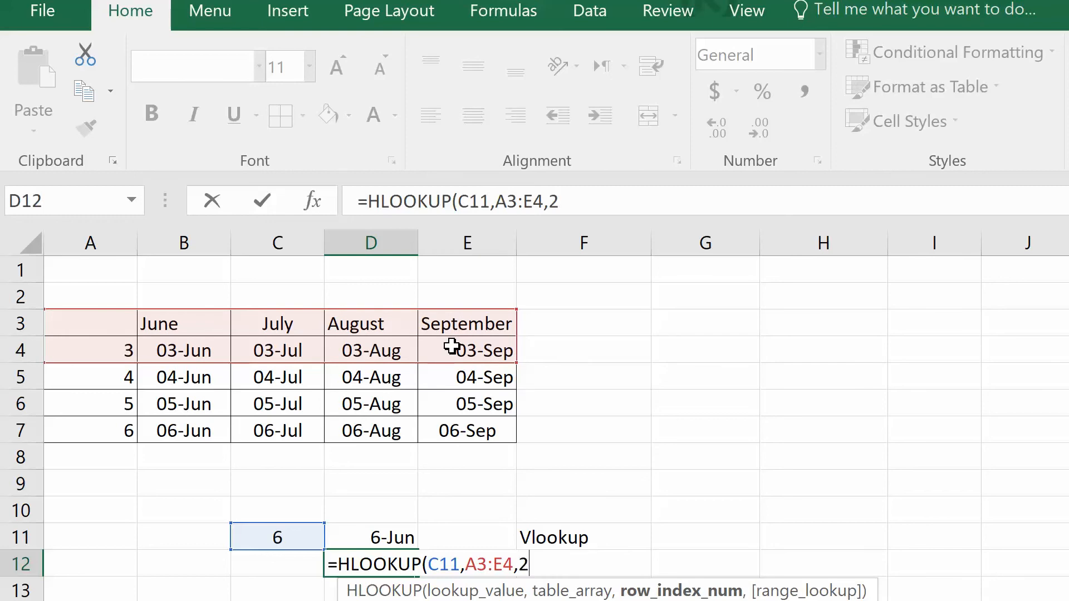
pyautogui.write(',')
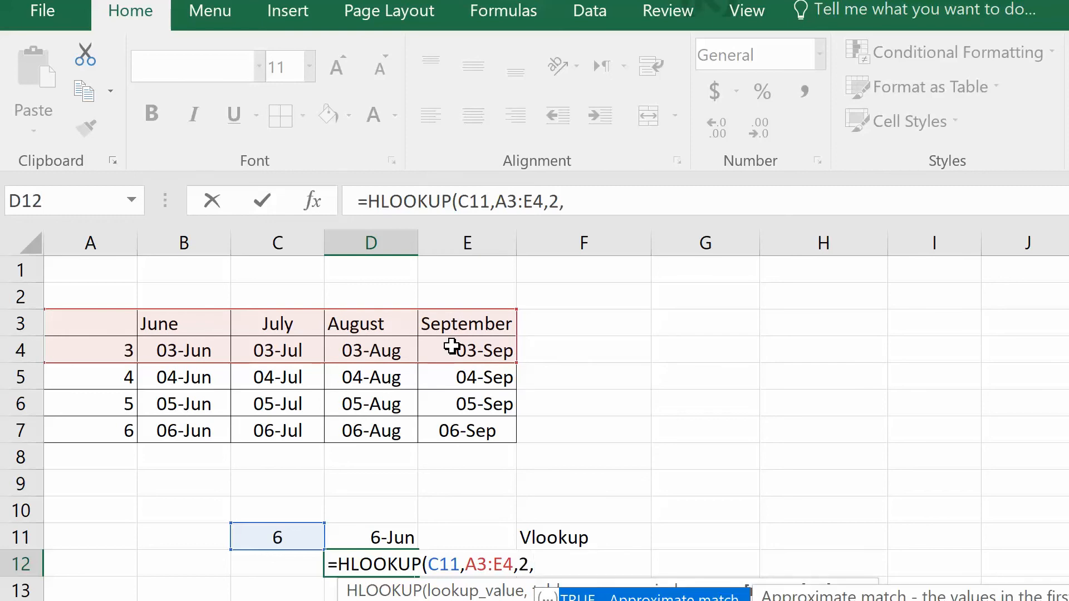
pyautogui.write('false)')
pyautogui.press('Return')
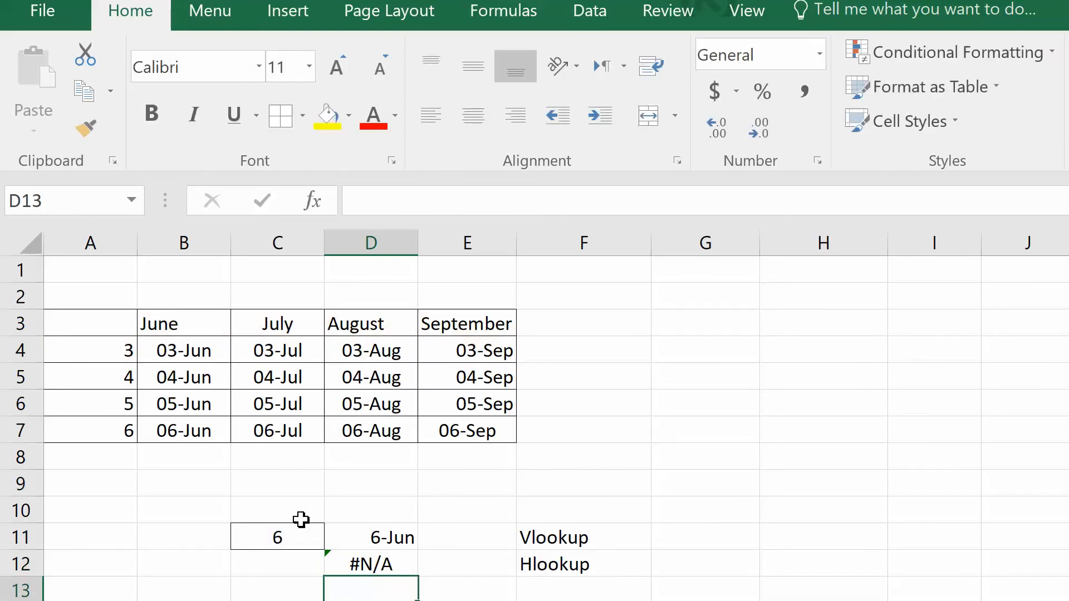
# Add a border around the empty cell C12 below the number lookup value.
pyautogui.click(282, 536)
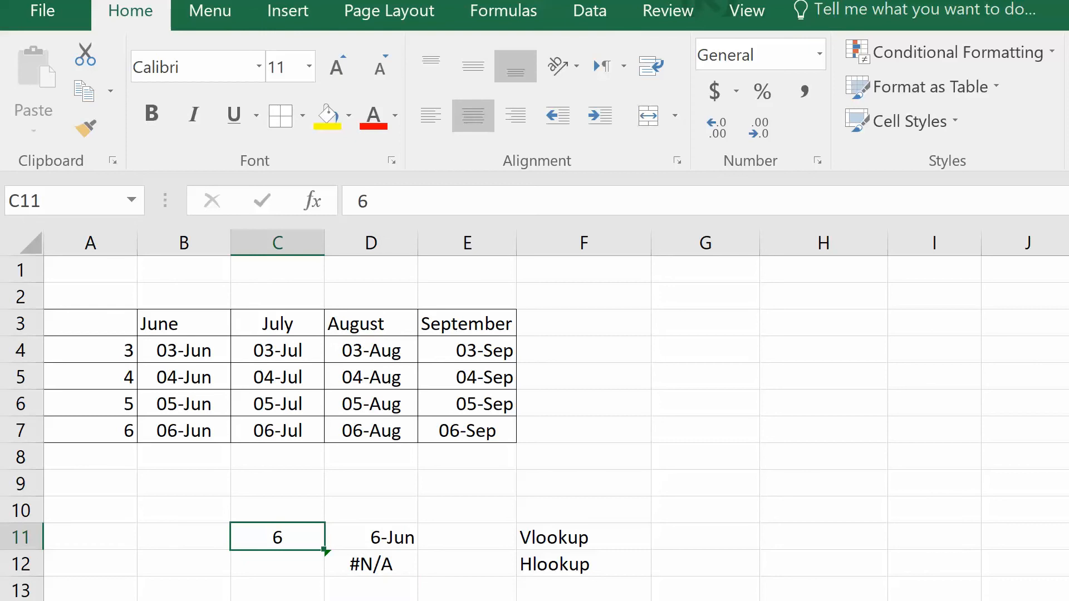
pyautogui.click(284, 563)
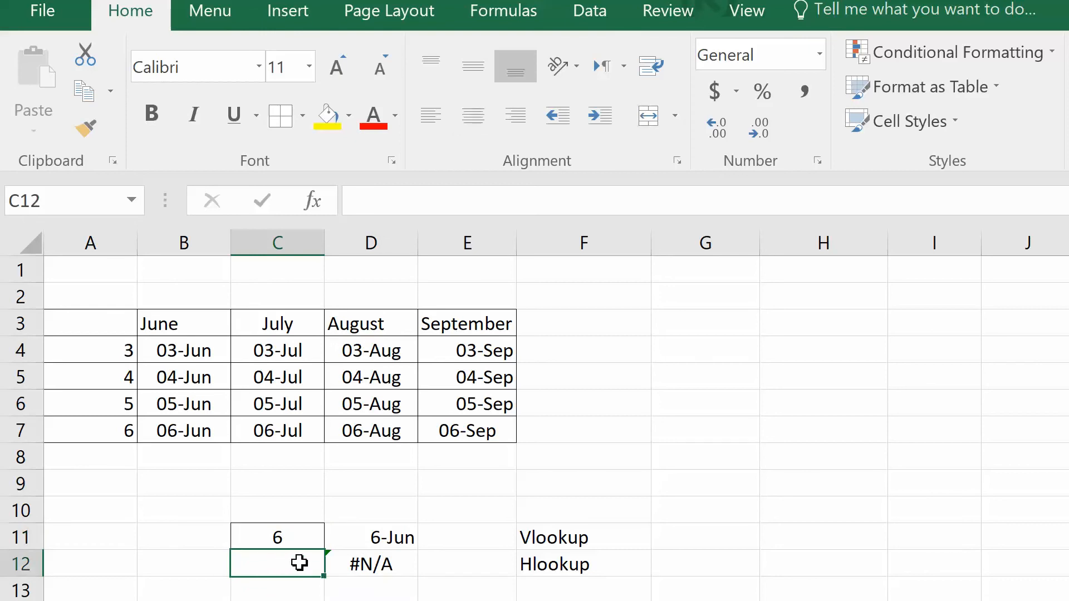
pyautogui.click(334, 563)
pyautogui.click(265, 560)
pyautogui.click(342, 565)
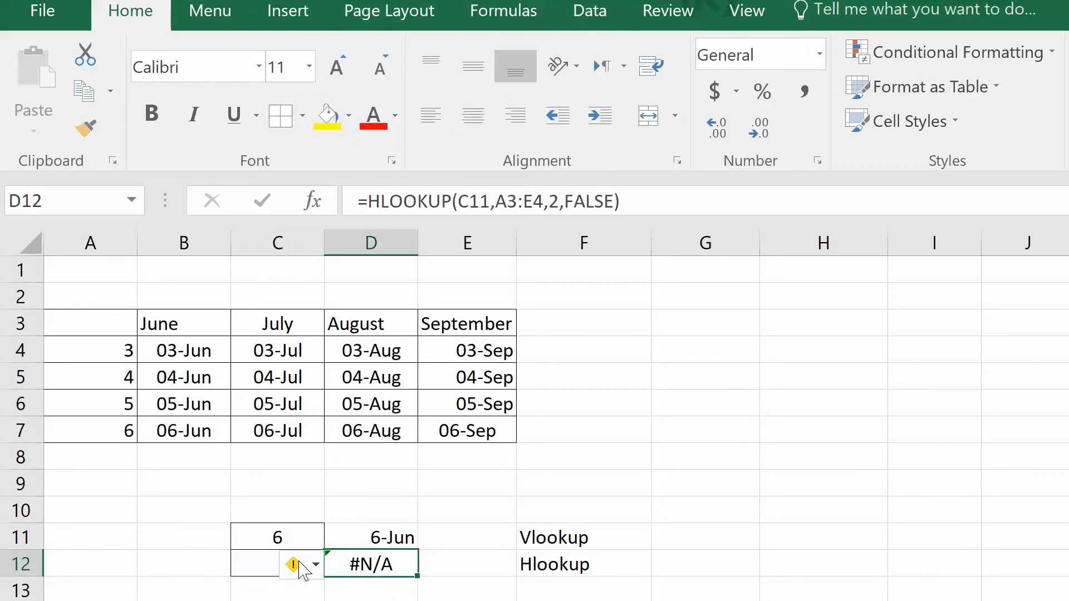
pyautogui.click(262, 560)
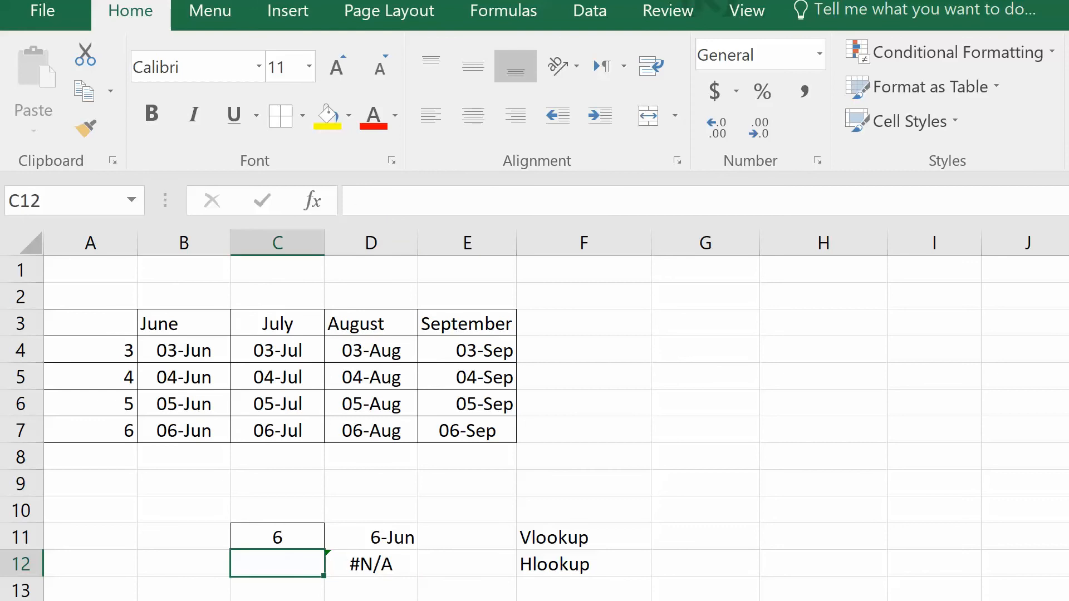
# Label the lookup input cells with Day in B11 and Month in B12.
pyautogui.press('Left')
pyautogui.press('Up')
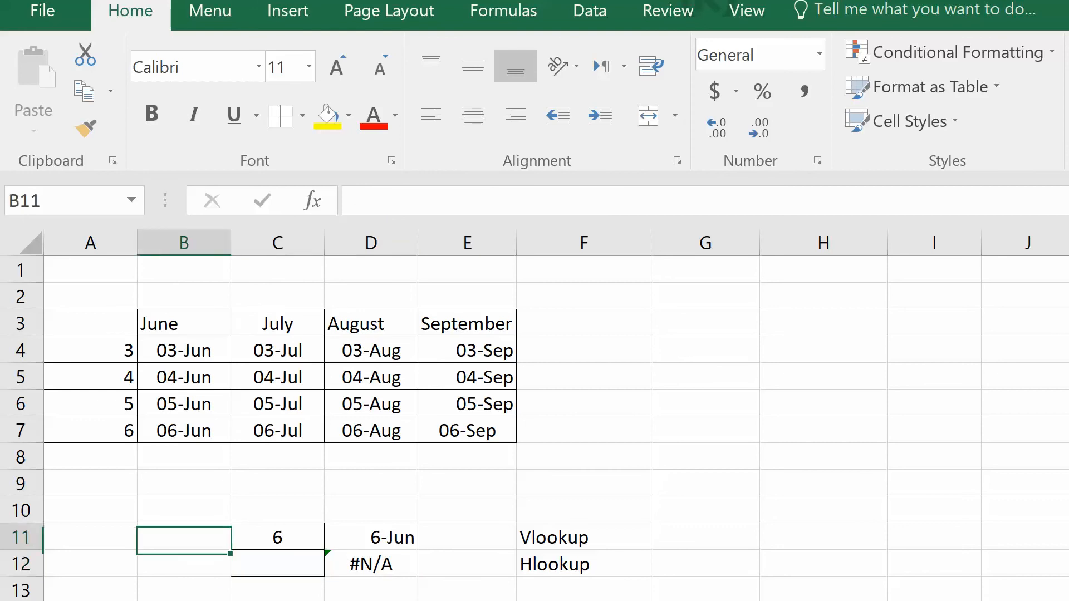
pyautogui.write('Da')
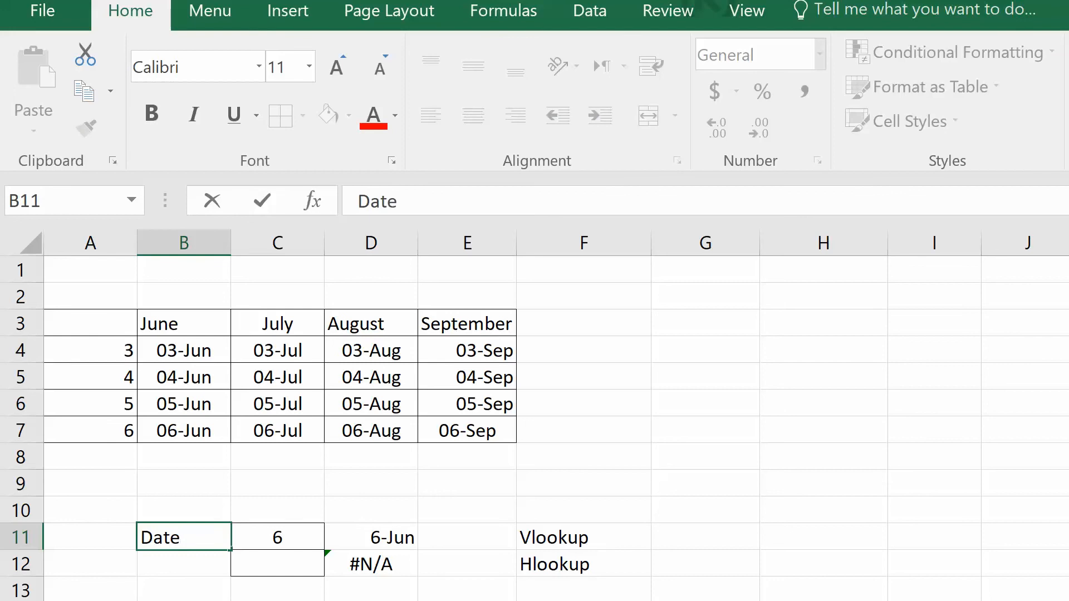
pyautogui.write('t')
pyautogui.press('BackSpace')
pyautogui.write('y')
pyautogui.press('Return')
pyautogui.press('Right')
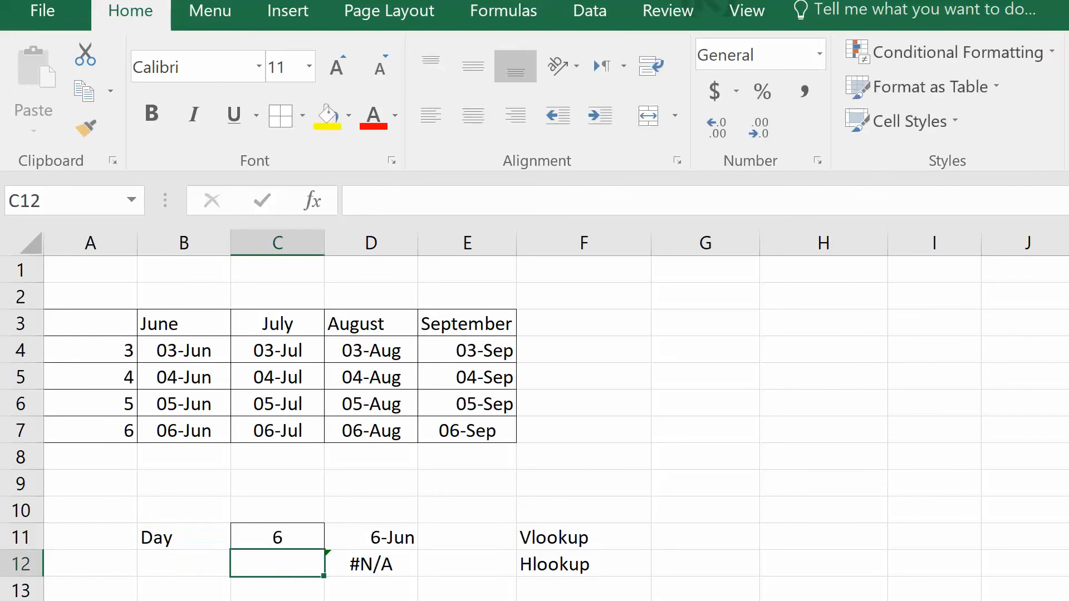
pyautogui.click(206, 560)
pyautogui.write('Month')
pyautogui.press('Return')
# Change the lookup value of the HLOOKUP formula in D12 to C12.
pyautogui.click(338, 564)
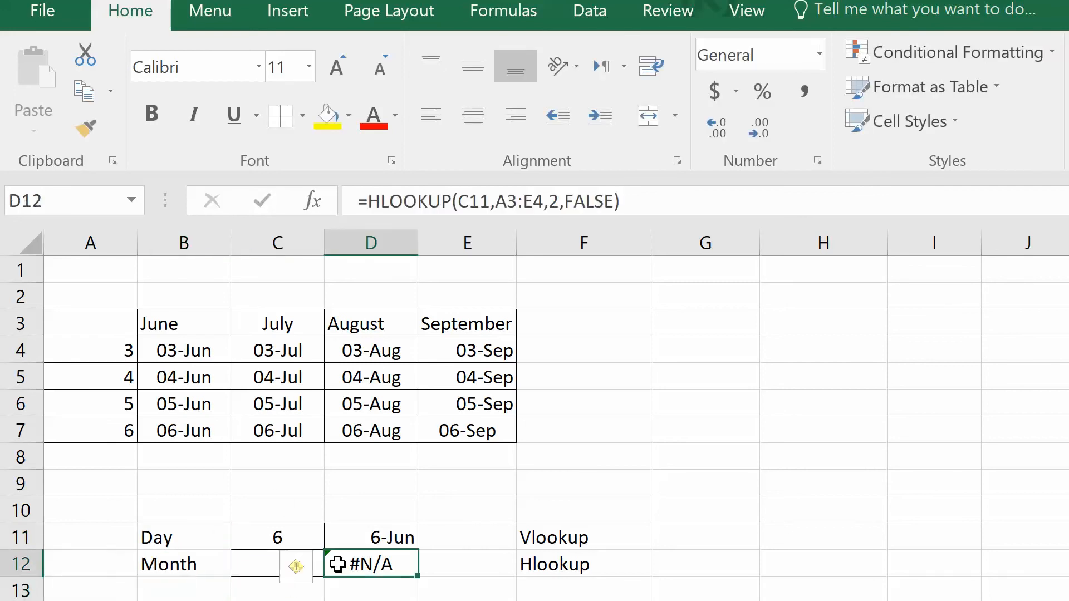
pyautogui.doubleClick(338, 564)
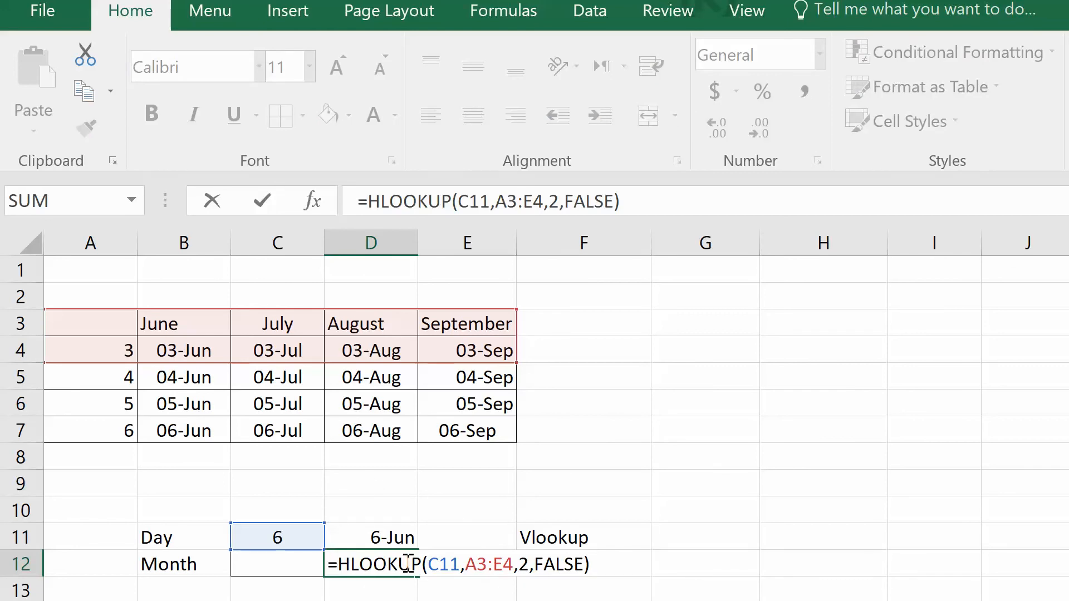
pyautogui.moveTo(456, 569); pyautogui.dragTo(449, 569)
pyautogui.write('2')
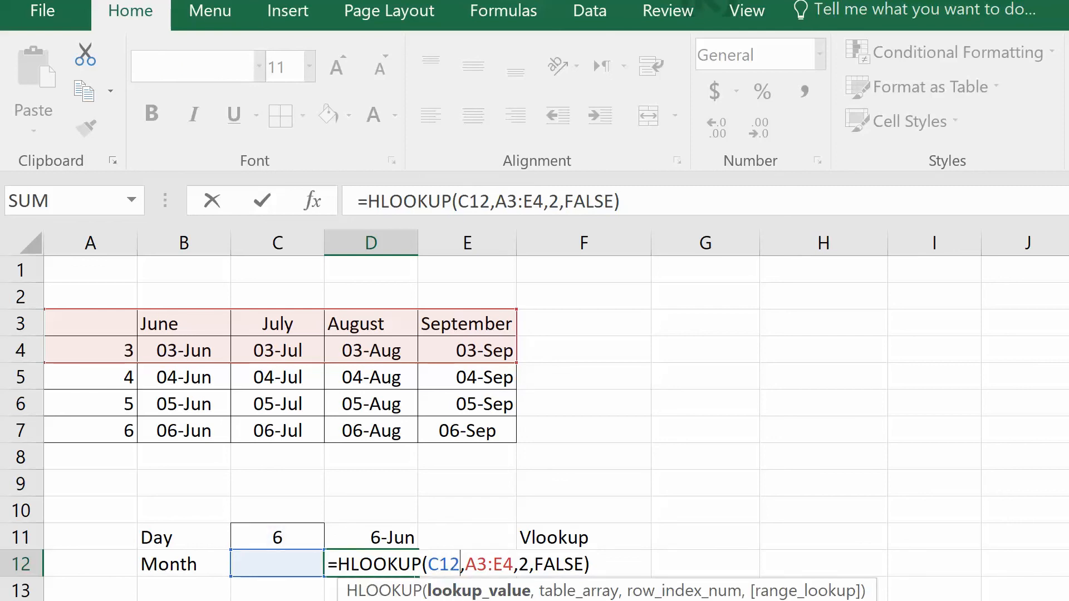
pyautogui.press('Return')
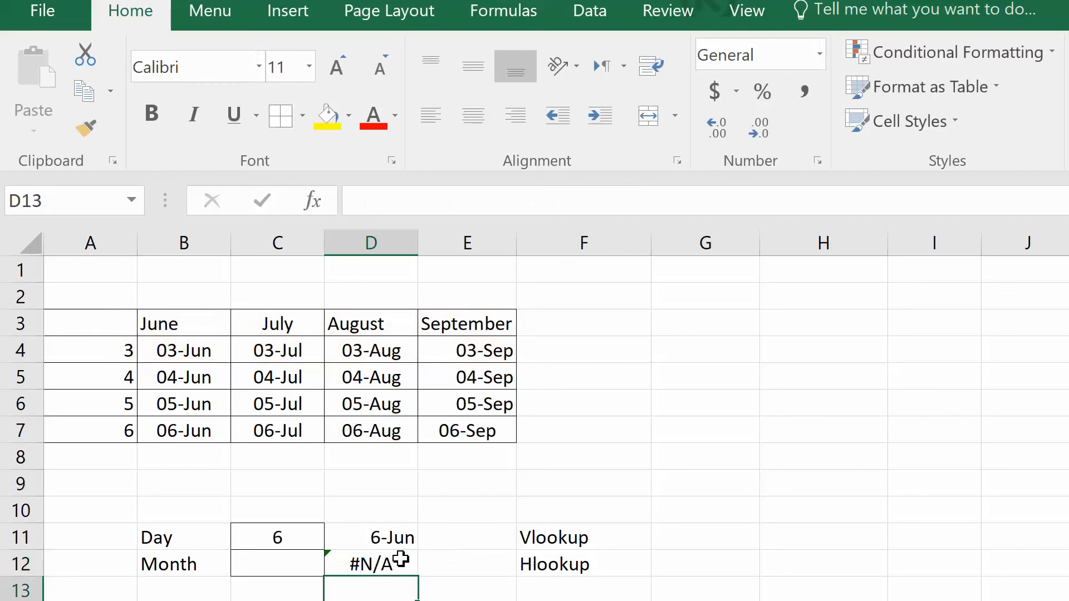
# Enter june in C12 as the month for the HLOOKUP formula to look up.
pyautogui.click(401, 559)
pyautogui.click(289, 563)
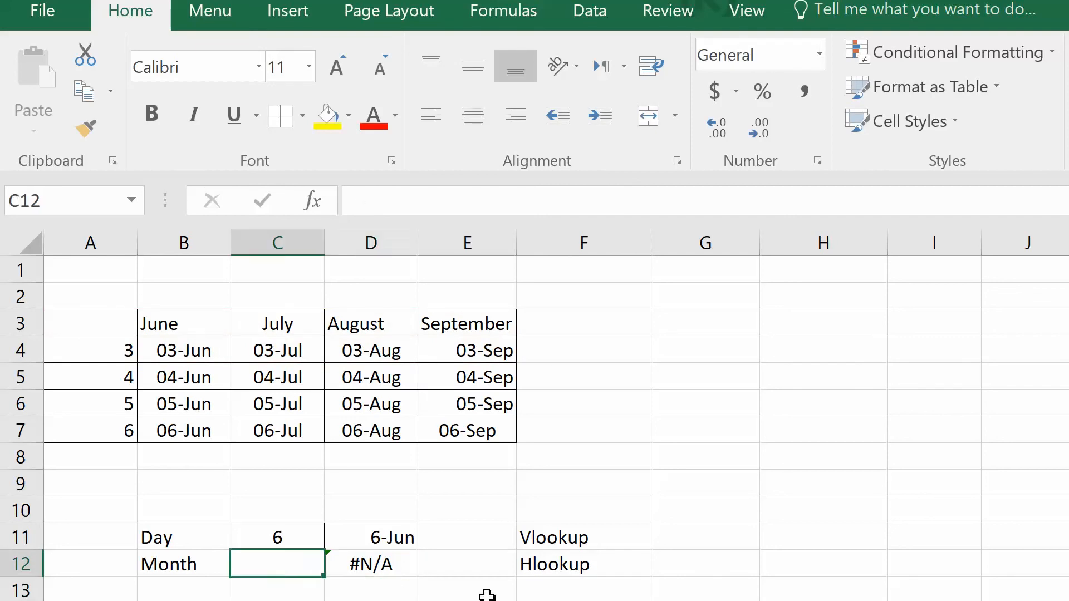
pyautogui.write('june')
pyautogui.press('Return')
pyautogui.click(281, 567)
# Format the HLOOKUP result in D12 as a date of type 14-Mar.
pyautogui.click(334, 560)
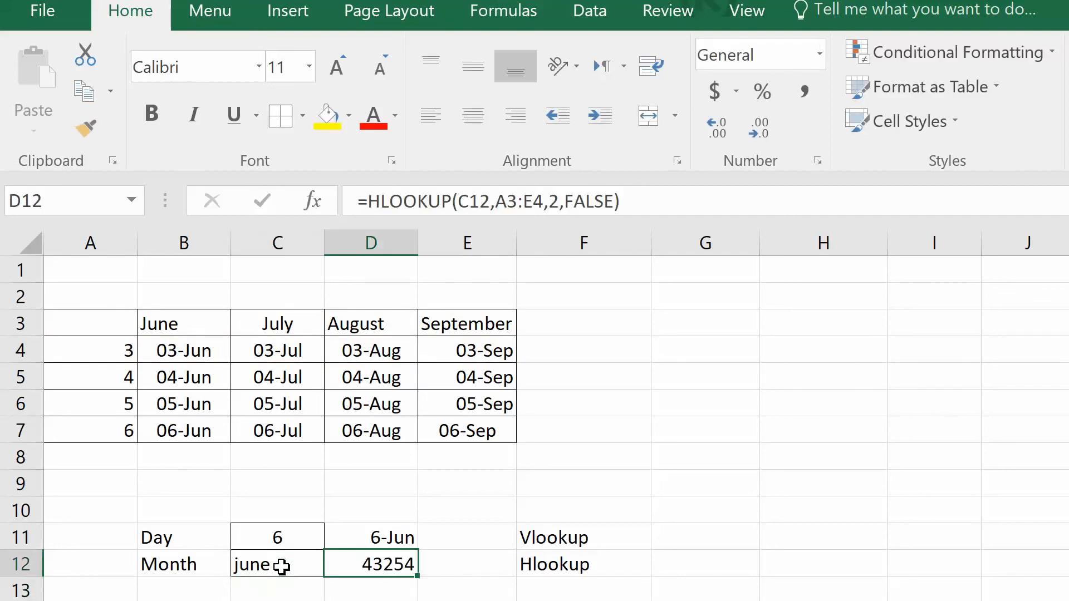
pyautogui.rightClick(383, 564)
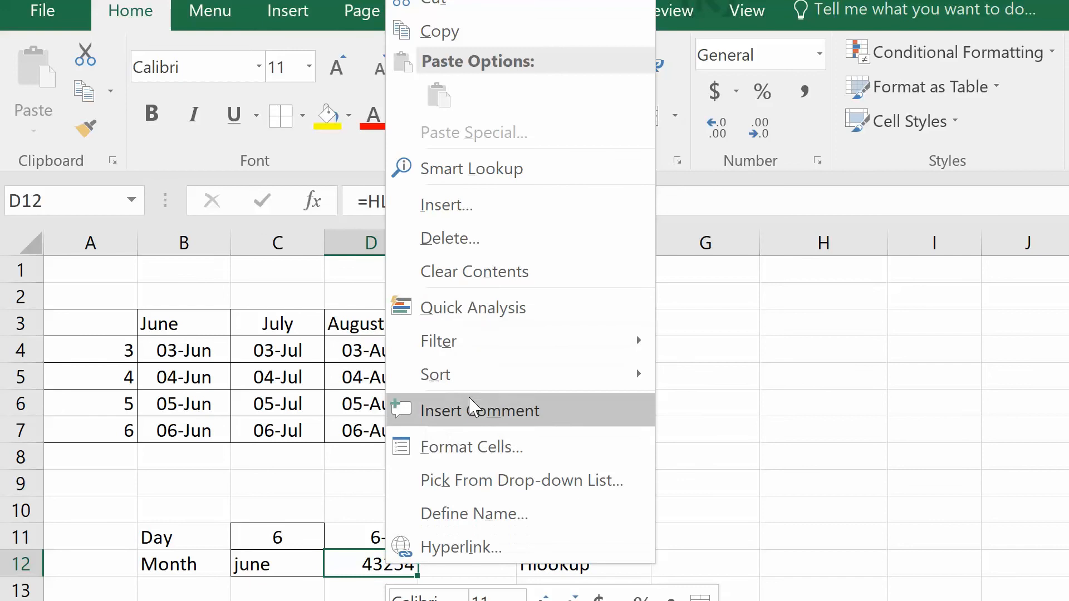
pyautogui.click(474, 447)
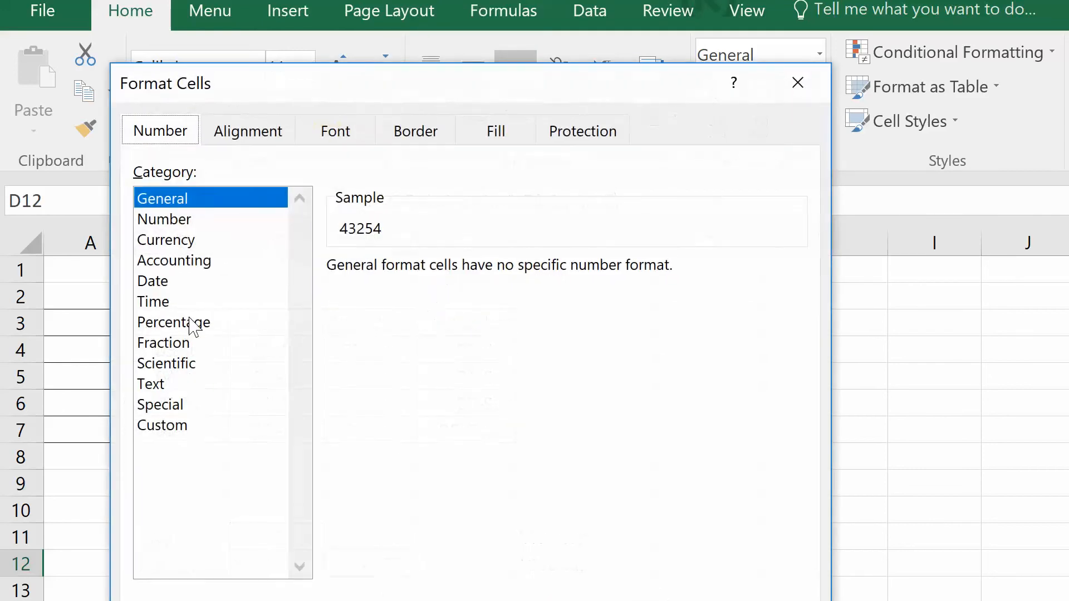
pyautogui.click(173, 282)
pyautogui.click(391, 397)
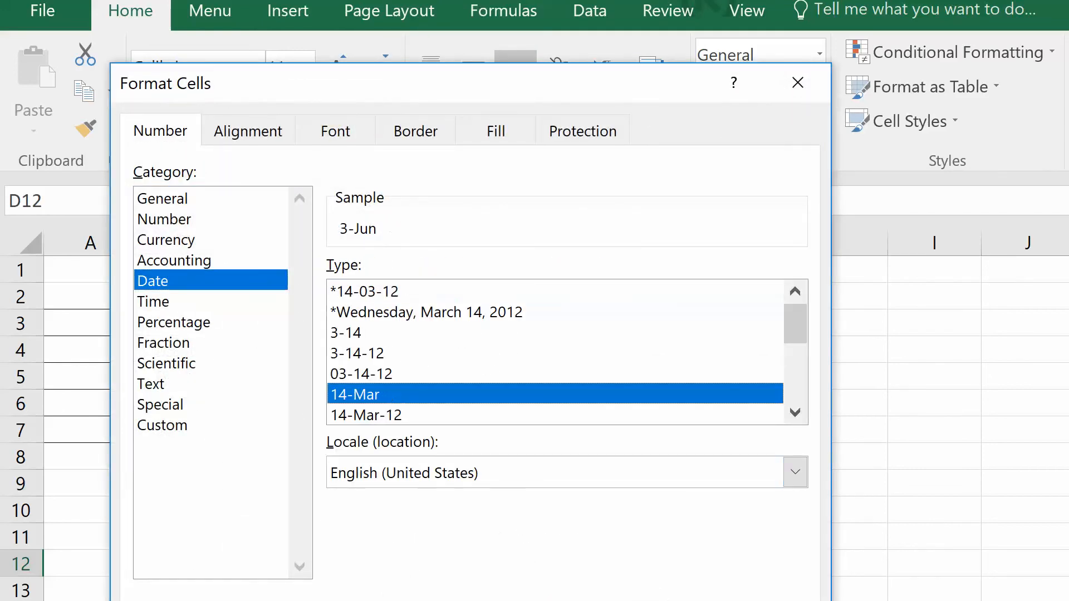
pyautogui.press('Return')
# Change the month lookup value in C12 to July.
pyautogui.click(276, 563)
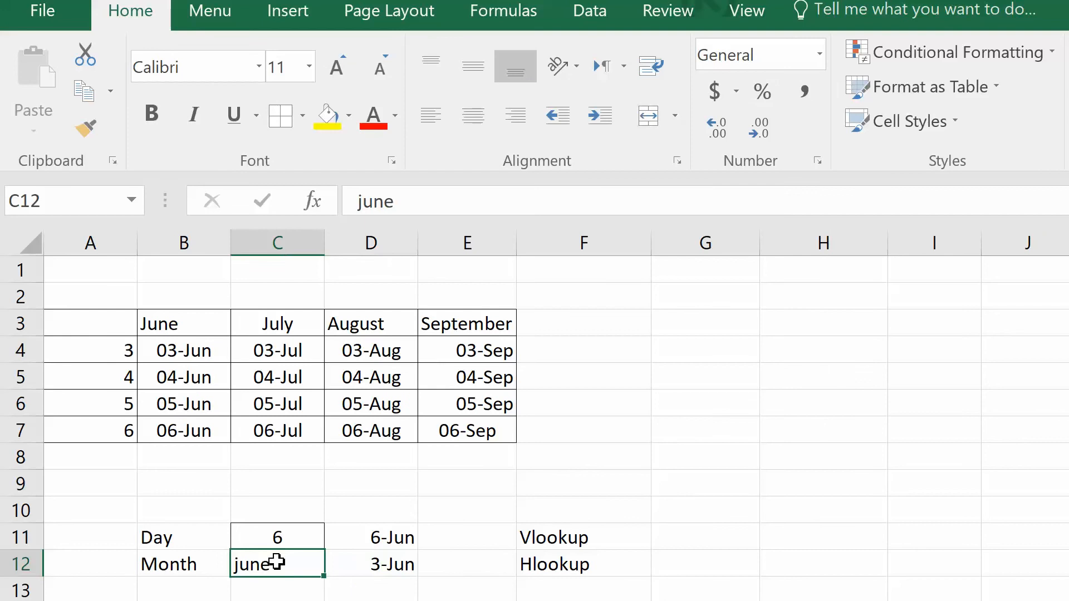
pyautogui.doubleClick(278, 562)
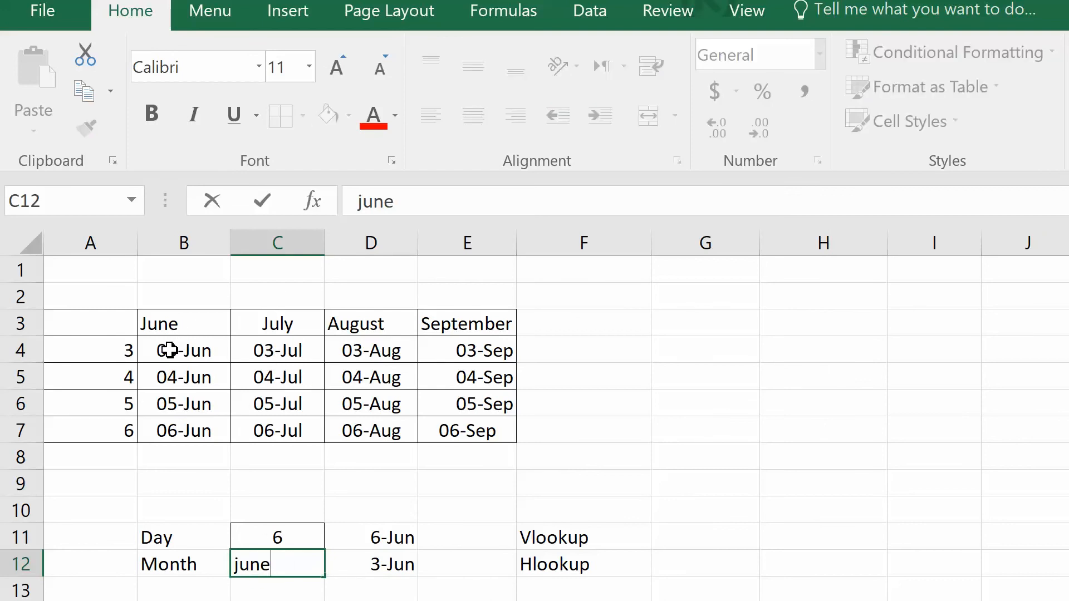
pyautogui.moveTo(283, 567); pyautogui.dragTo(184, 549)
pyautogui.write('July')
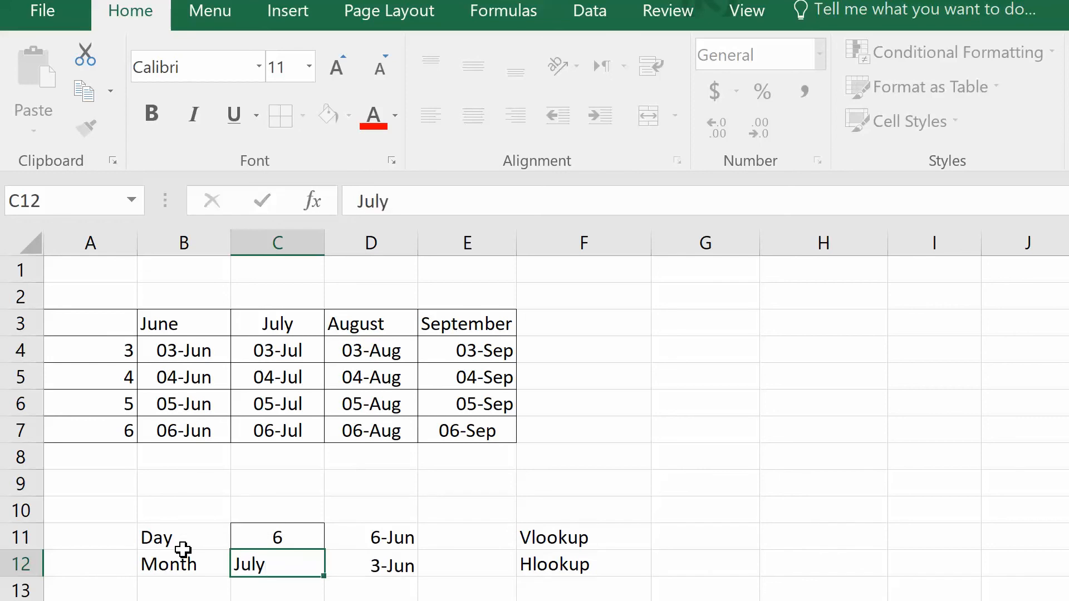
pyautogui.press('Return')
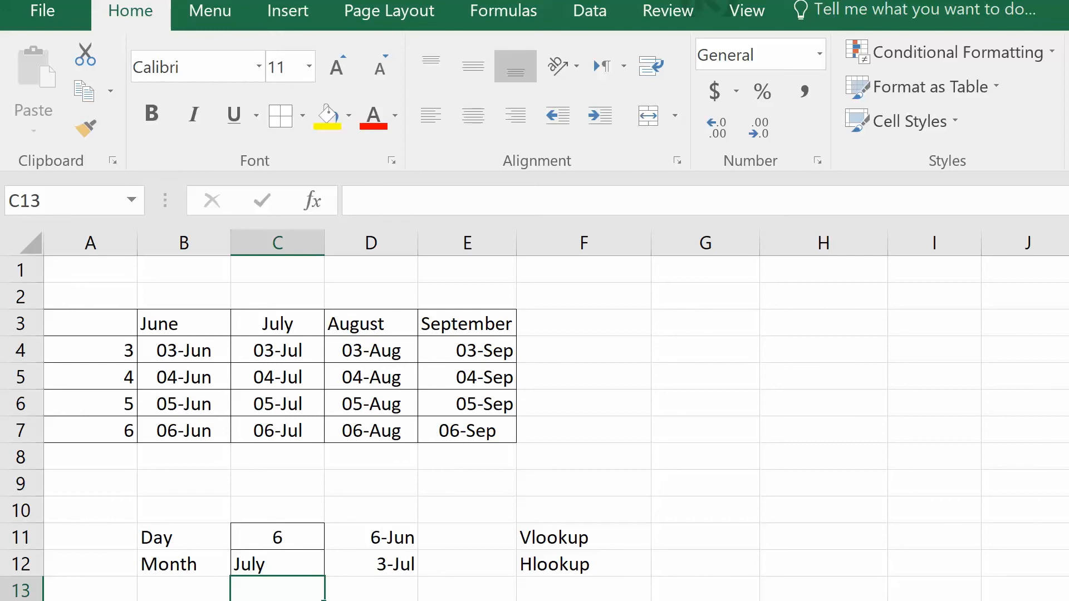
# Compare the VLOOKUP formula in D11 with the HLOOKUP formula in D12, checking their lookup values, table ranges and index numbers.
pyautogui.click(371, 564)
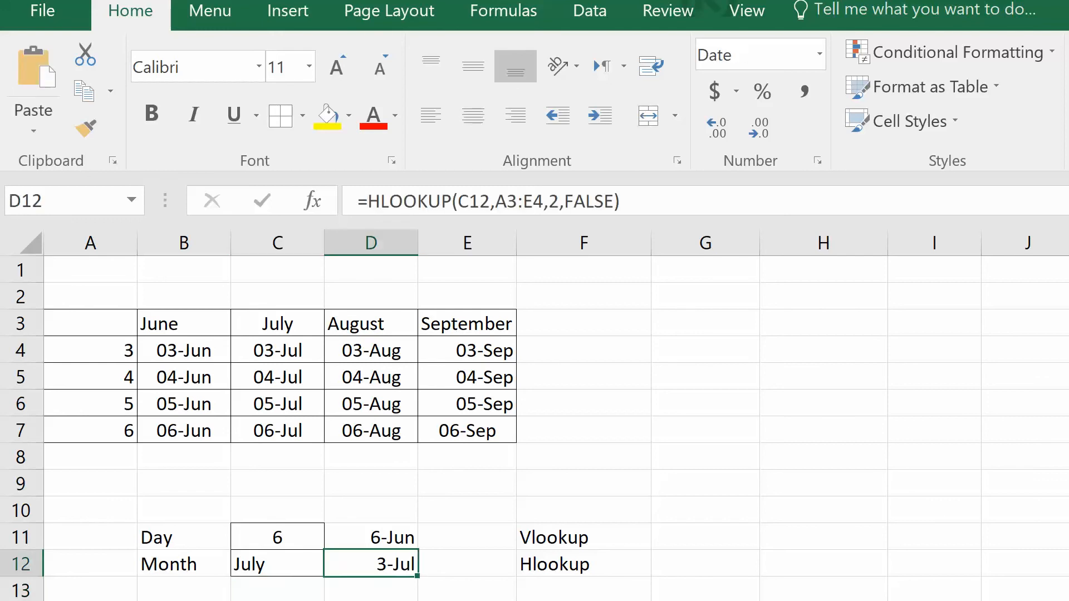
pyautogui.click(385, 537)
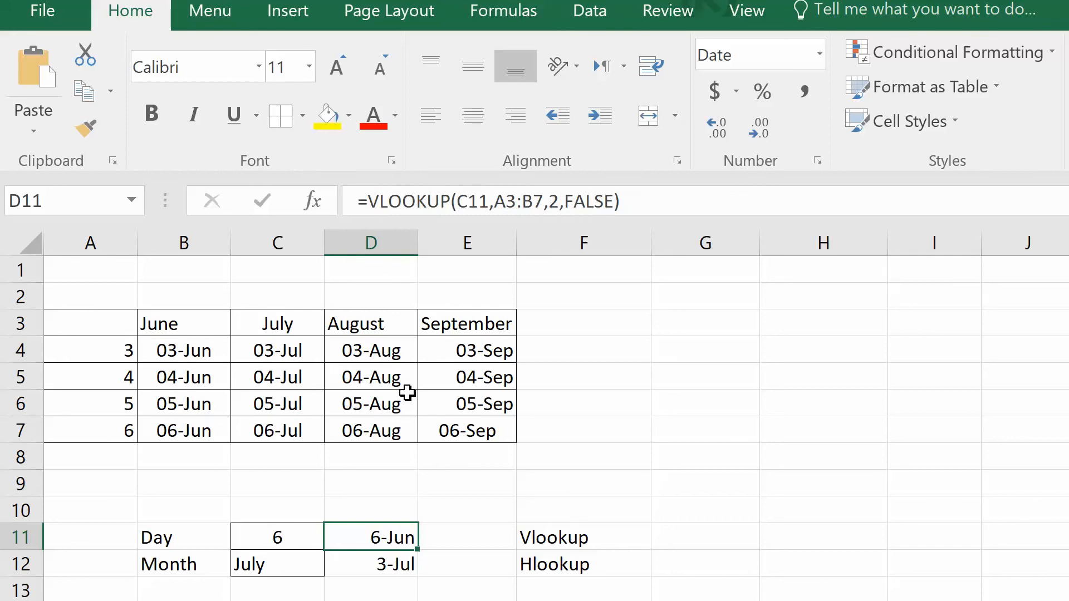
pyautogui.click(373, 563)
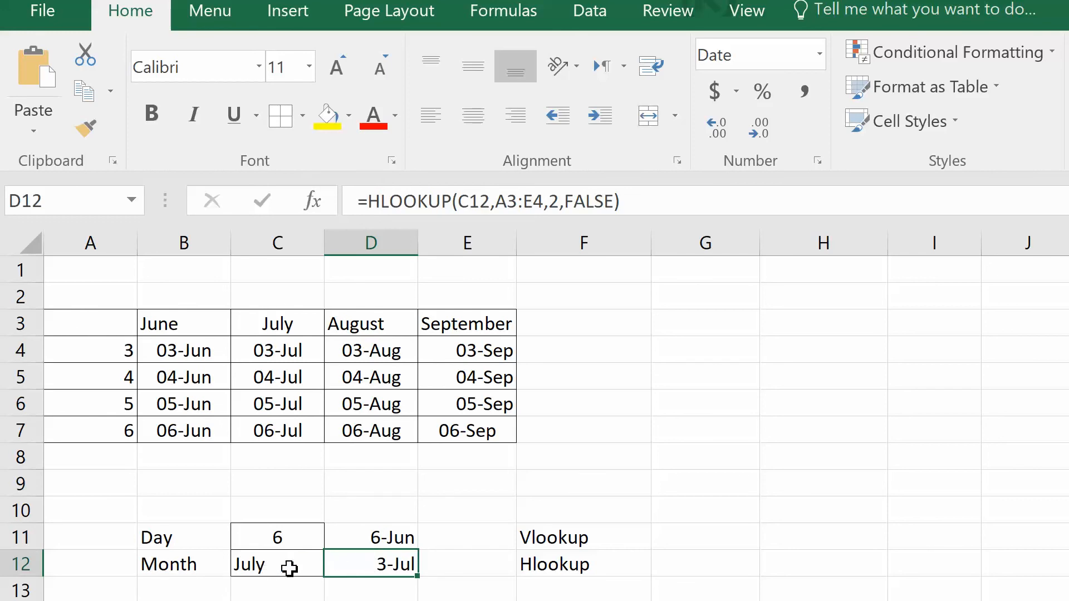
pyautogui.doubleClick(351, 564)
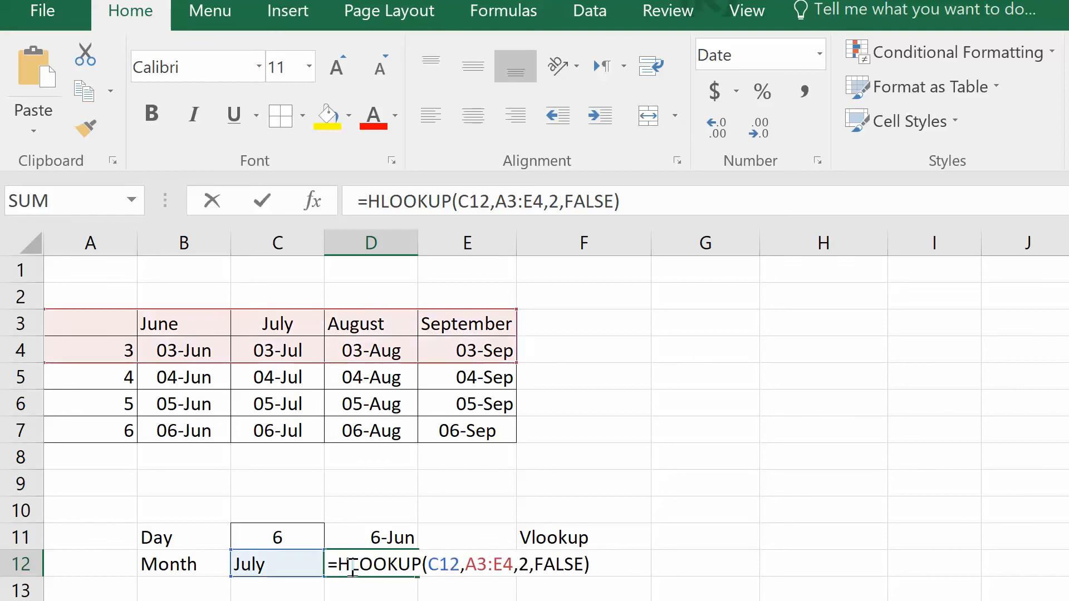
pyautogui.press('Escape')
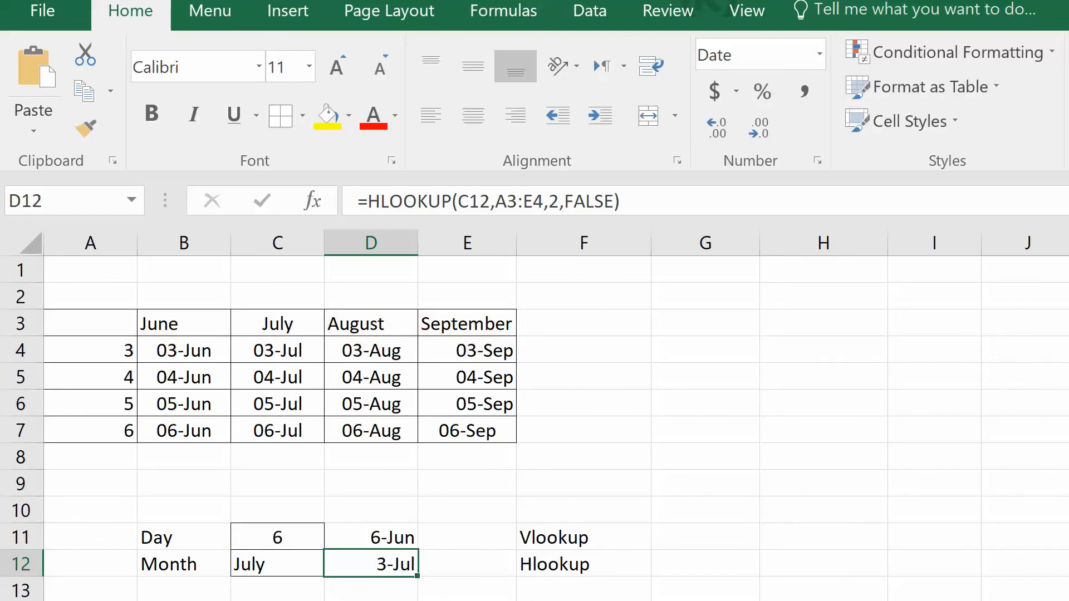
pyautogui.click(374, 536)
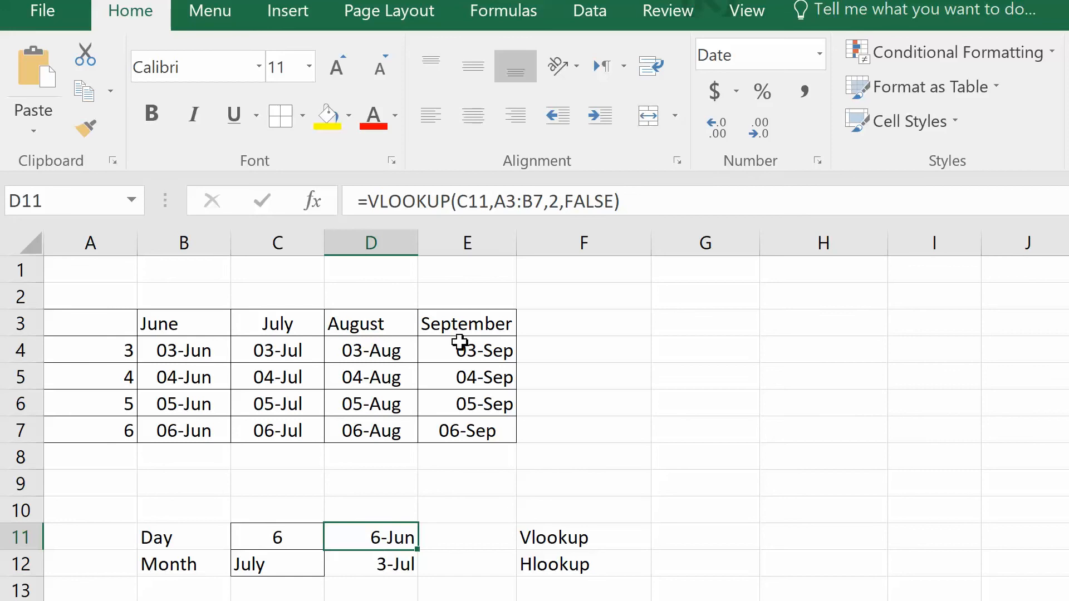
pyautogui.click(354, 564)
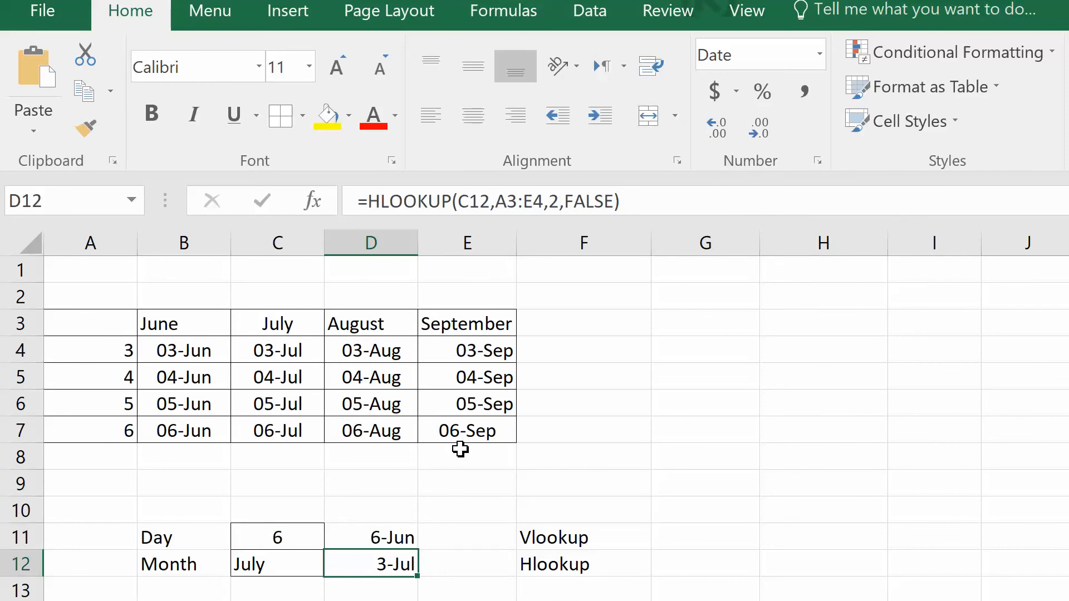
# Add borders to B8:E8 below the month table and number the month columns 1, 2, 3 and 4 there.
pyautogui.moveTo(459, 449); pyautogui.dragTo(179, 456)
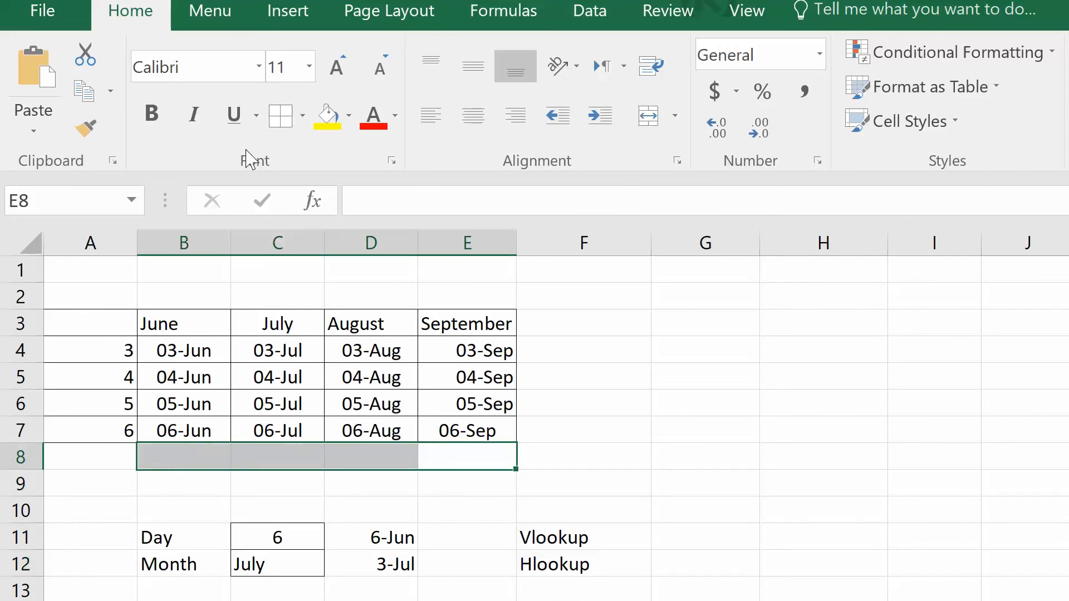
pyautogui.click(279, 126)
pyautogui.click(168, 464)
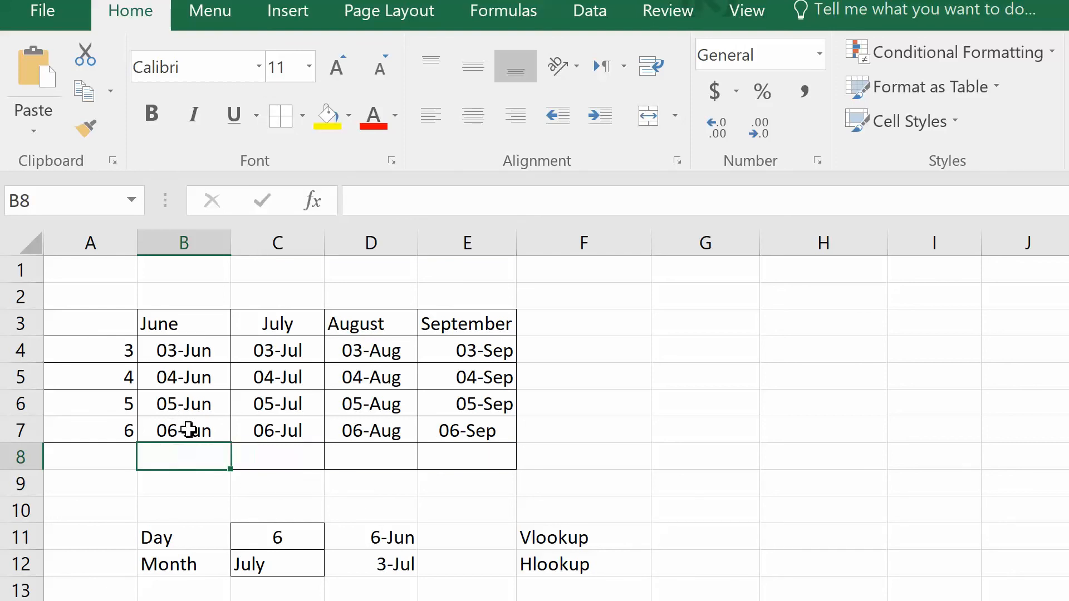
pyautogui.write('1')
pyautogui.press('Tab')
pyautogui.write('2')
pyautogui.press('Tab')
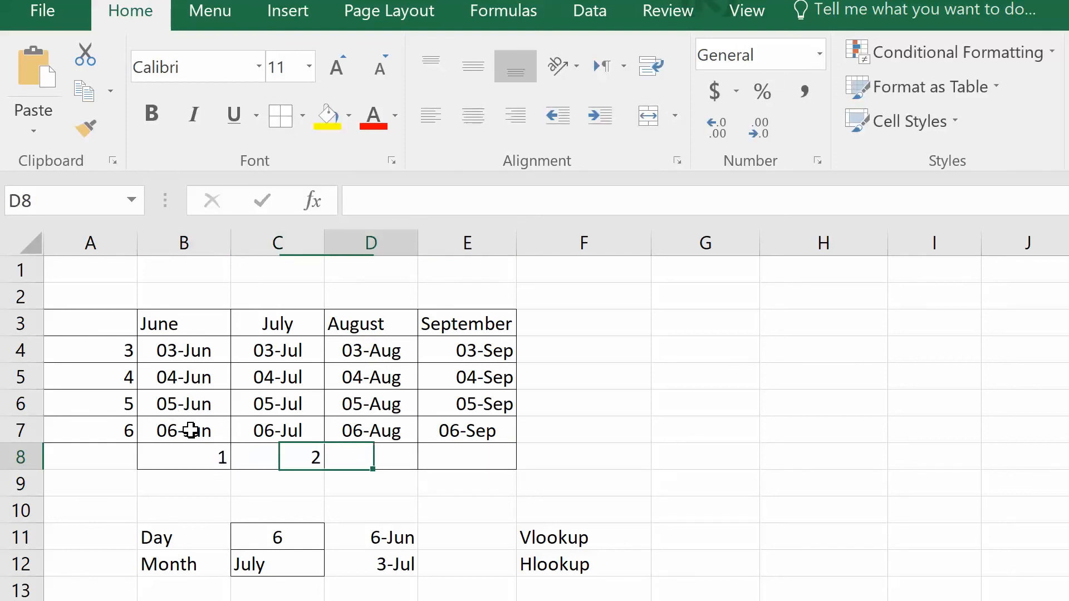
pyautogui.write('3')
pyautogui.press('Tab')
pyautogui.write('4')
pyautogui.press('Tab')
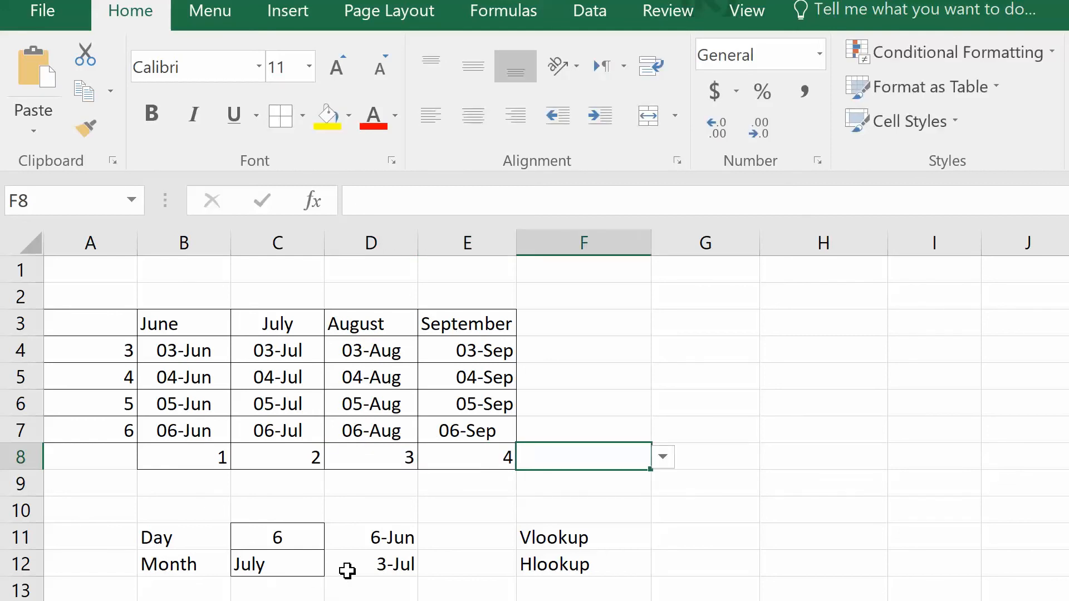
# Extend the table range of the HLOOKUP formula in D12 to A3:E8 and set its row index to 6.
pyautogui.click(363, 563)
pyautogui.doubleClick(364, 564)
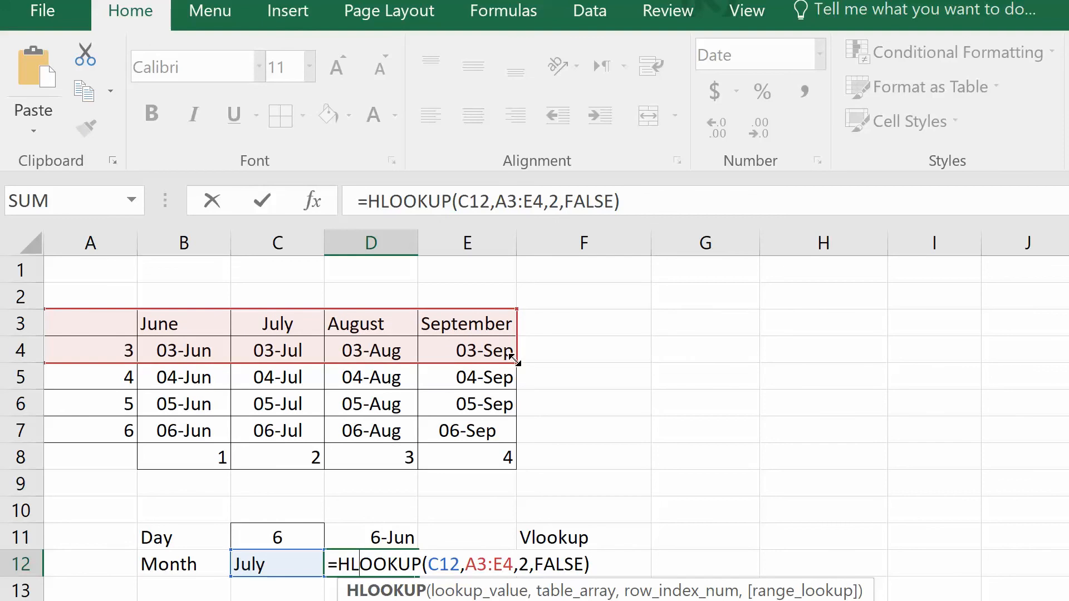
pyautogui.moveTo(514, 392); pyautogui.dragTo(517, 468)
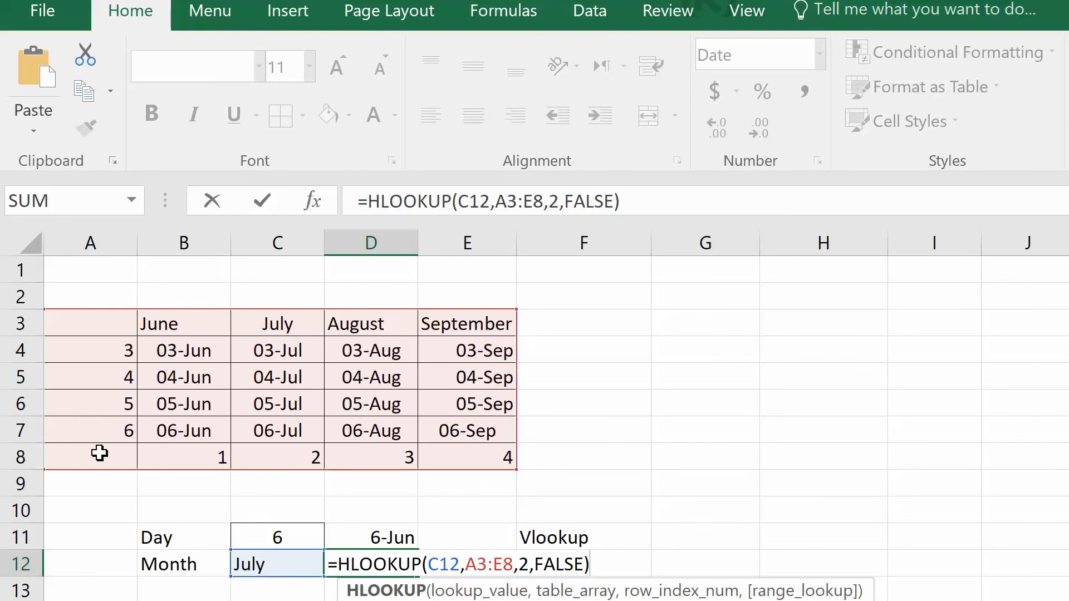
pyautogui.click(536, 563)
pyautogui.press('BackSpace')
pyautogui.write('6')
pyautogui.press('Return')
# Format the HLOOKUP result in D12 as a number with 0 decimal places.
pyautogui.click(401, 564)
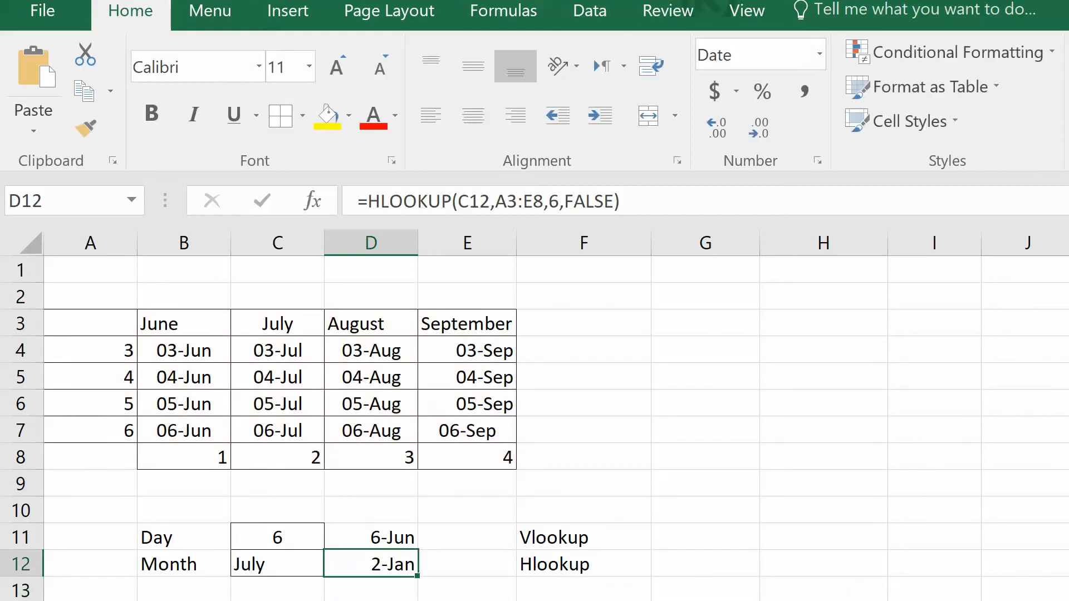
pyautogui.rightClick(379, 564)
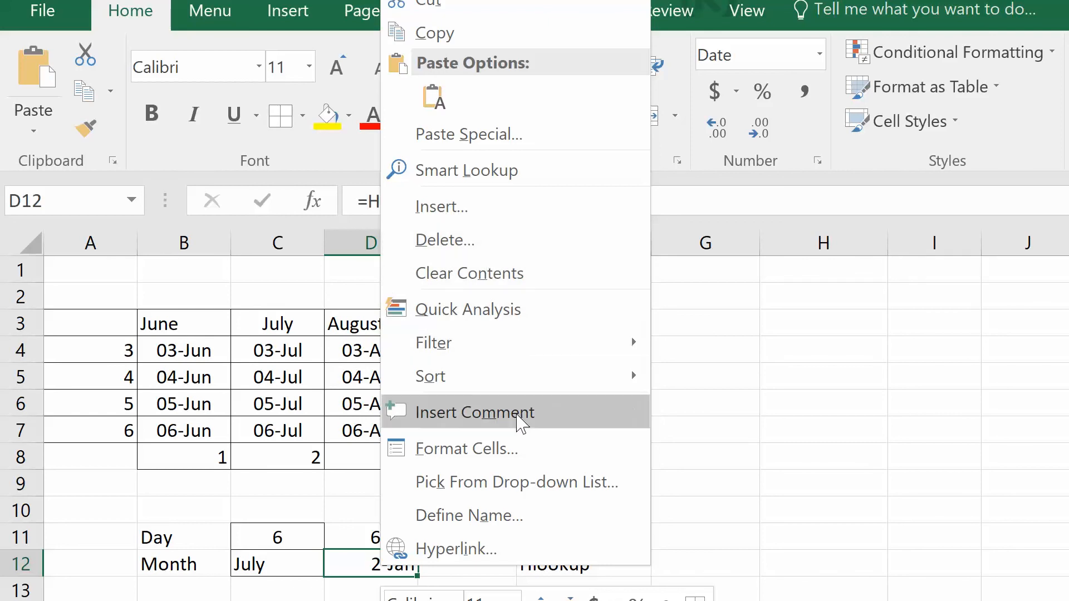
pyautogui.click(446, 447)
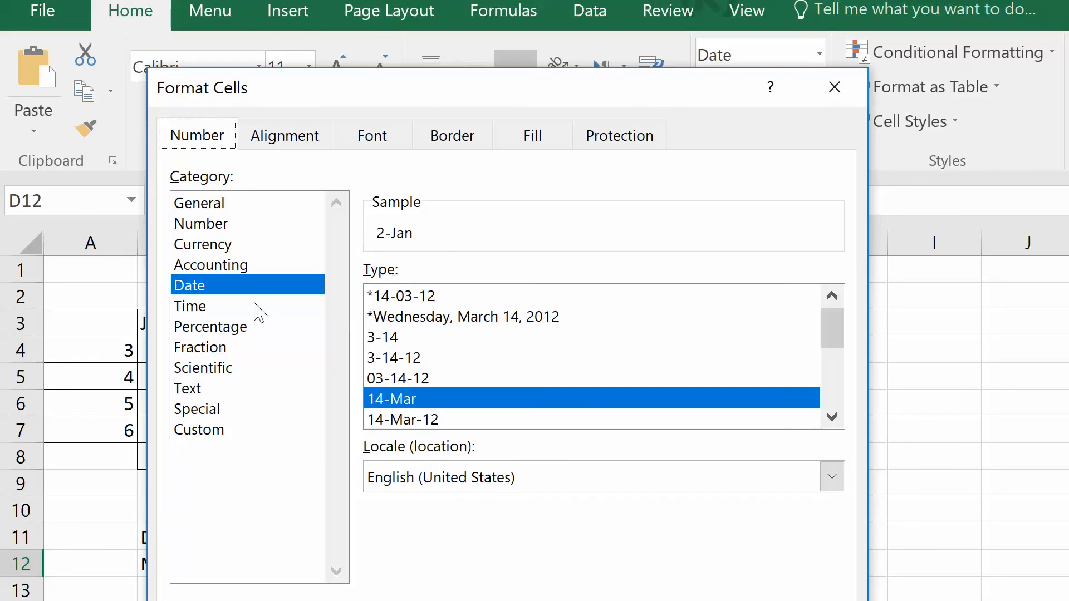
pyautogui.click(207, 223)
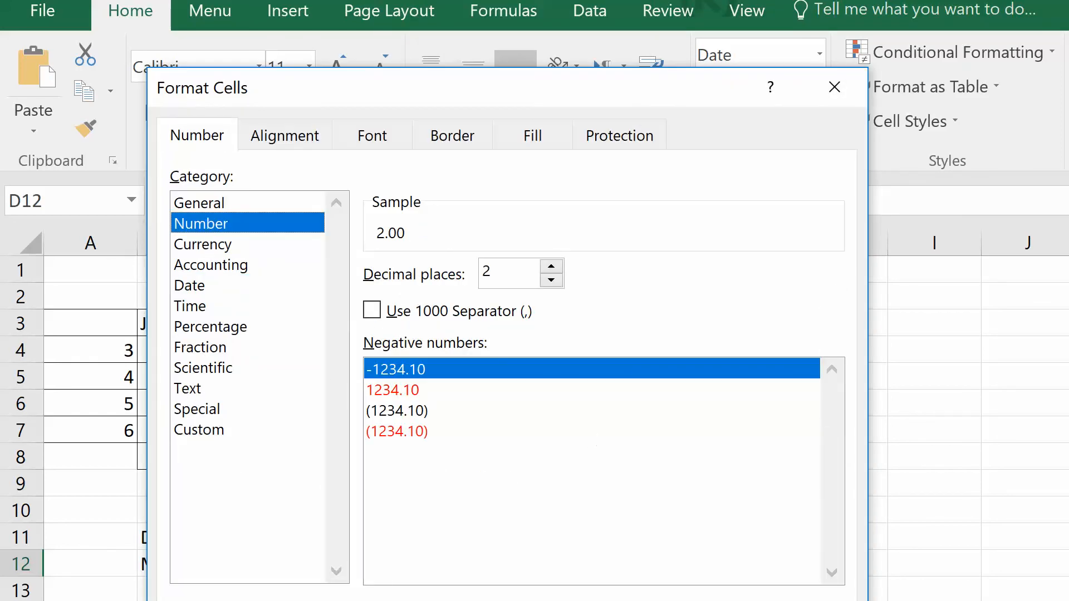
pyautogui.doubleClick(550, 280)
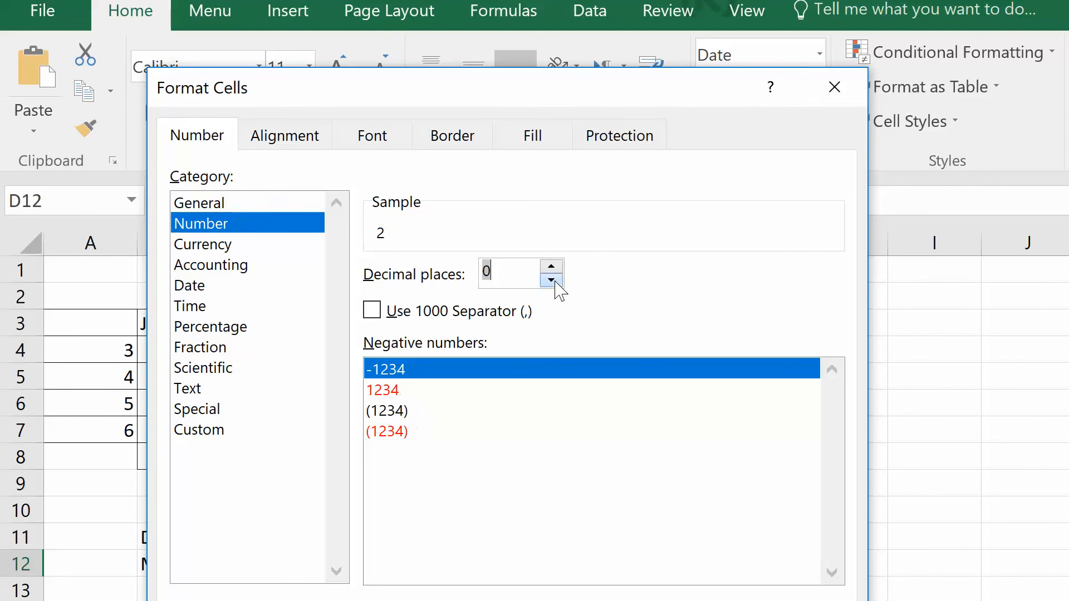
pyautogui.press('Return')
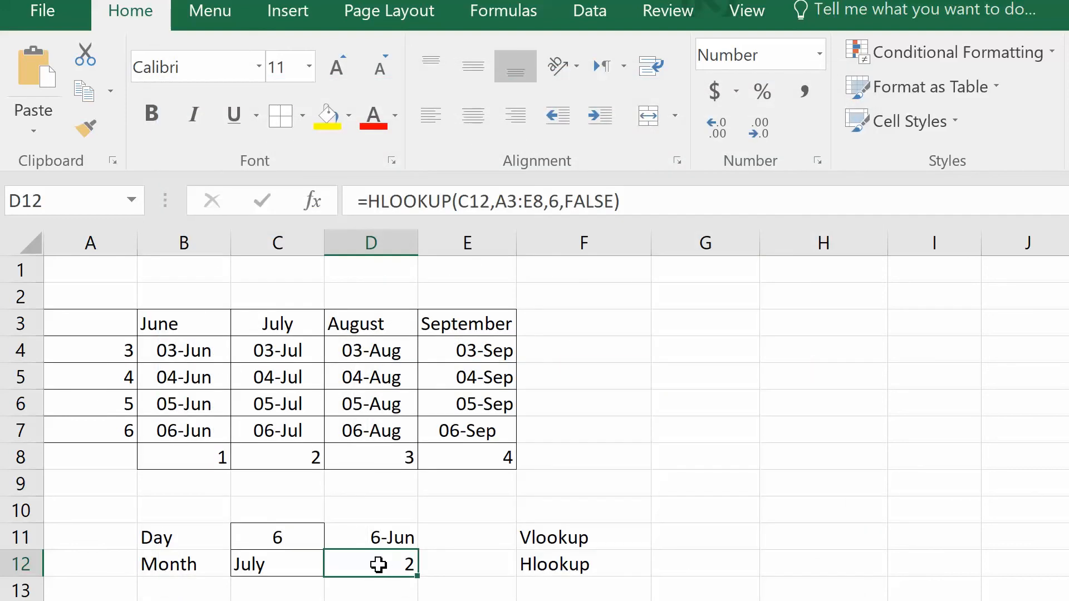
# Change the month in C12 to August to test the HLOOKUP formula.
pyautogui.click(271, 562)
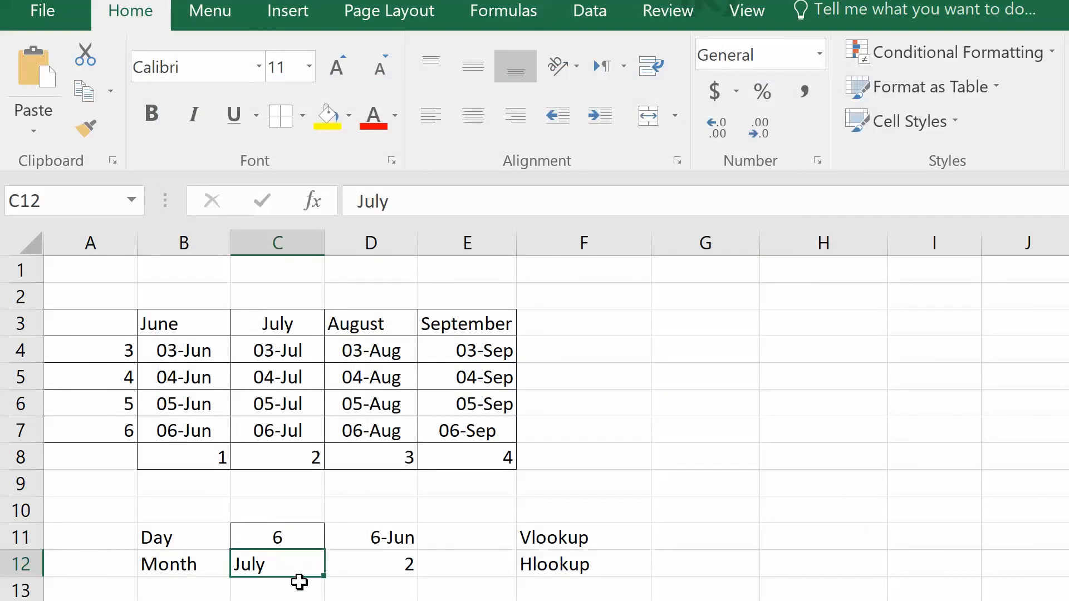
pyautogui.write('August')
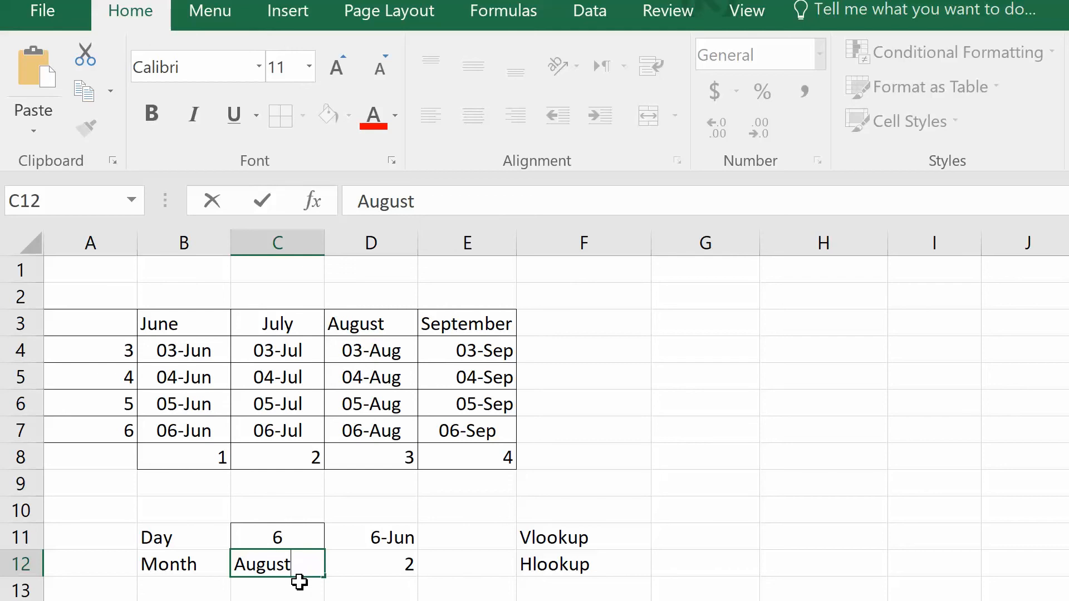
pyautogui.press('Return')
pyautogui.press('Up')
pyautogui.press('Right')
pyautogui.press('Left')
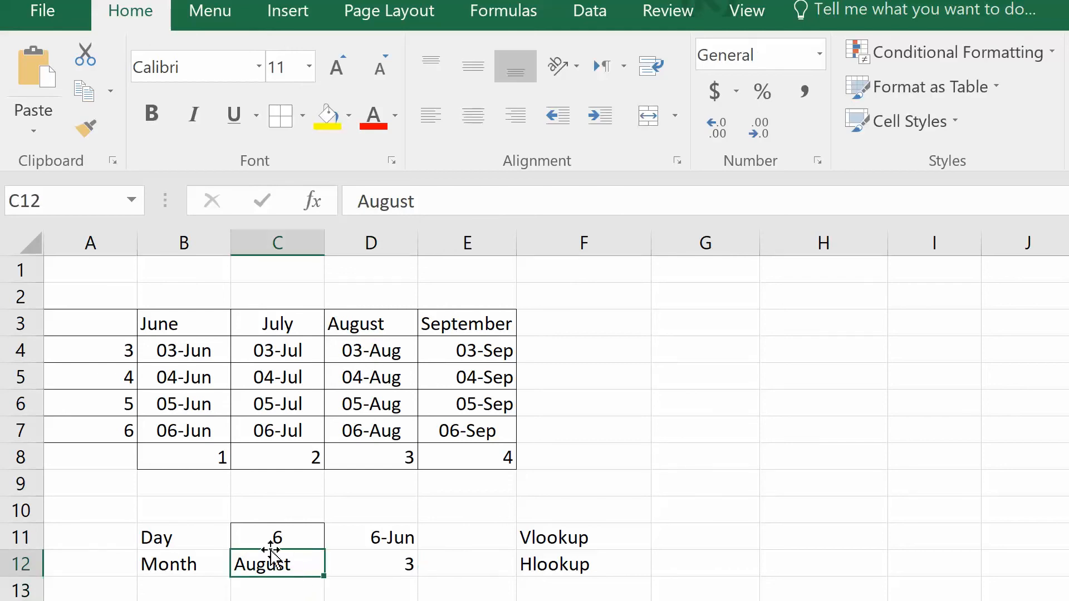
# Change the month in C12 to September to test the HLOOKUP formula again.
pyautogui.write('September')
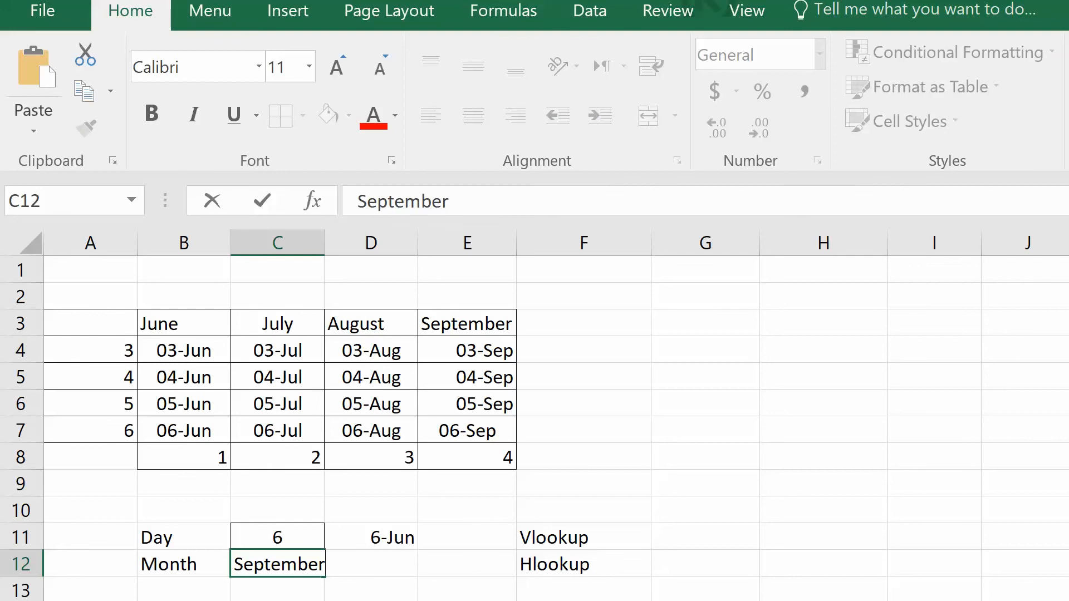
pyautogui.press('Return')
pyautogui.press('Up')
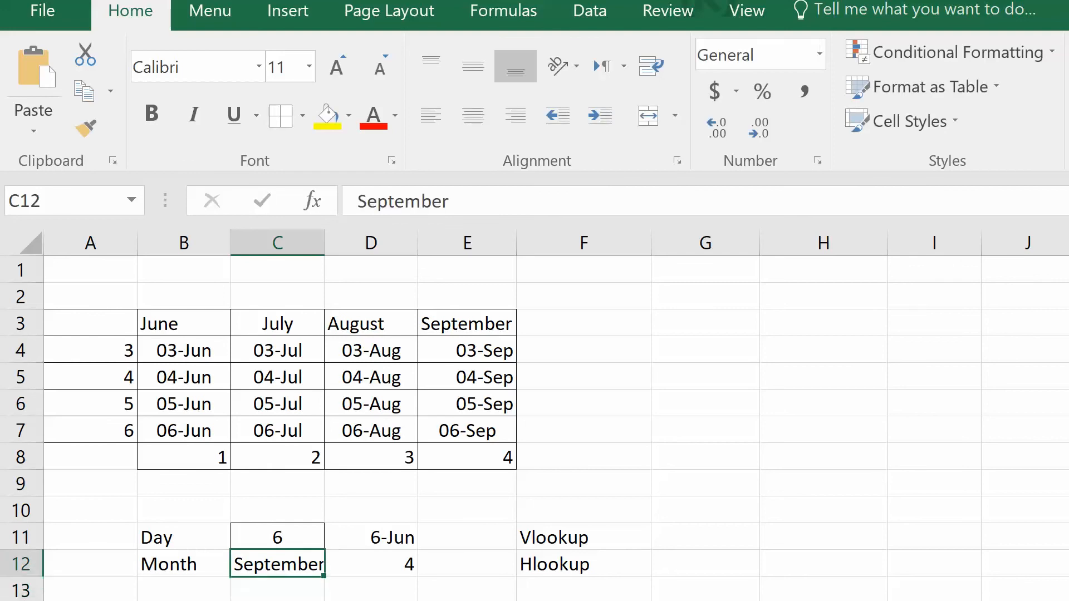
# Copy the HLOOKUP expression from the formula in D12 without its equals sign, leaving the cell unchanged.
pyautogui.doubleClick(367, 564)
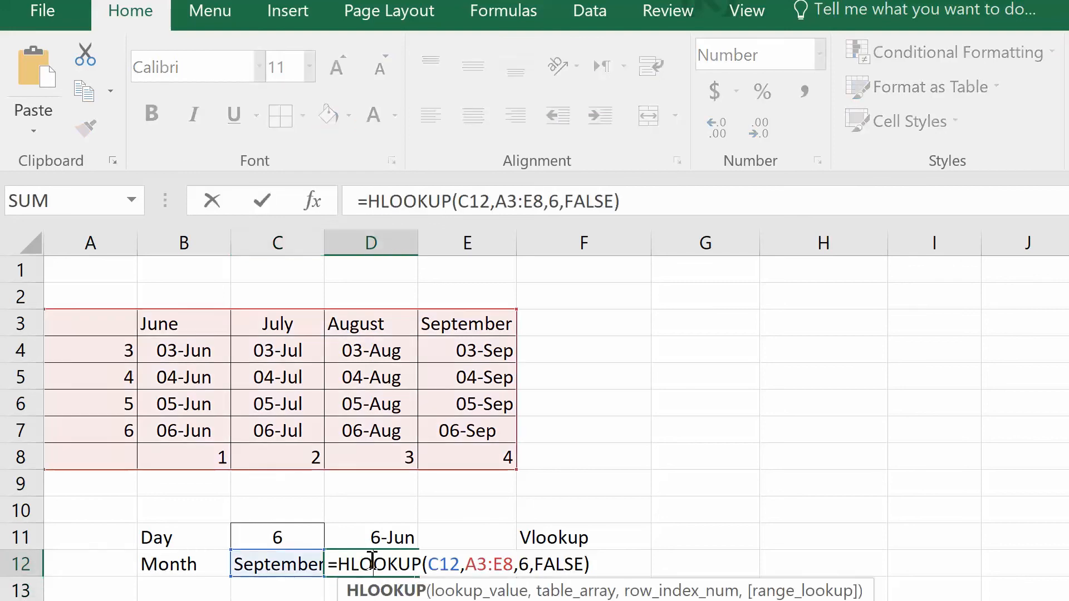
pyautogui.press('Escape')
pyautogui.doubleClick(375, 563)
pyautogui.moveTo(594, 565); pyautogui.dragTo(345, 564)
pyautogui.hotkey('ctrl', 'c')
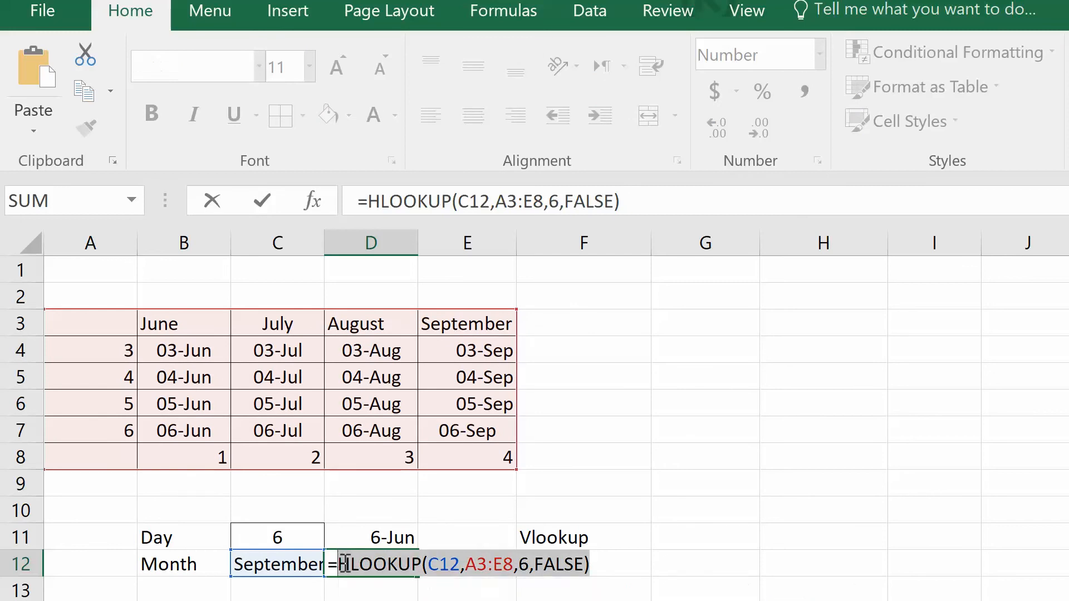
pyautogui.press('Escape')
# Replace the column index 2 in D11's VLOOKUP with the copied HLOOKUP(C12,A3:E8,6,FALSE) expression.
pyautogui.click(377, 540)
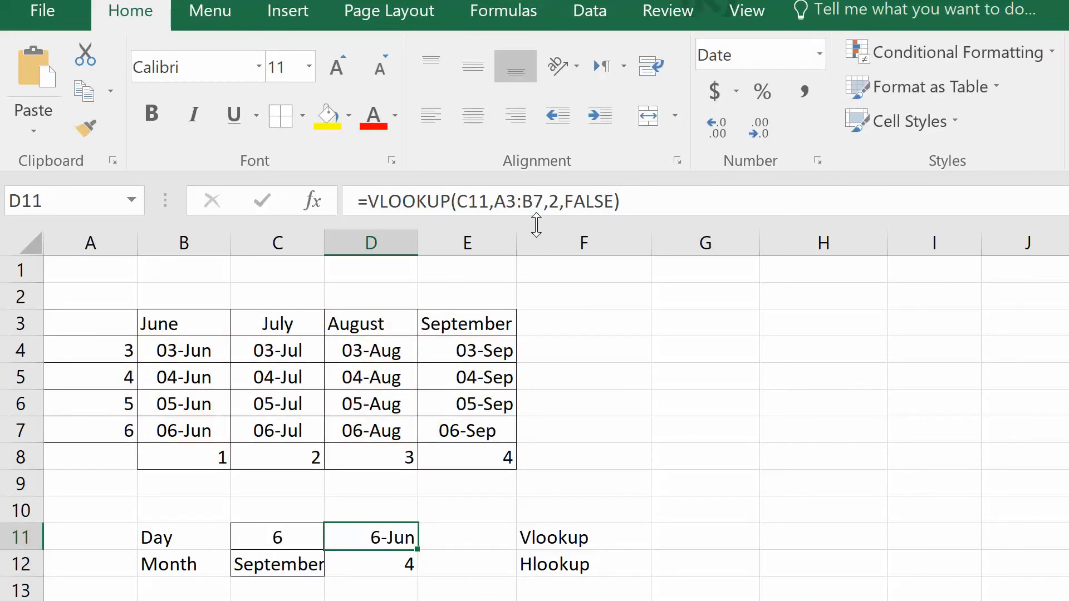
pyautogui.doubleClick(557, 201)
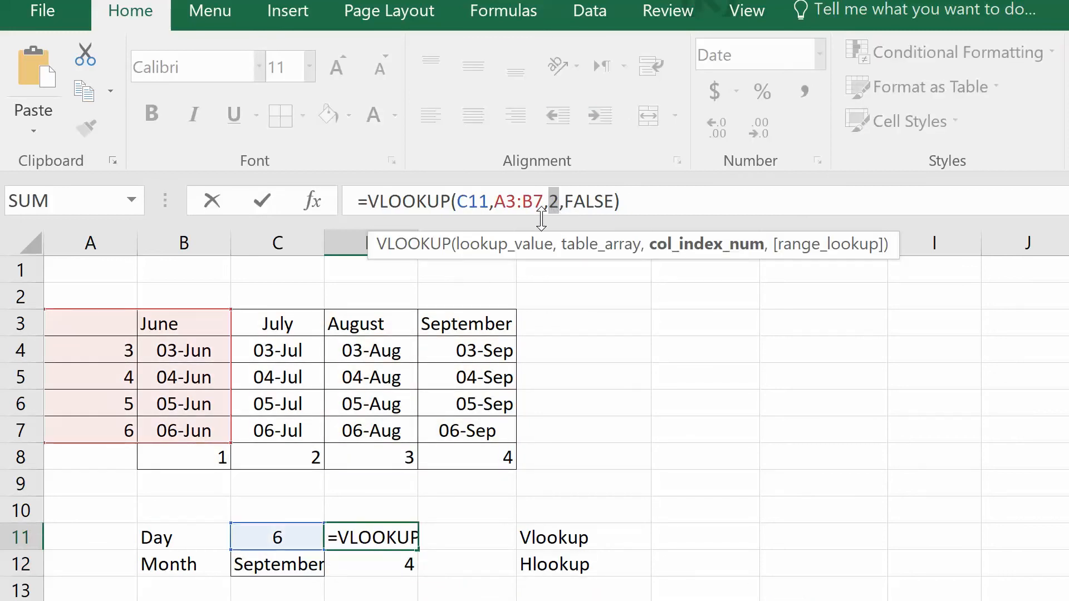
pyautogui.hotkey('ctrl', 'v')
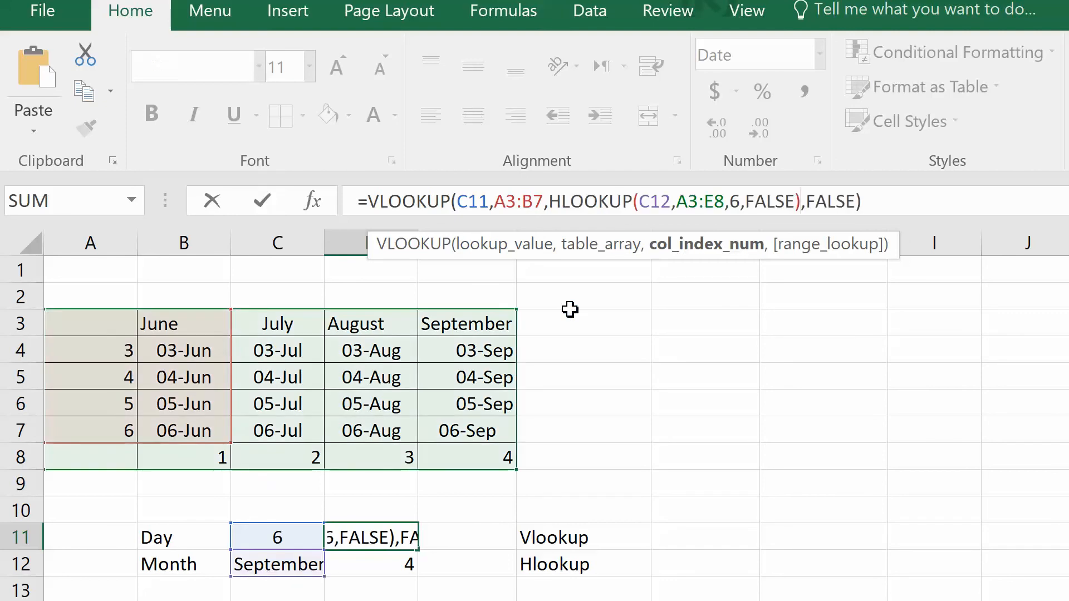
pyautogui.press('Return')
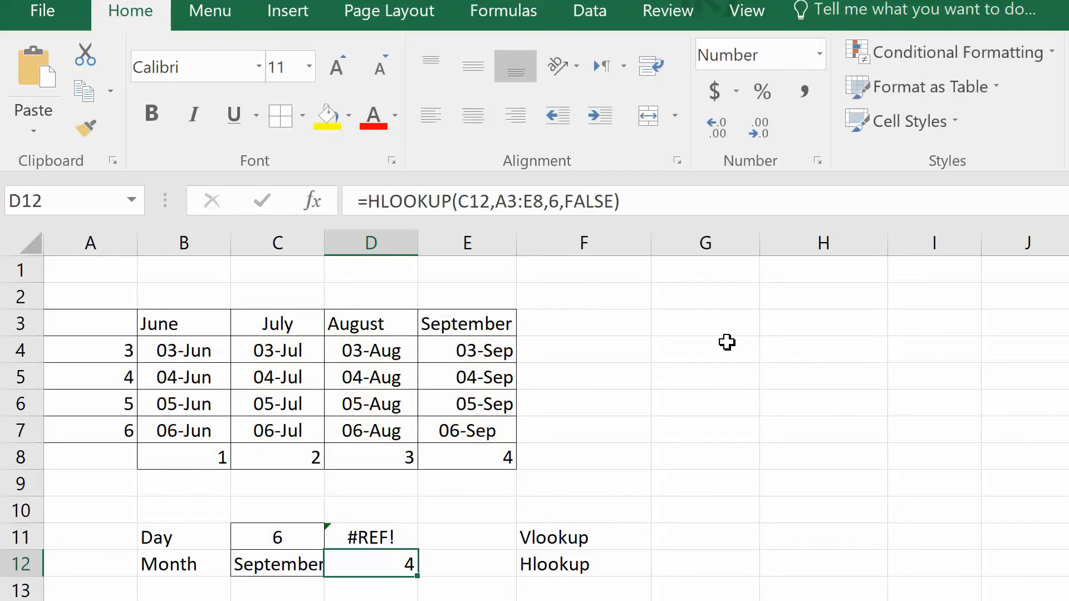
# Extend the VLOOKUP table range in D11 to A3:E8 so it covers all the month columns.
pyautogui.press('Up')
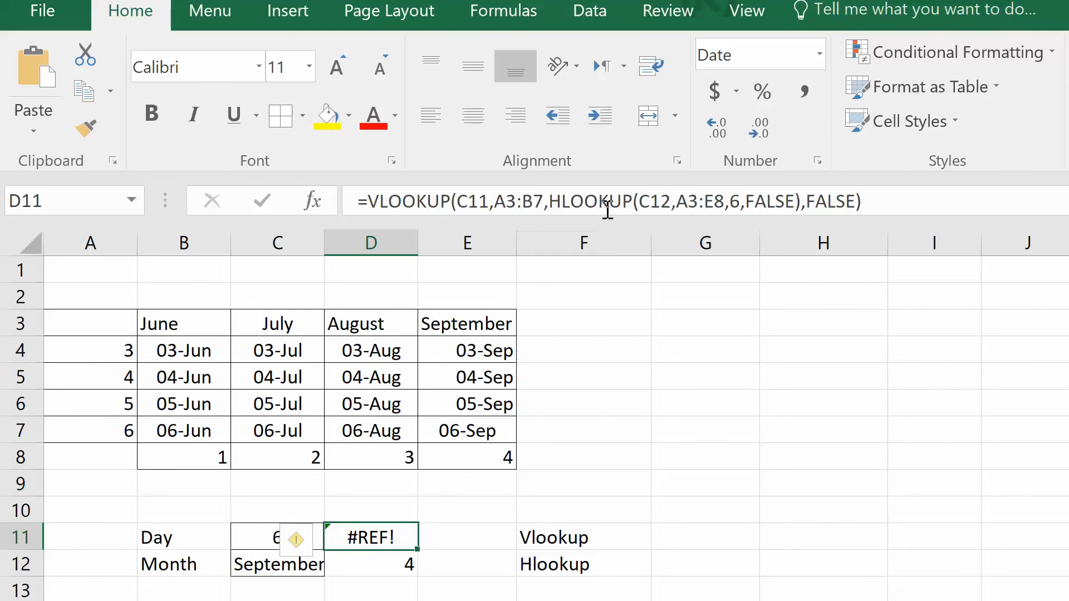
pyautogui.click(553, 207)
pyautogui.click(523, 200)
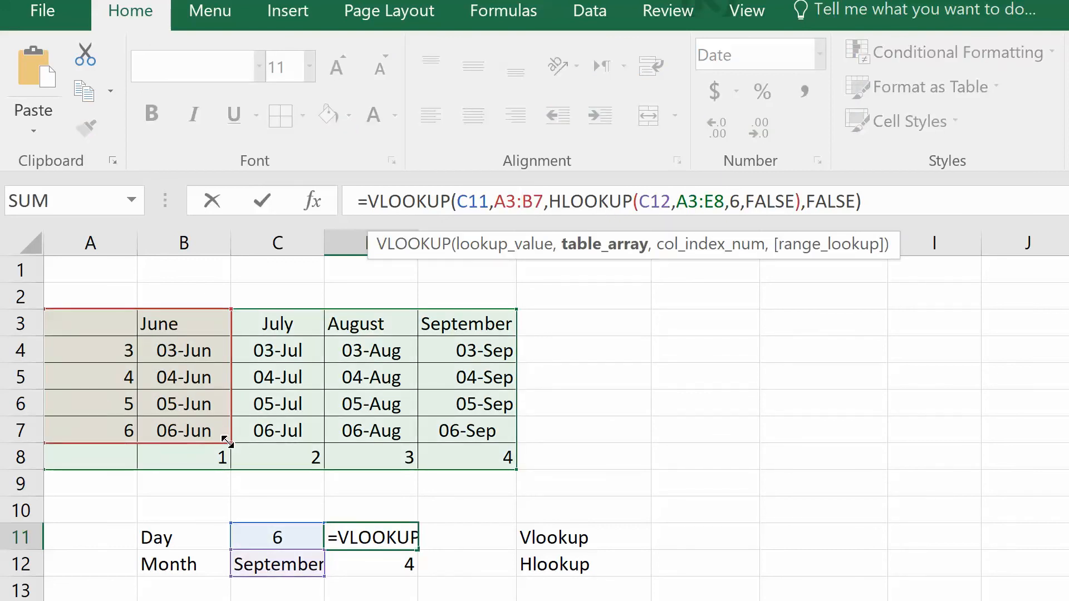
pyautogui.moveTo(227, 441); pyautogui.dragTo(496, 464)
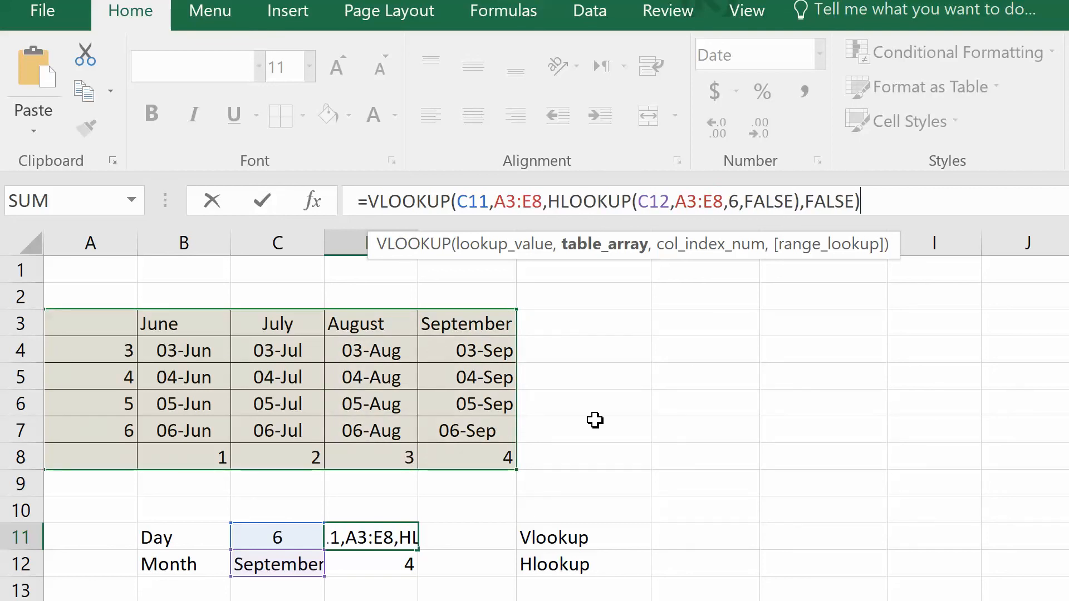
pyautogui.press('Return')
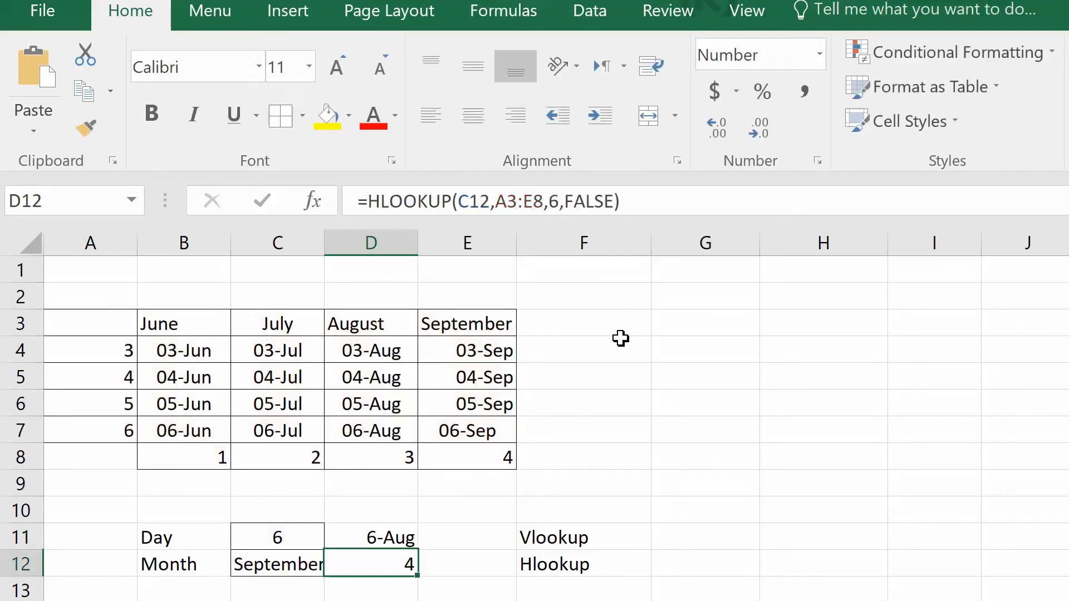
# Try the table range B3:E7 in D11's VLOOKUP, leaving out column A and the number row.
pyautogui.press('Up')
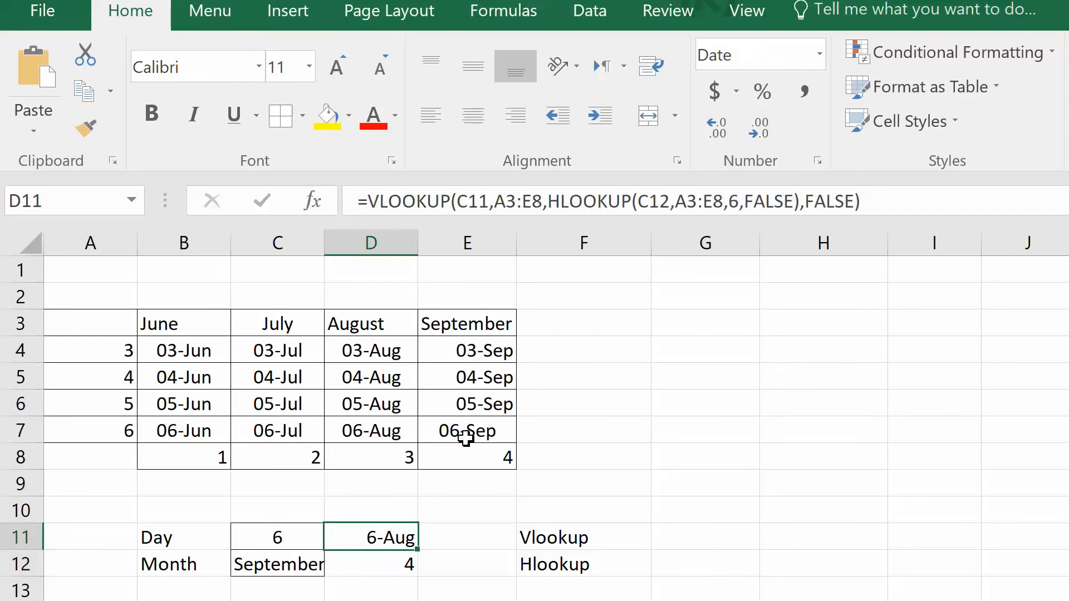
pyautogui.click(515, 202)
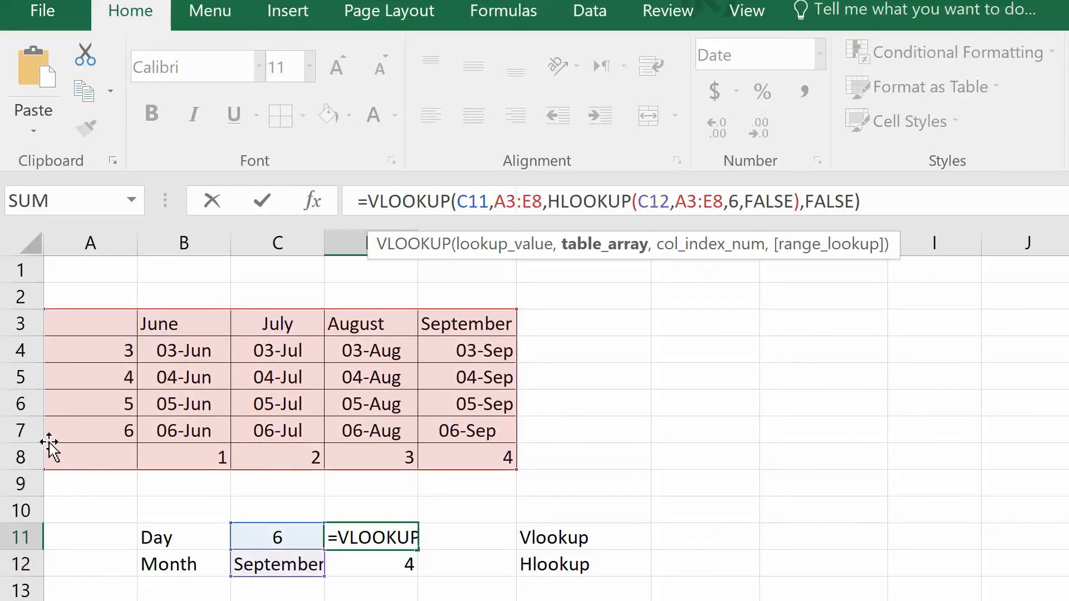
pyautogui.moveTo(73, 469); pyautogui.dragTo(131, 452)
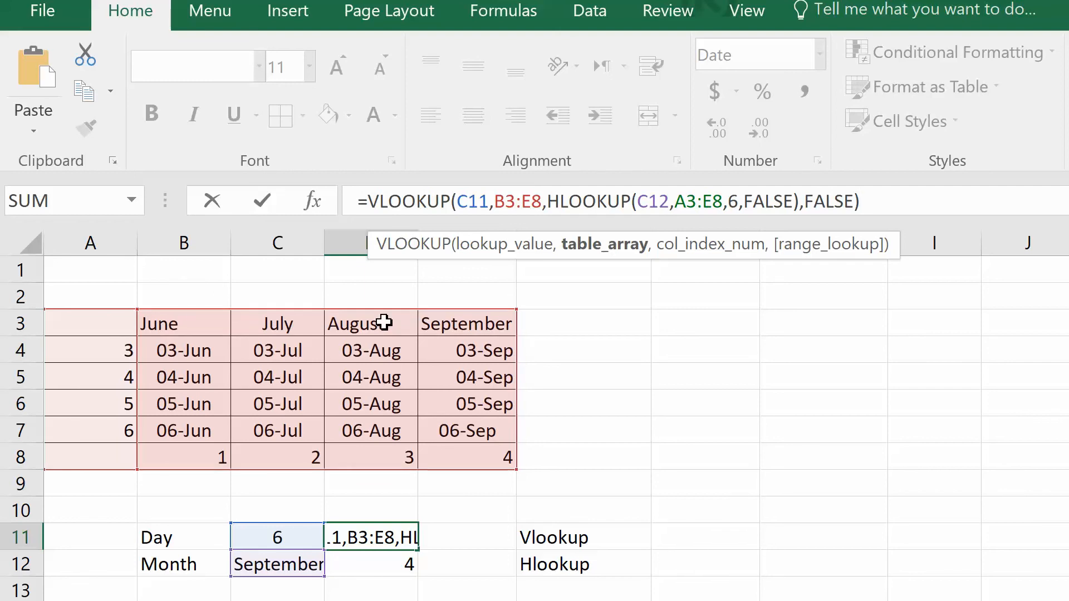
pyautogui.press('Return')
pyautogui.press('Up')
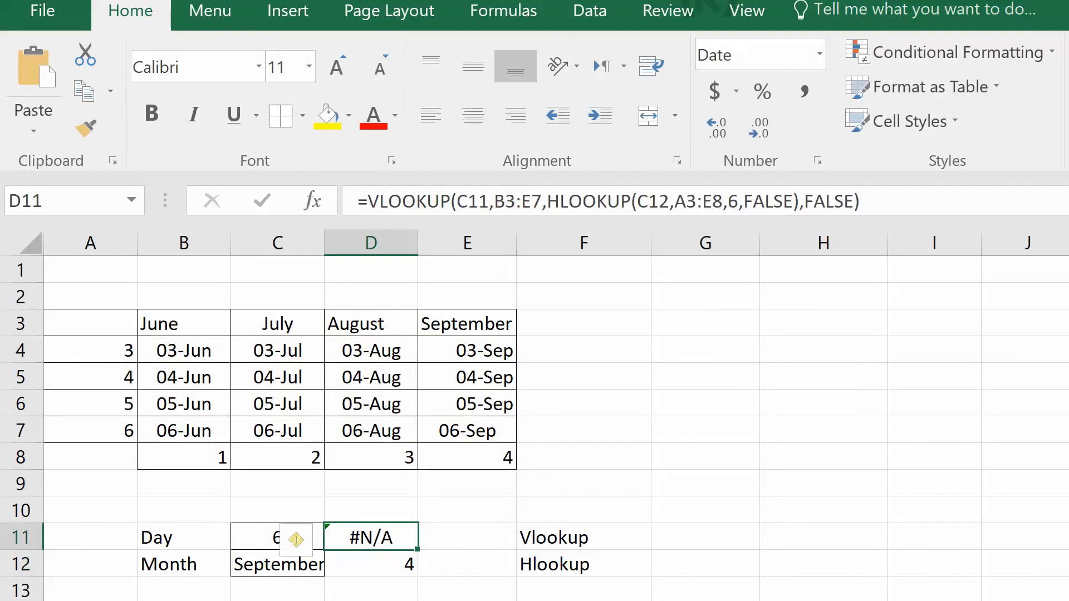
# Set D11's VLOOKUP table range to A3:E7 and add +1 after the nested HLOOKUP.
pyautogui.click(496, 206)
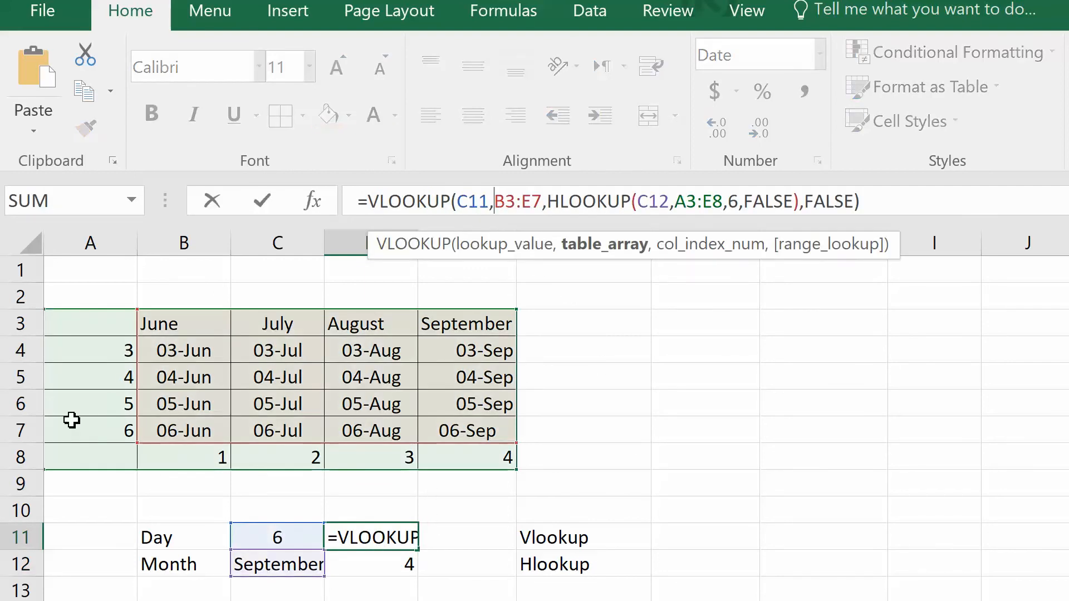
pyautogui.moveTo(80, 446); pyautogui.dragTo(83, 446)
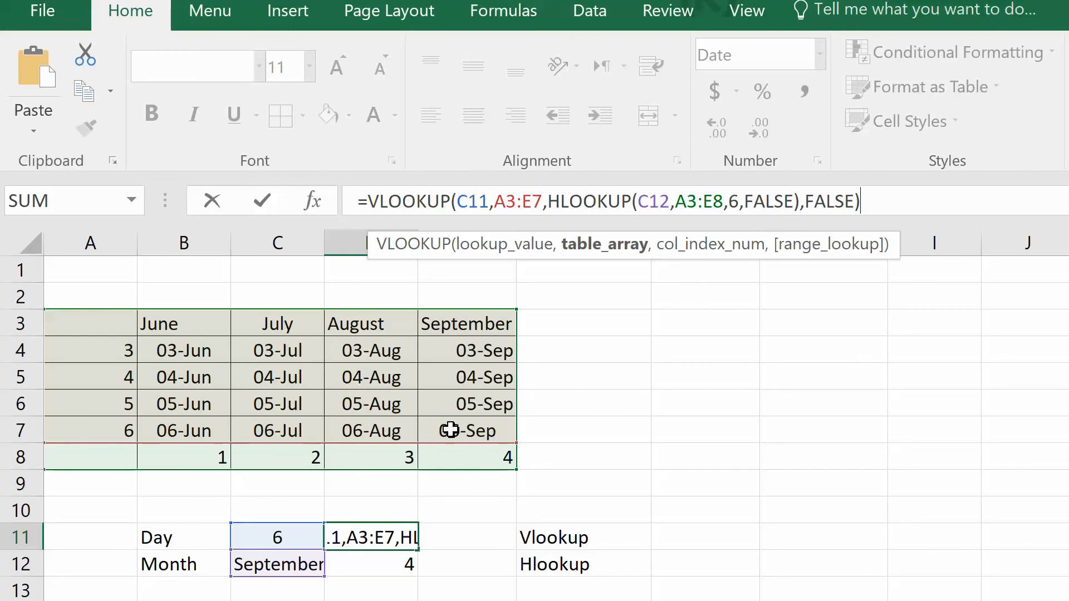
pyautogui.click(802, 201)
pyautogui.press('Left')
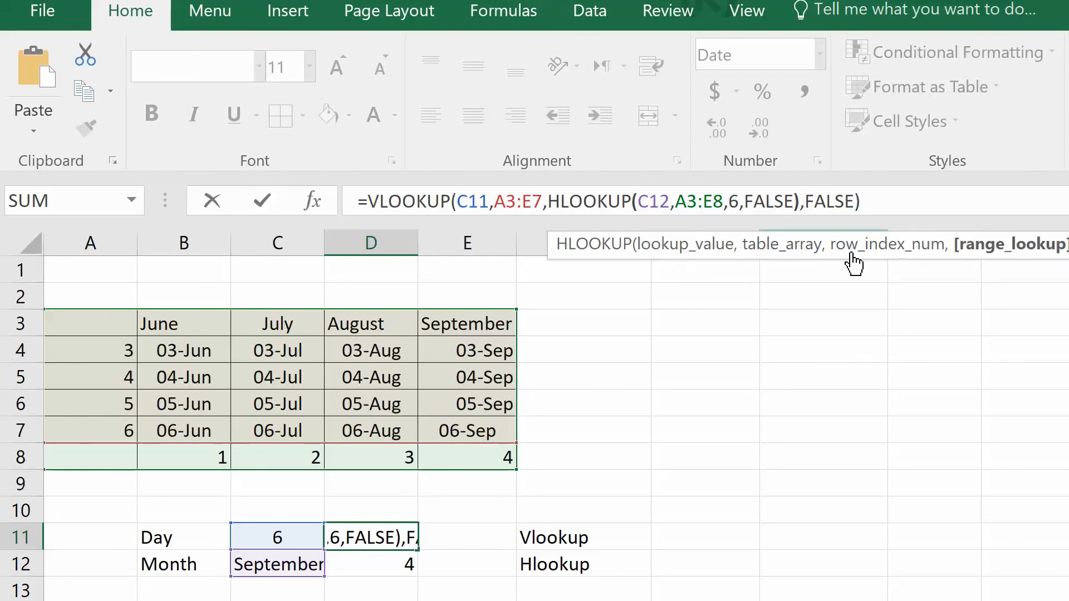
pyautogui.press('Right')
pyautogui.write('+1')
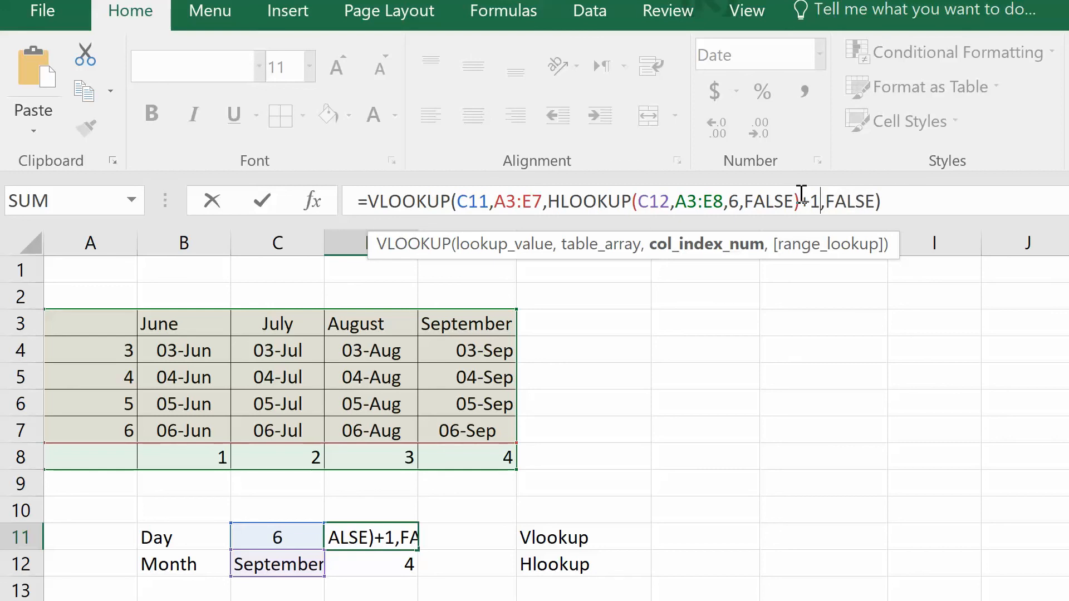
pyautogui.press('Return')
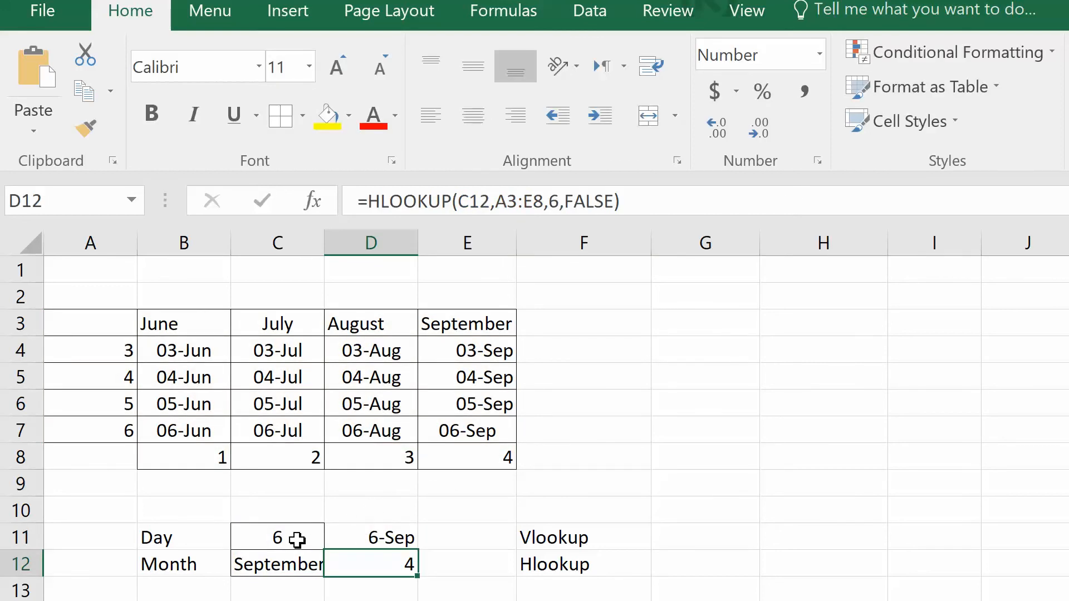
# Highlight the combined lookup result in D11 with a yellow fill.
pyautogui.click(371, 538)
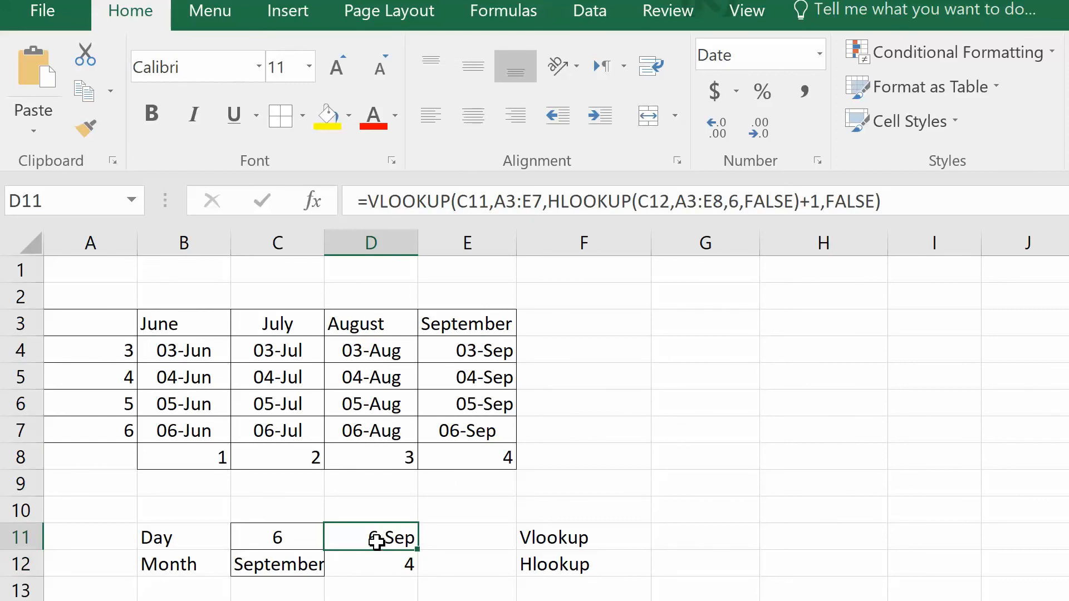
pyautogui.click(268, 546)
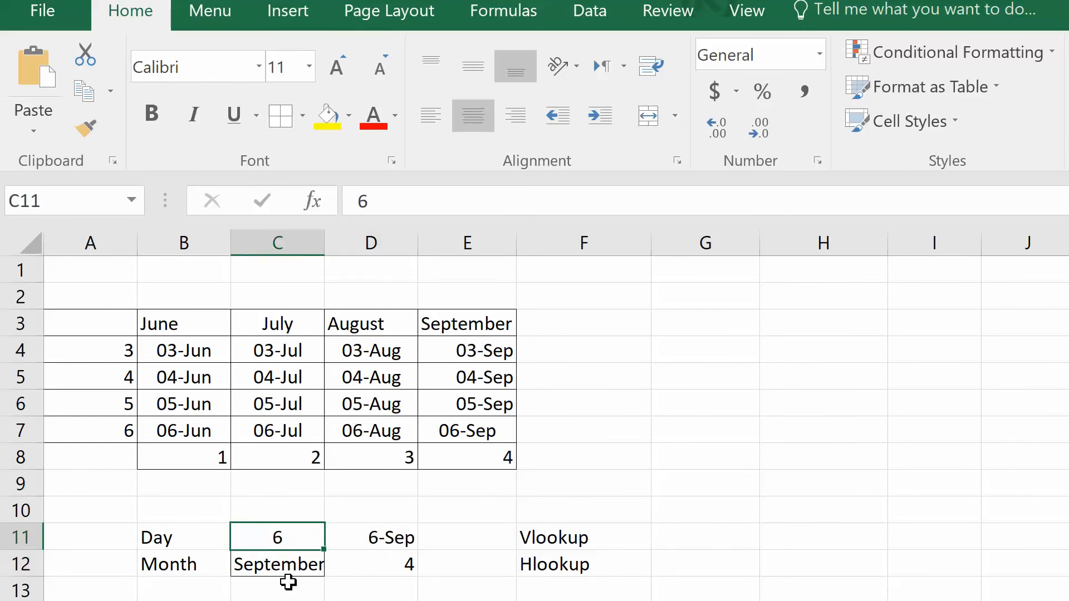
pyautogui.press('Right')
pyautogui.click(327, 114)
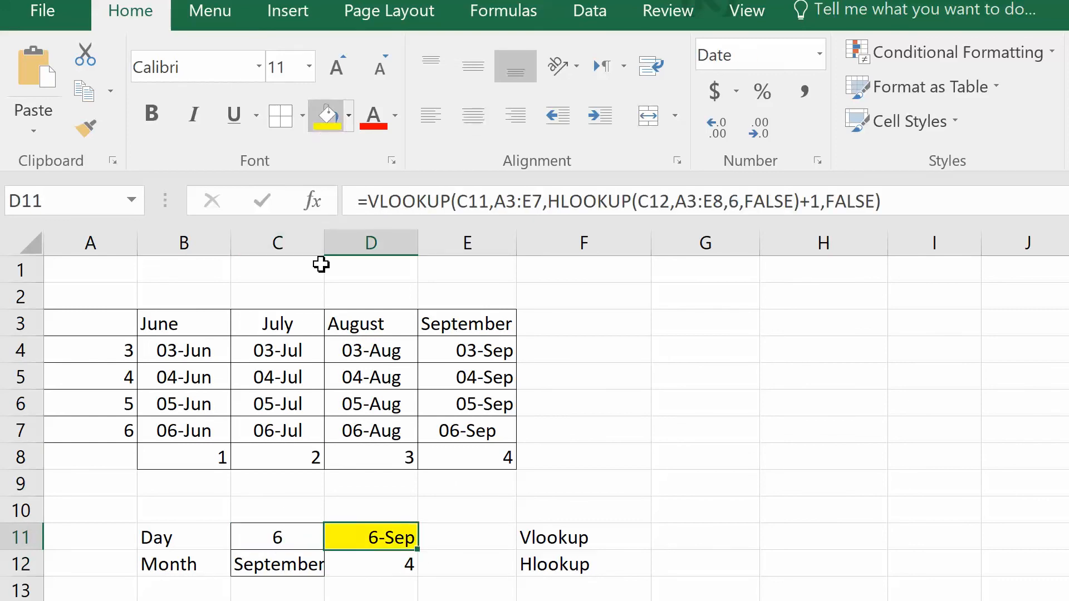
# Change the day in C11 to 3 to test the combined lookup formula.
pyautogui.click(262, 538)
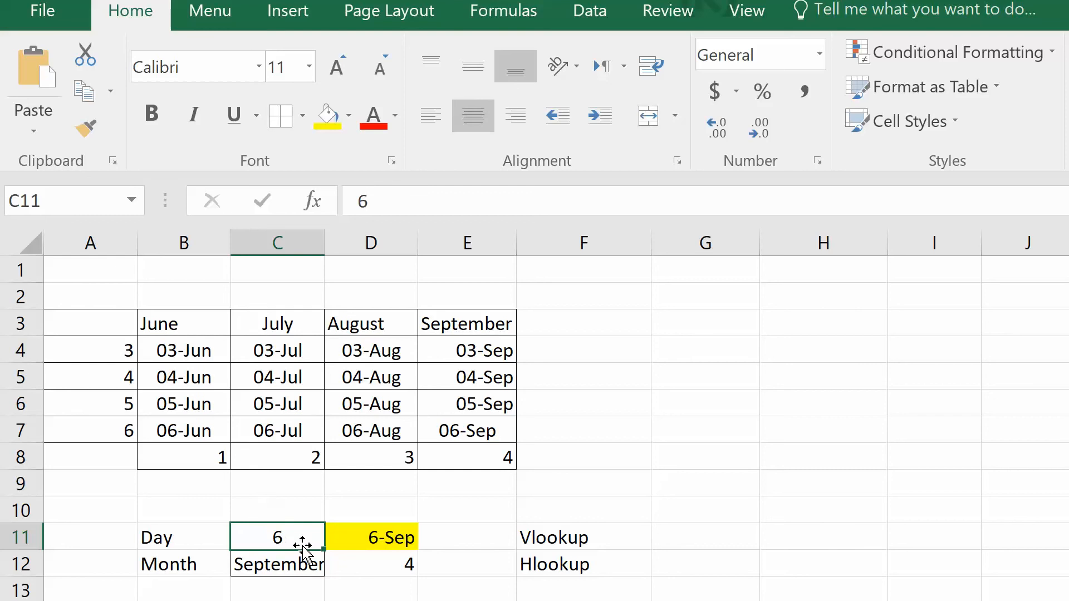
pyautogui.write('1')
pyautogui.hotkey('ctrl', 'Return')
pyautogui.press('Down')
pyautogui.press('Up')
pyautogui.write('3')
pyautogui.press('Return')
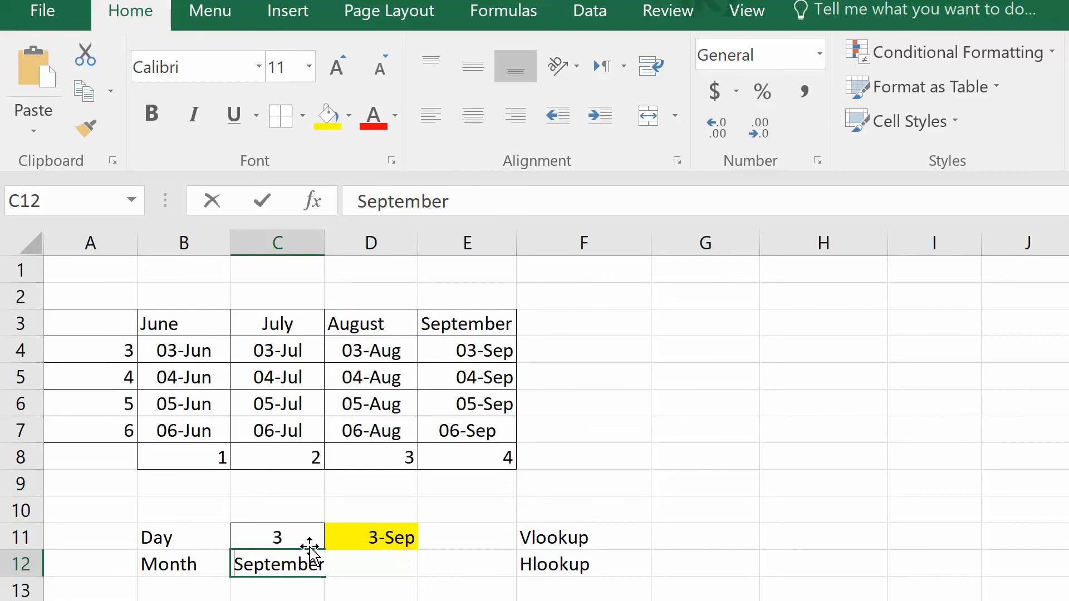
# Change the month in C12 to July and check the formulas in D12 and D11.
pyautogui.write('July')
pyautogui.press('Return')
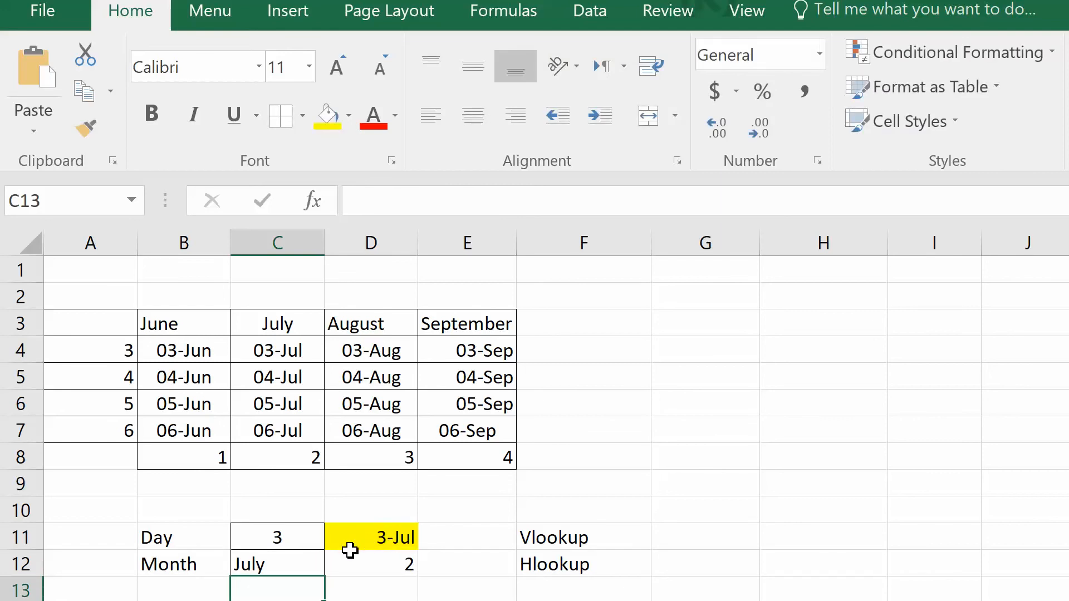
pyautogui.click(369, 558)
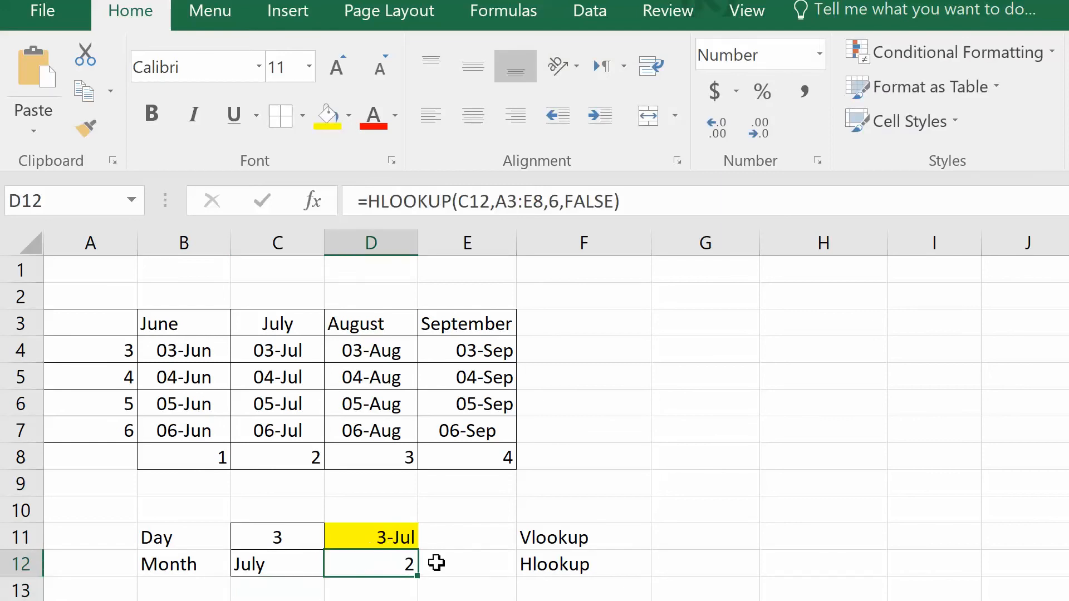
pyautogui.click(374, 536)
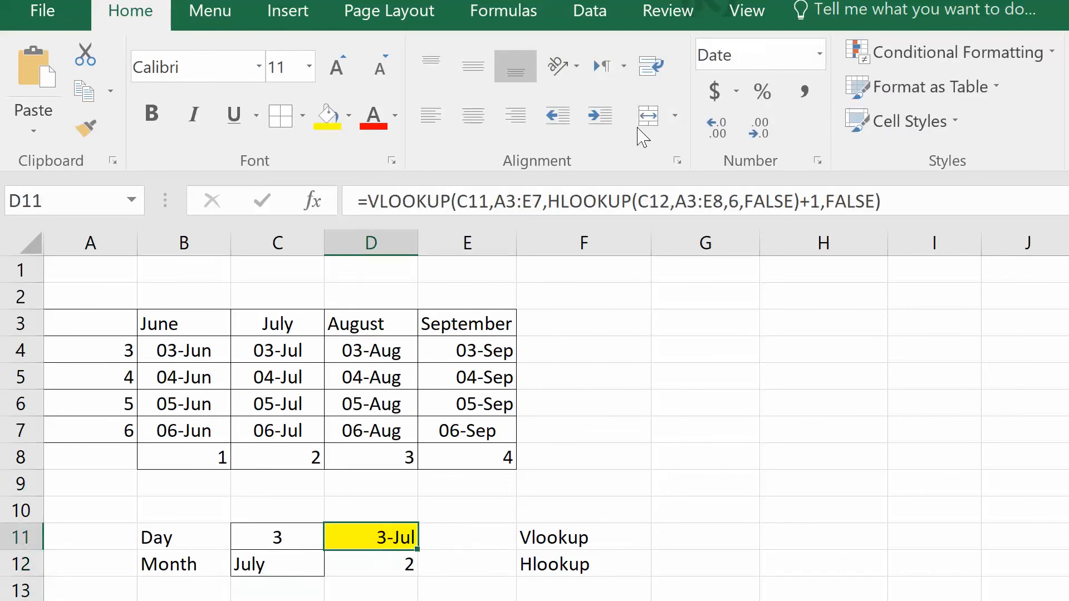
# Clear the helper HLOOKUP formula in D12 and the Vlookup and Hlookup labels in F11:F12.
pyautogui.click(372, 567)
pyautogui.press('Delete')
pyautogui.moveTo(536, 549); pyautogui.dragTo(539, 562)
pyautogui.press('Delete')
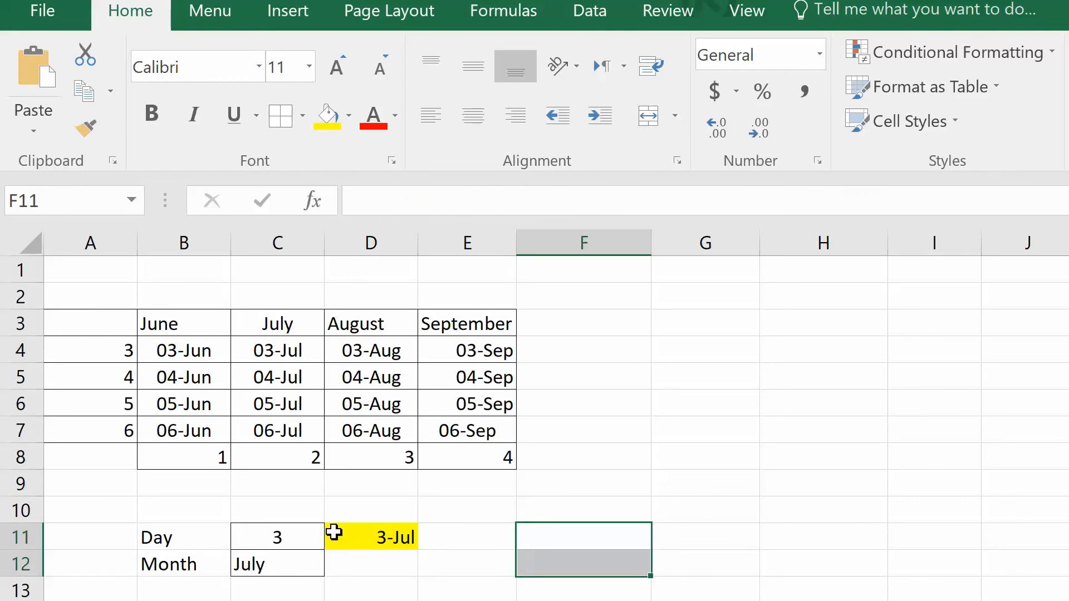
# Change the month in C12 to August to test the combined lookup without the helper cell.
pyautogui.click(288, 543)
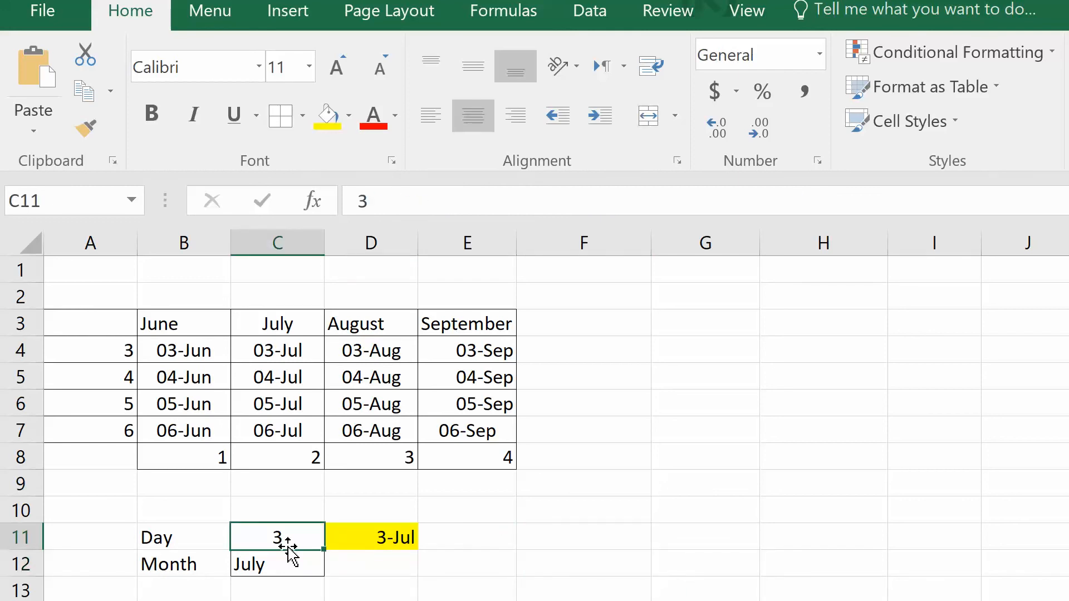
pyautogui.click(286, 554)
pyautogui.write('August')
pyautogui.press('Return')
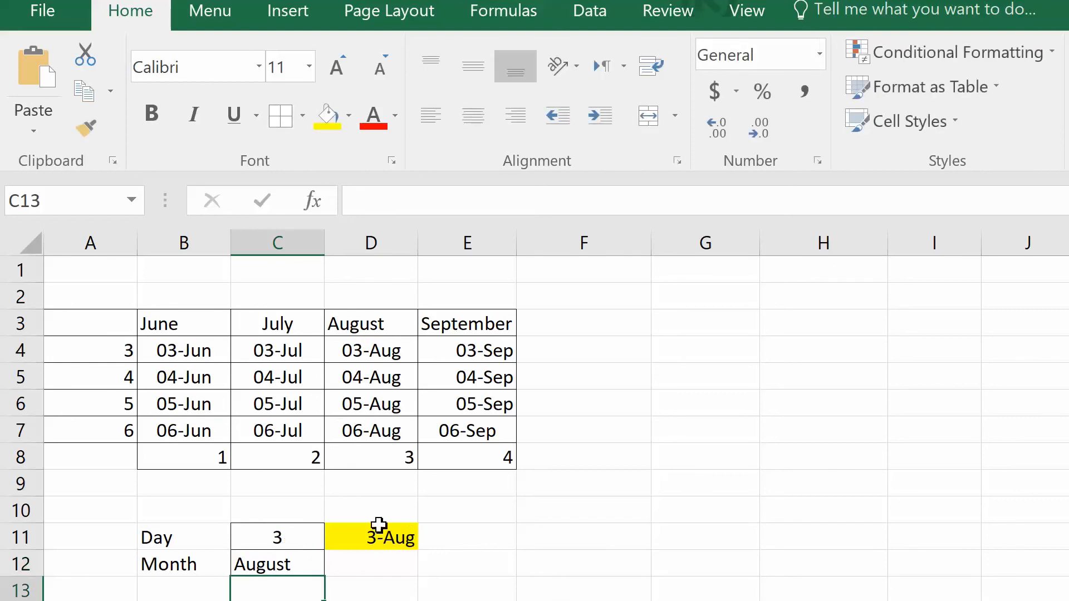
pyautogui.click(771, 478)
pyautogui.click(675, 460)
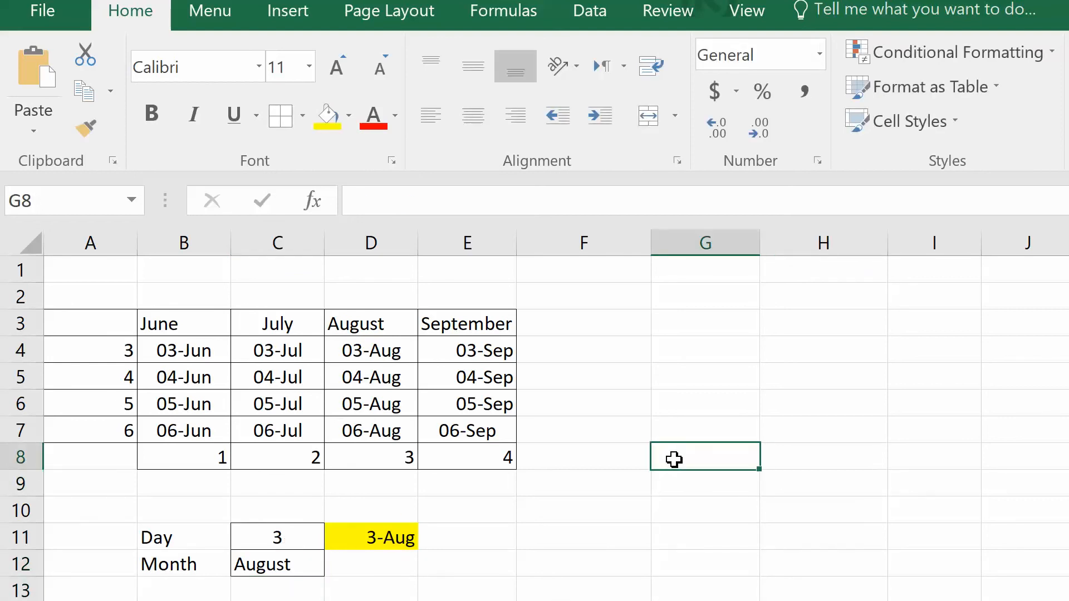